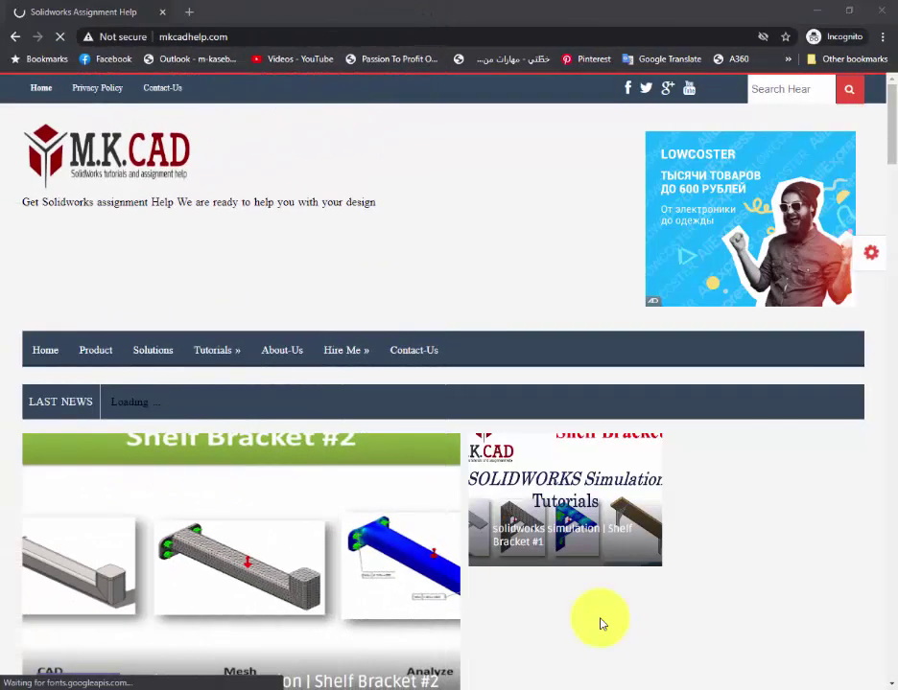
# Scroll the M.K.CAD blog and open the Shelf Bracket #2 tutorial post
pyautogui.scroll(-1, 594, 585)
pyautogui.scroll(-1, 576, 556)
pyautogui.scroll(-2, 537, 485)
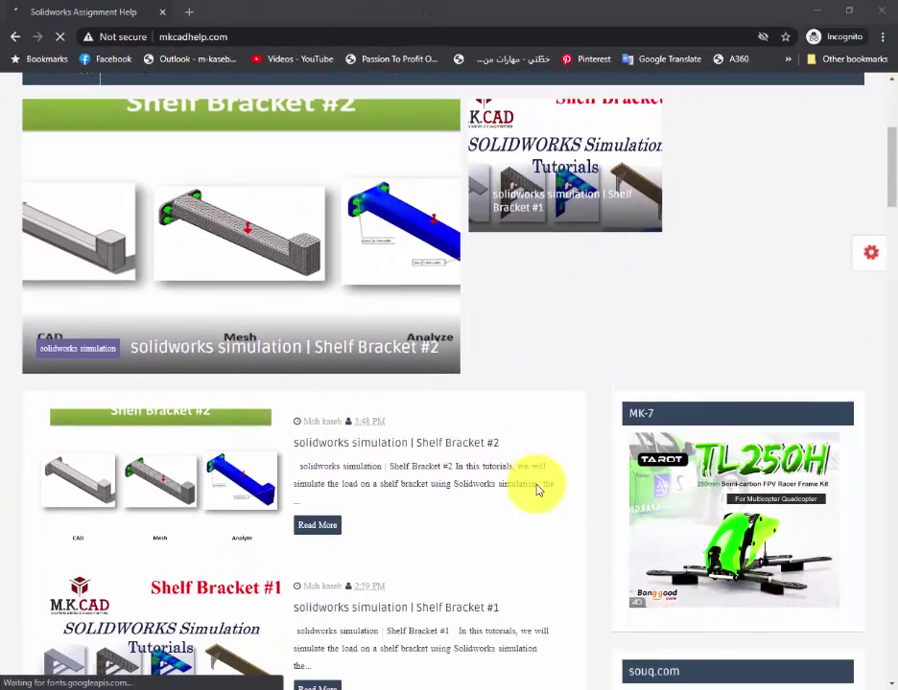
pyautogui.scroll(-2, 538, 489)
pyautogui.scroll(-1, 537, 489)
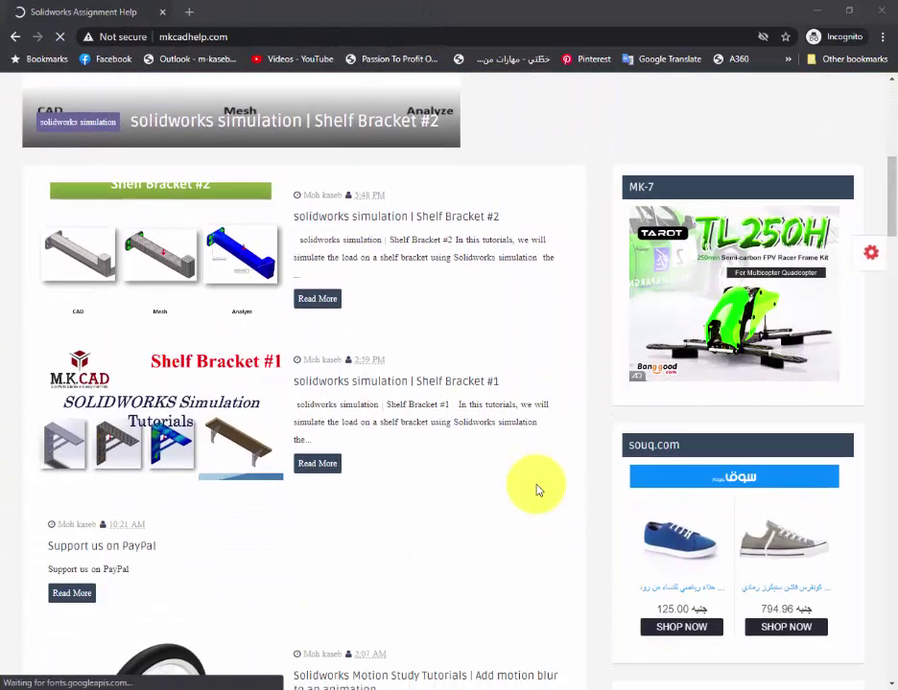
pyautogui.click(307, 304)
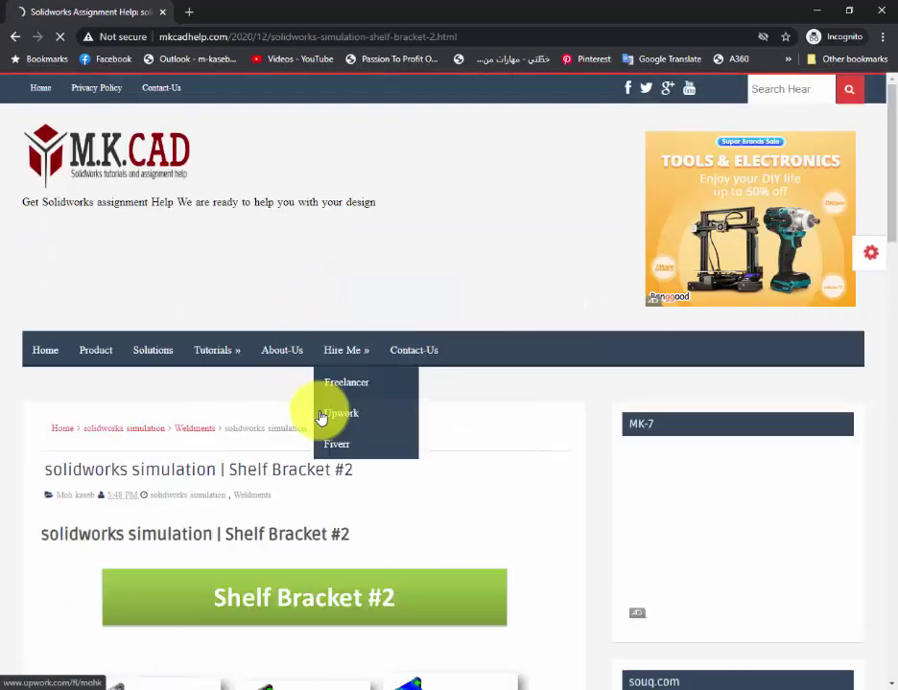
# Scroll down the tutorial and follow its Download project files link to GrabCAD
pyautogui.scroll(-2, 320, 419)
pyautogui.scroll(-2, 320, 415)
pyautogui.scroll(-1, 320, 412)
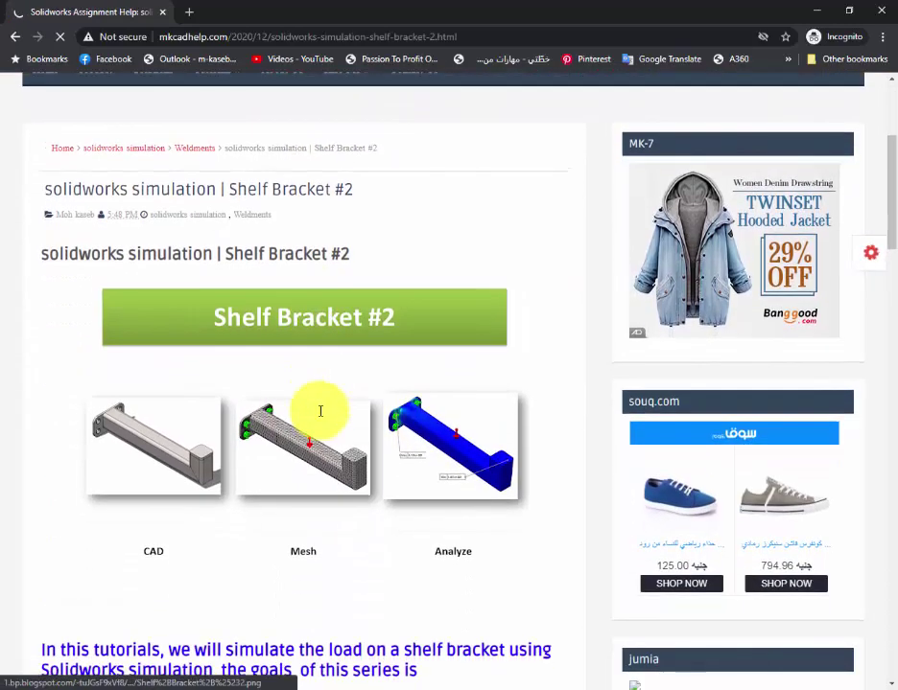
pyautogui.scroll(-2, 320, 411)
pyautogui.scroll(-3, 321, 414)
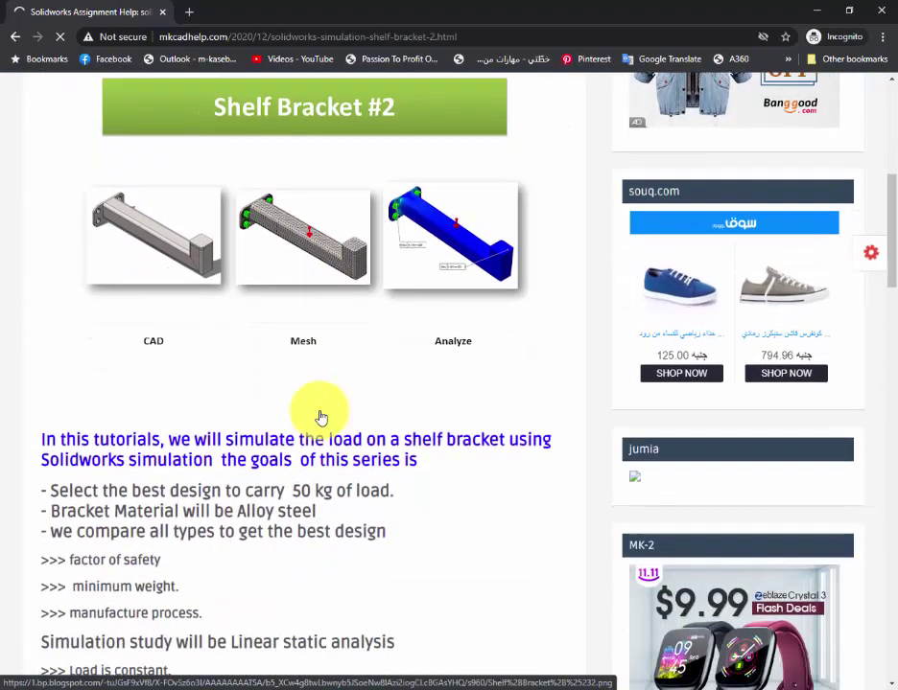
pyautogui.scroll(-3, 321, 415)
pyautogui.scroll(-4, 320, 416)
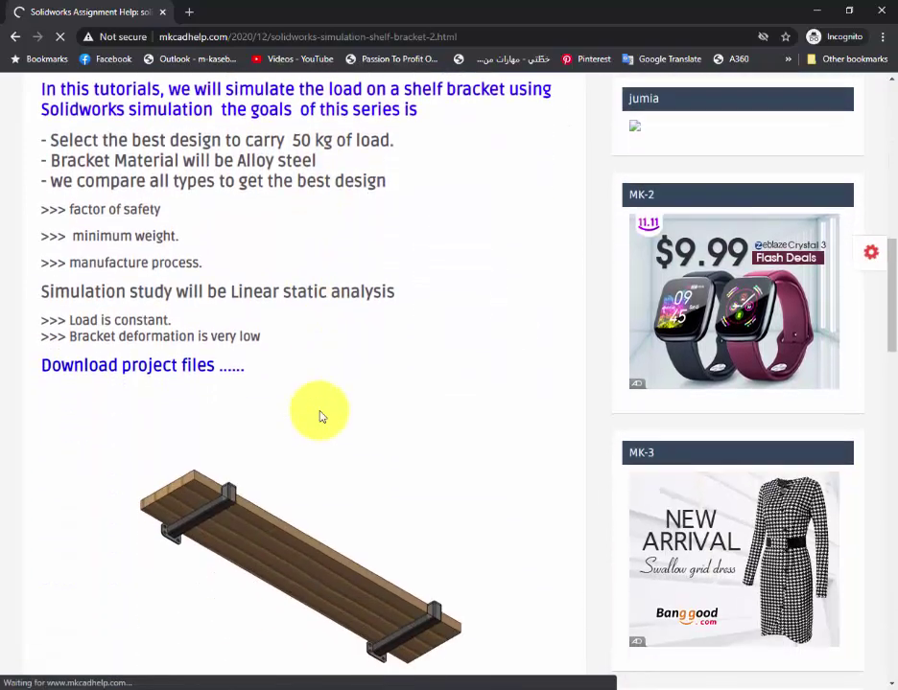
pyautogui.click(210, 370)
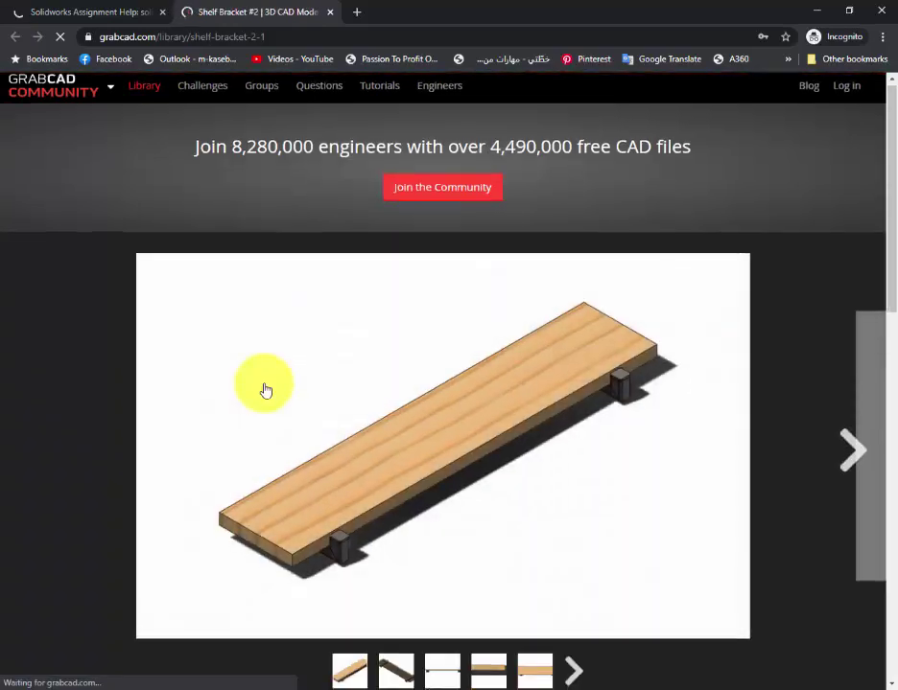
# Page through nine Shelf Bracket #2 preview images, then request the model's file download
pyautogui.scroll(-1, 479, 397)
pyautogui.click(842, 385)
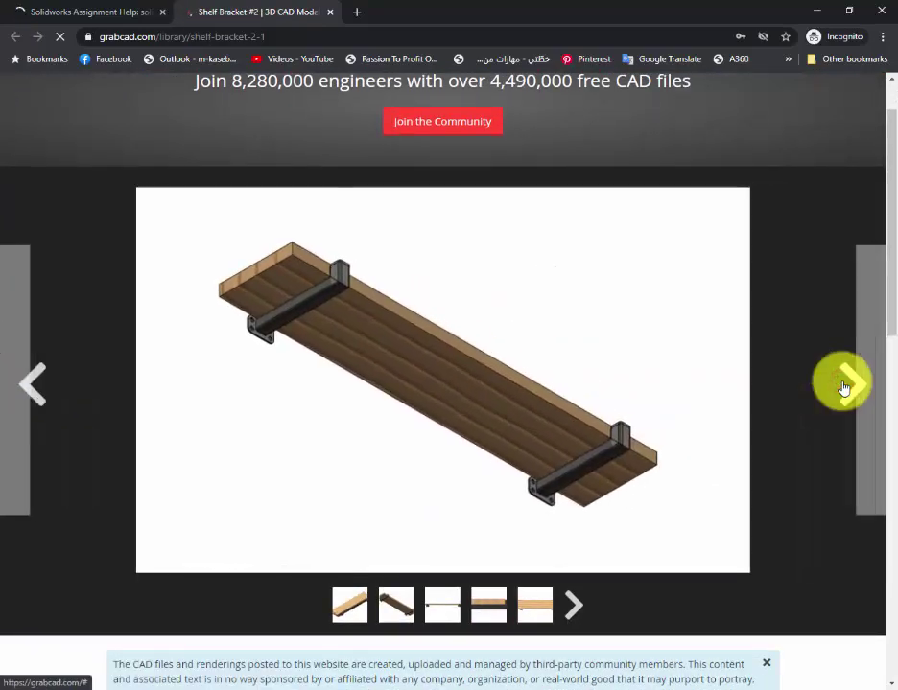
pyautogui.click(842, 386)
pyautogui.click(842, 385)
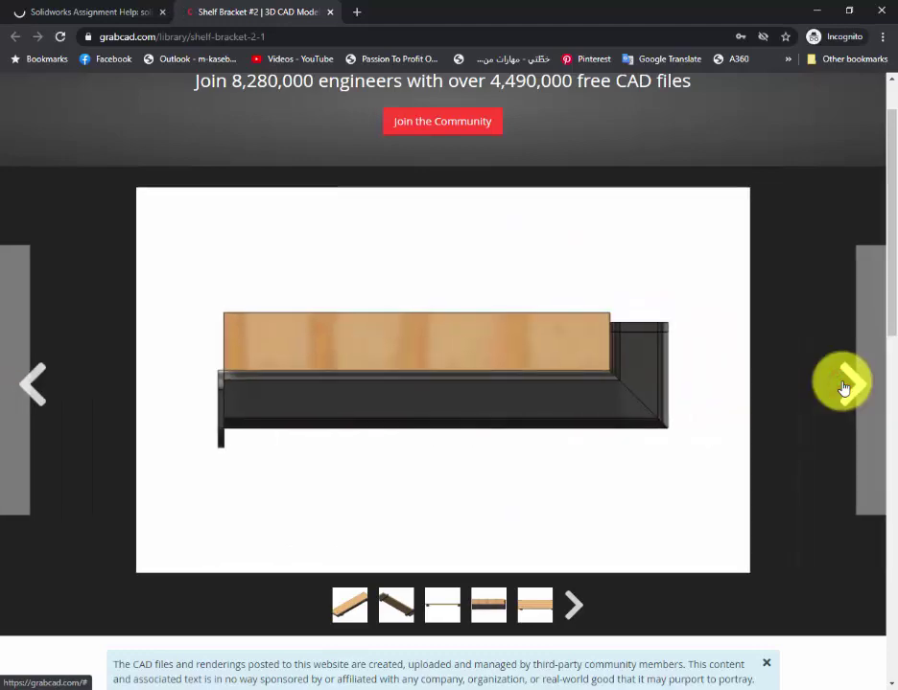
pyautogui.click(842, 385)
pyautogui.click(842, 385)
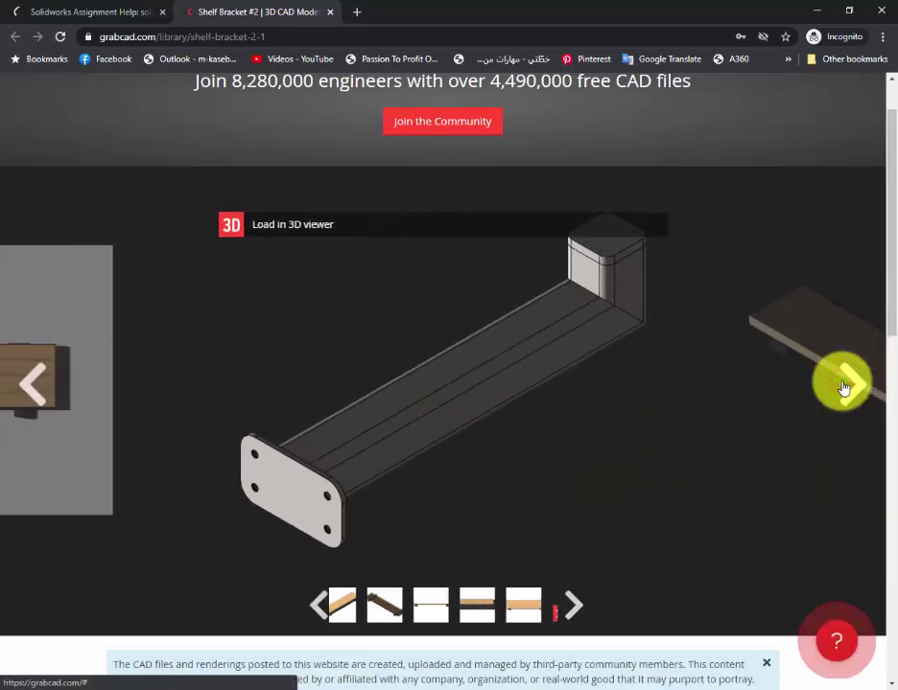
pyautogui.click(842, 385)
pyautogui.click(842, 386)
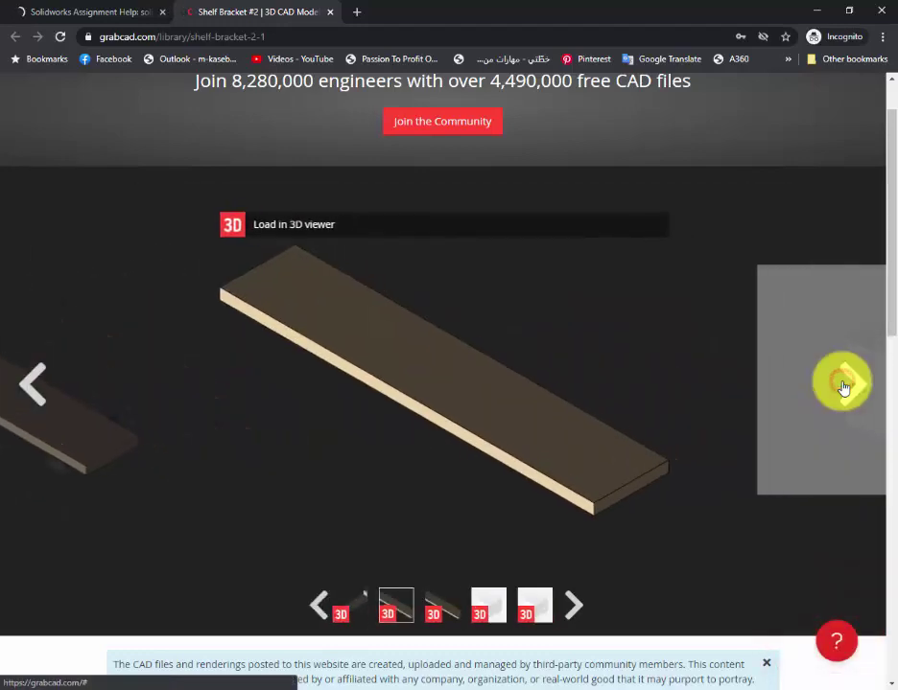
pyautogui.click(842, 385)
pyautogui.click(842, 386)
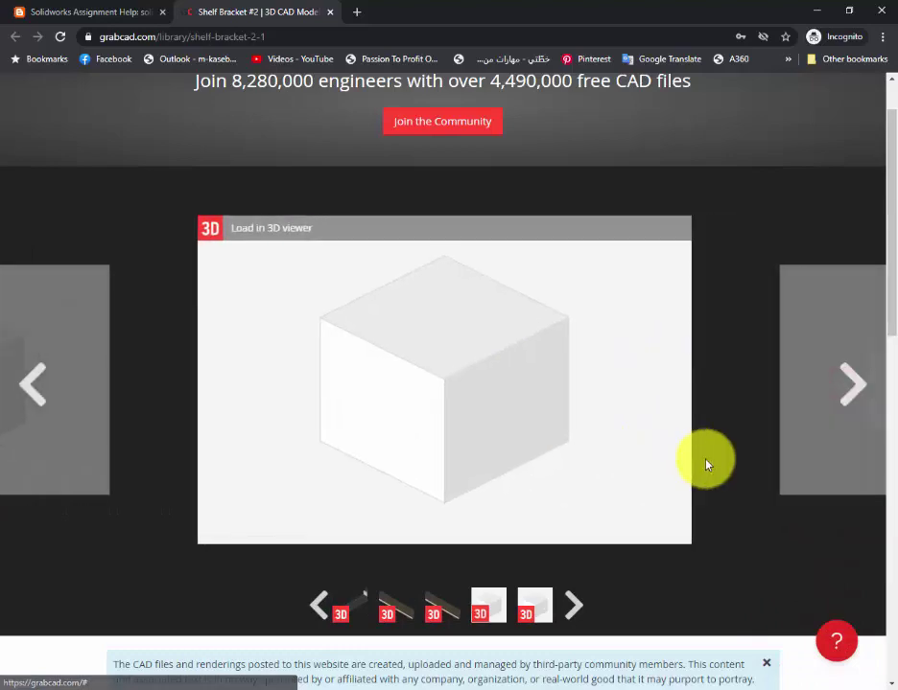
pyautogui.scroll(-4, 705, 464)
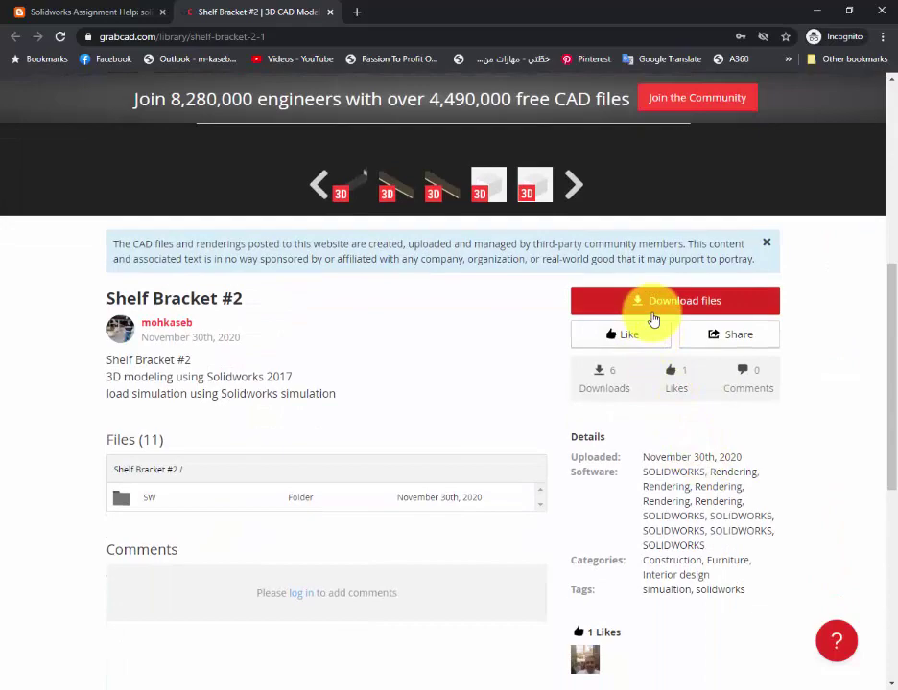
pyautogui.click(652, 320)
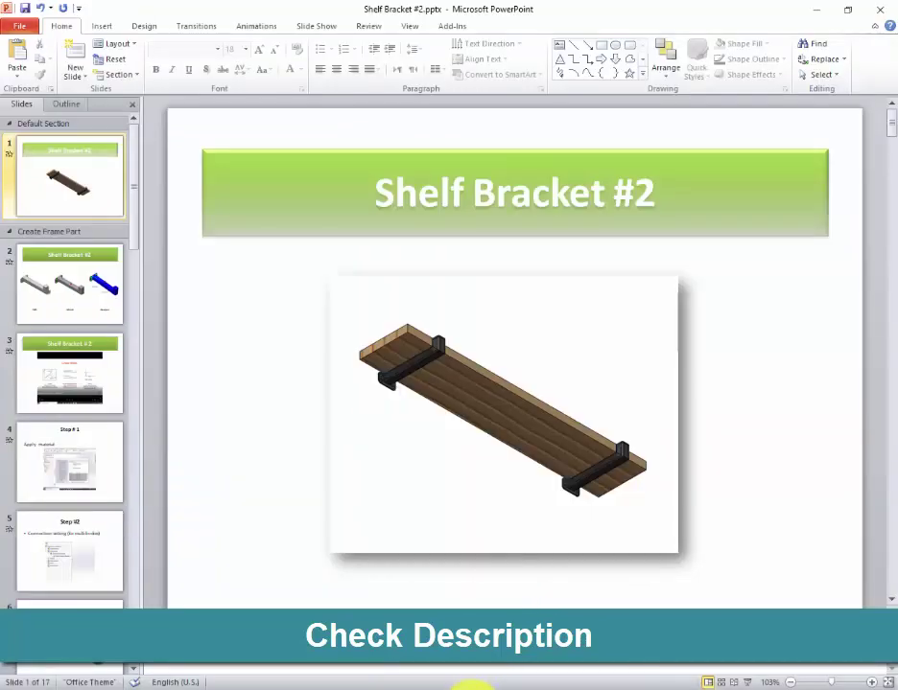
# Switch between Camtasia, SOLIDWORKS and the Shelf Bracket #2 presentation, ending on PowerPoint
pyautogui.click(468, 685)
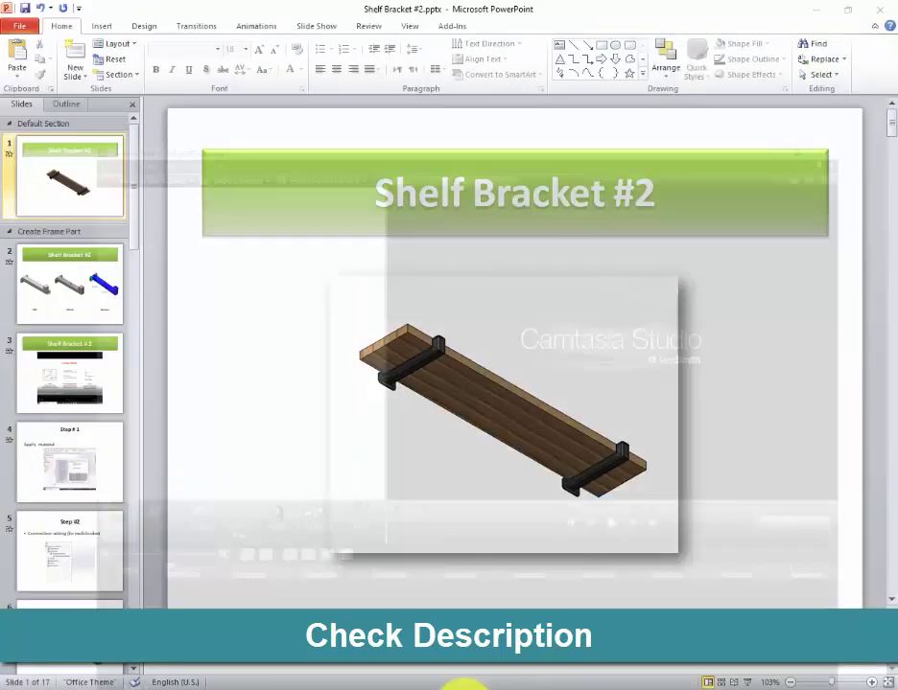
pyautogui.click(497, 684)
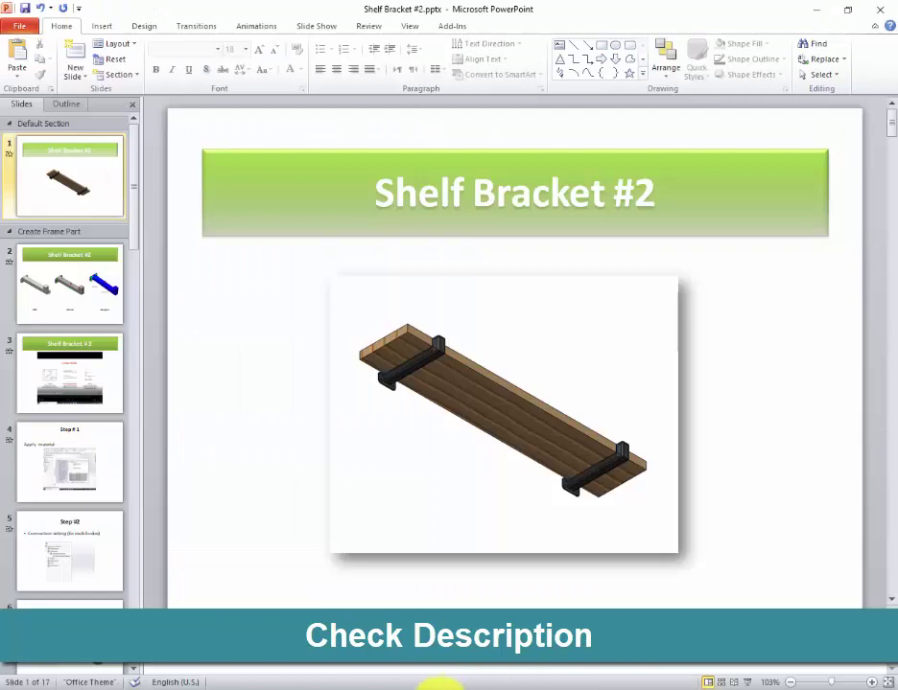
pyautogui.click(425, 683)
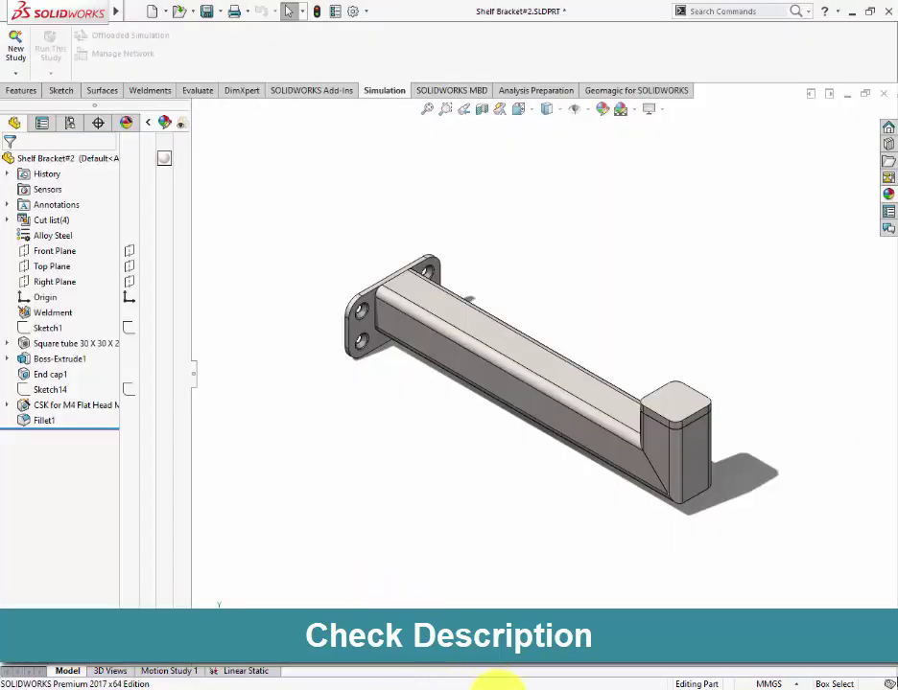
pyautogui.click(491, 683)
# Scroll the deck to slide 4, Step # 1 Apply material, then bring SOLIDWORKS forward
pyautogui.scroll(-3, 425, 575)
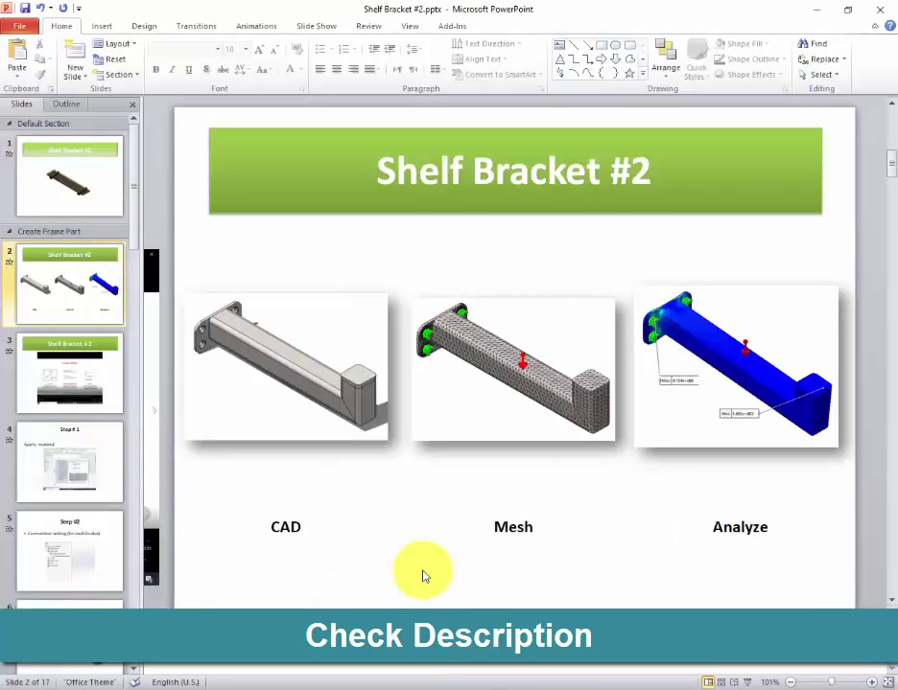
pyautogui.scroll(-1, 424, 575)
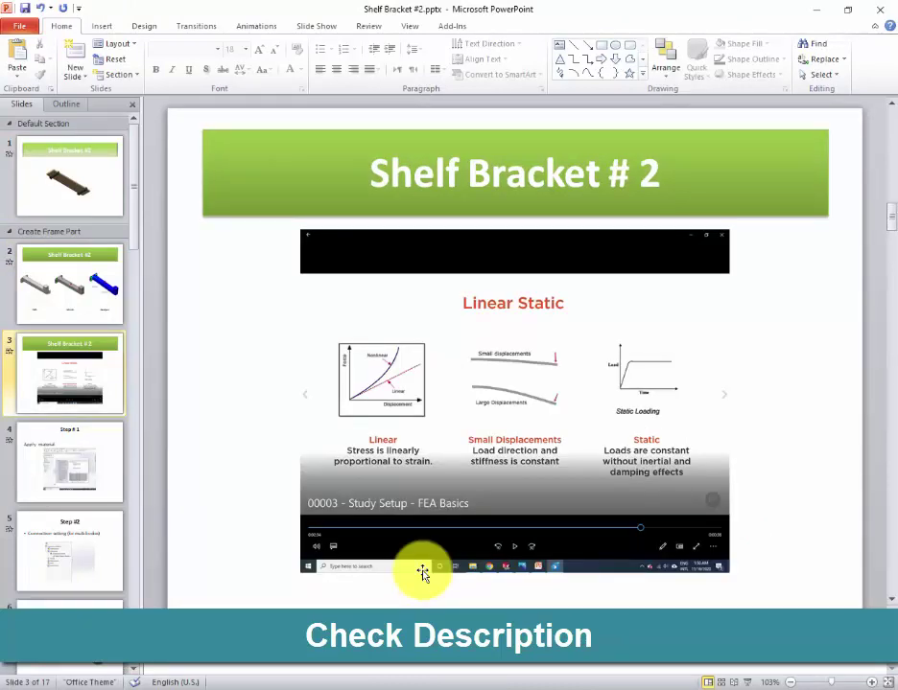
pyautogui.scroll(-1, 423, 574)
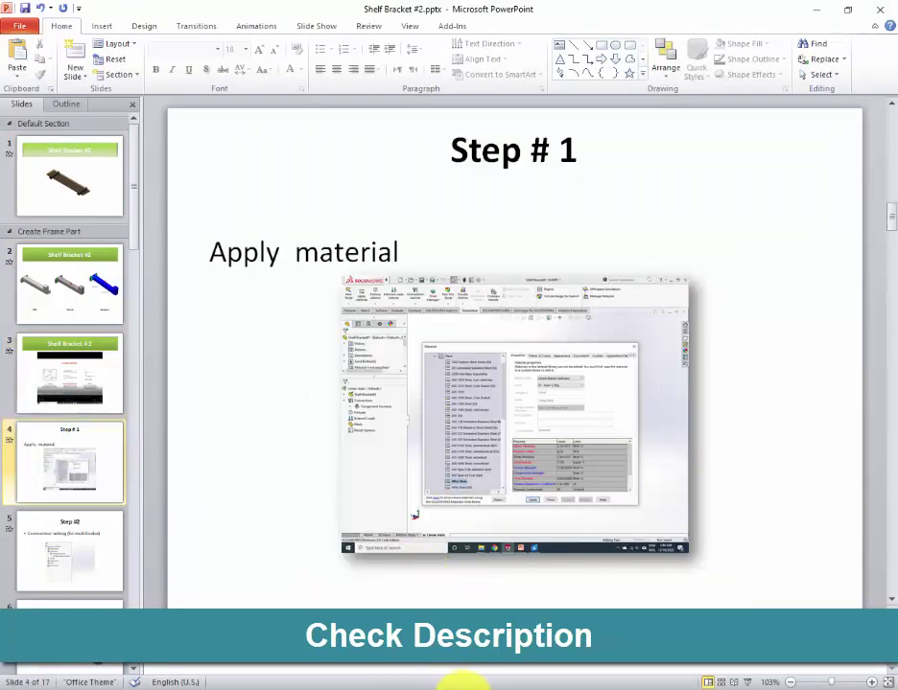
pyautogui.click(463, 682)
pyautogui.click(491, 685)
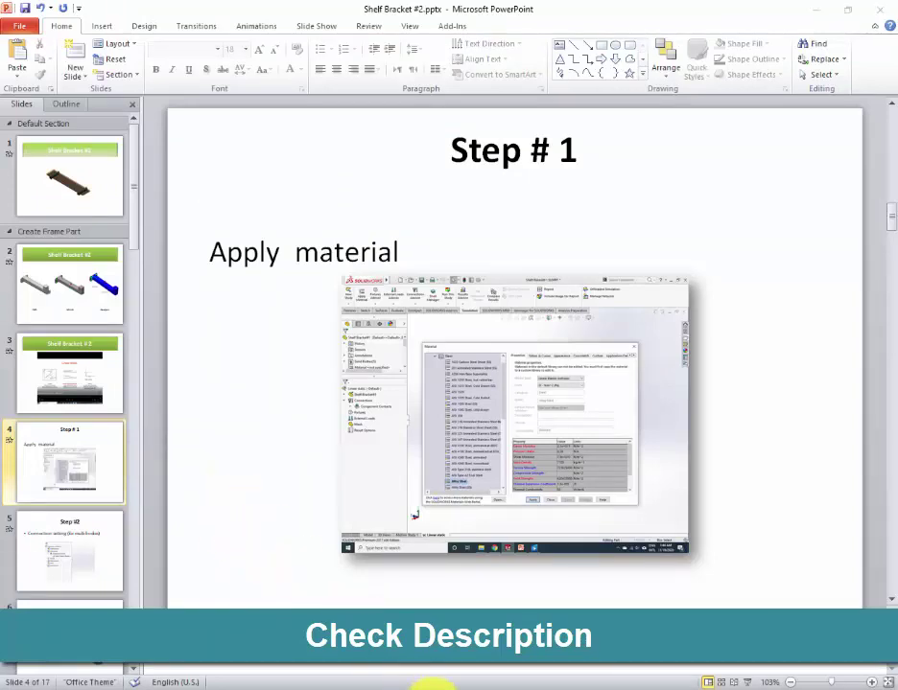
pyautogui.click(431, 683)
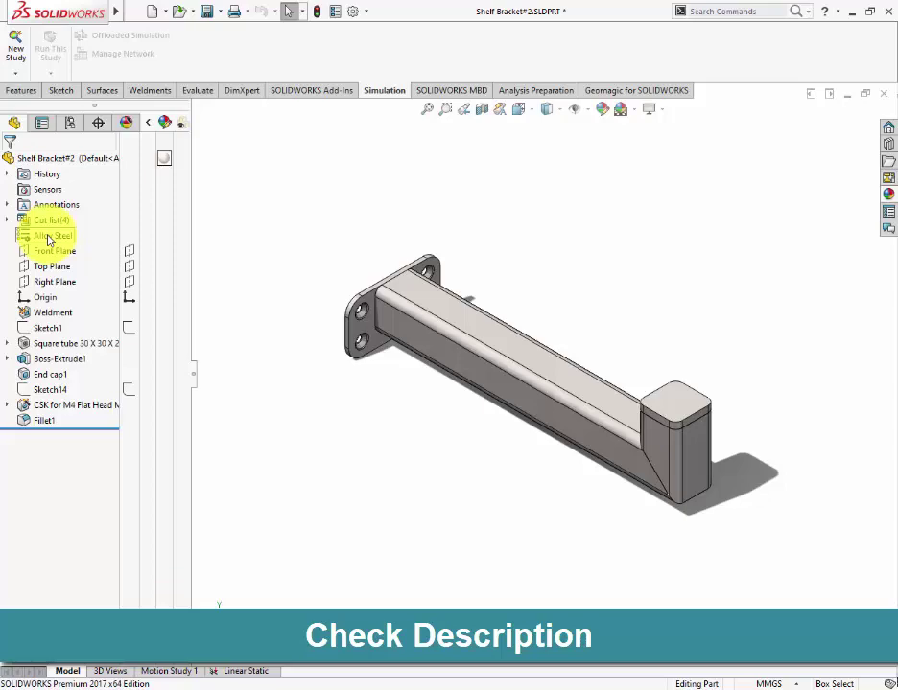
# Apply Alloy Steel to the bracket through the Edit Material dialog
pyautogui.rightClick(48, 239)
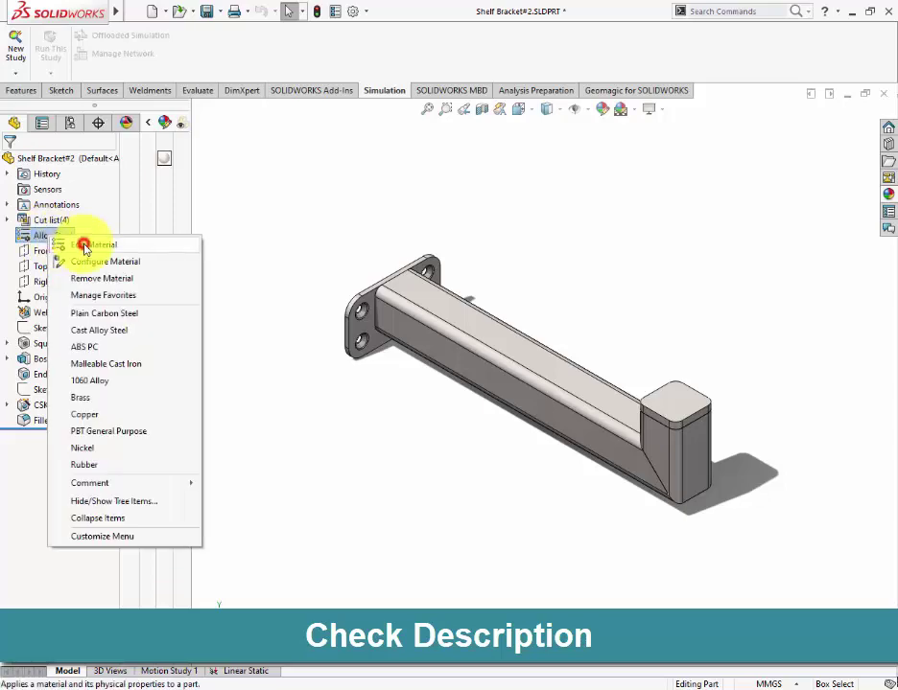
pyautogui.click(63, 243)
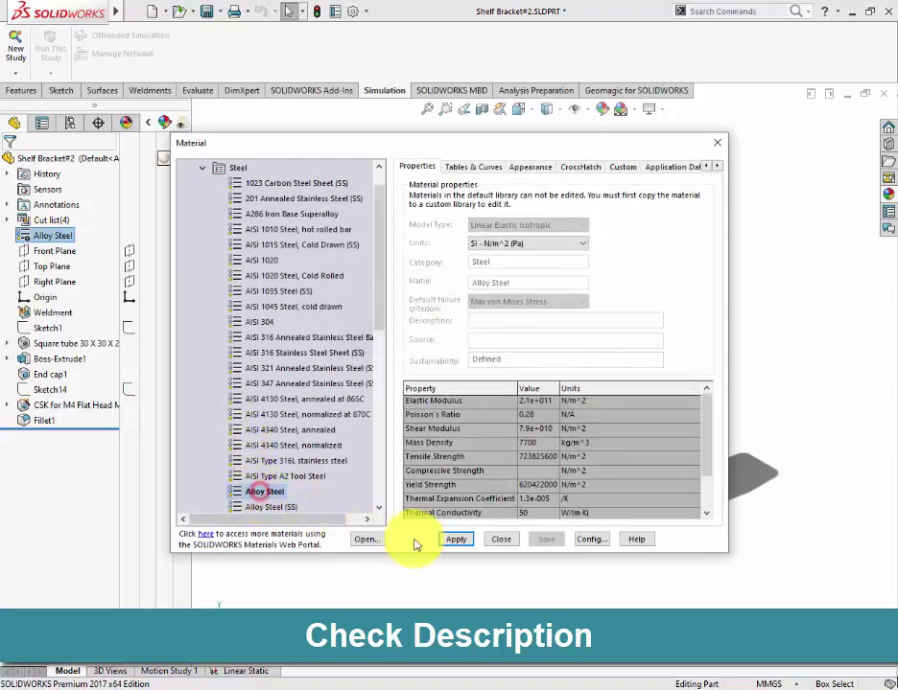
pyautogui.click(456, 540)
pyautogui.click(501, 540)
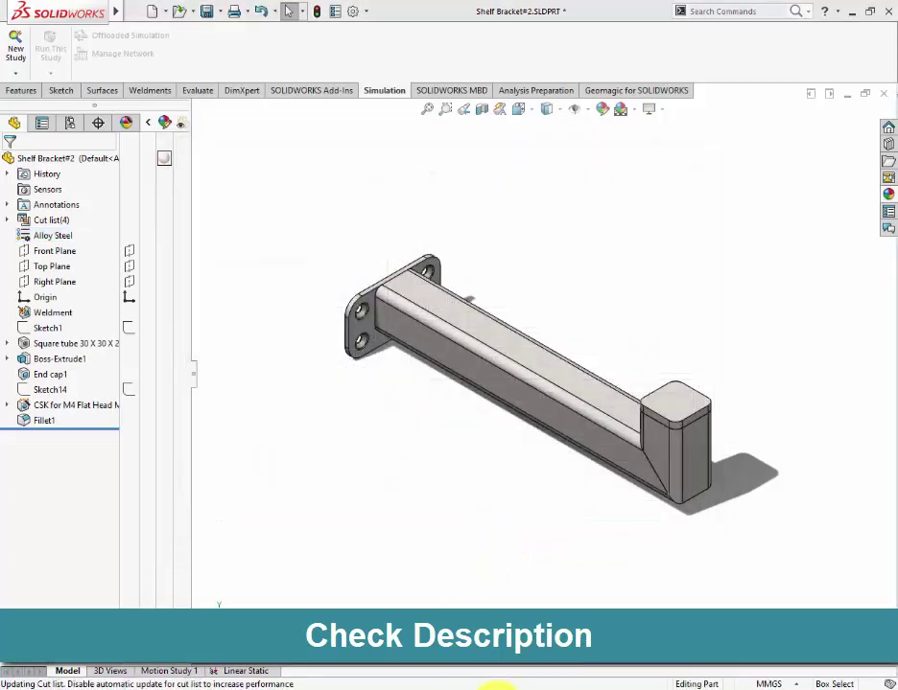
# Review the Step #2 connection-setting slide, then return to SOLIDWORKS
pyautogui.click(495, 686)
pyautogui.scroll(-3, 295, 532)
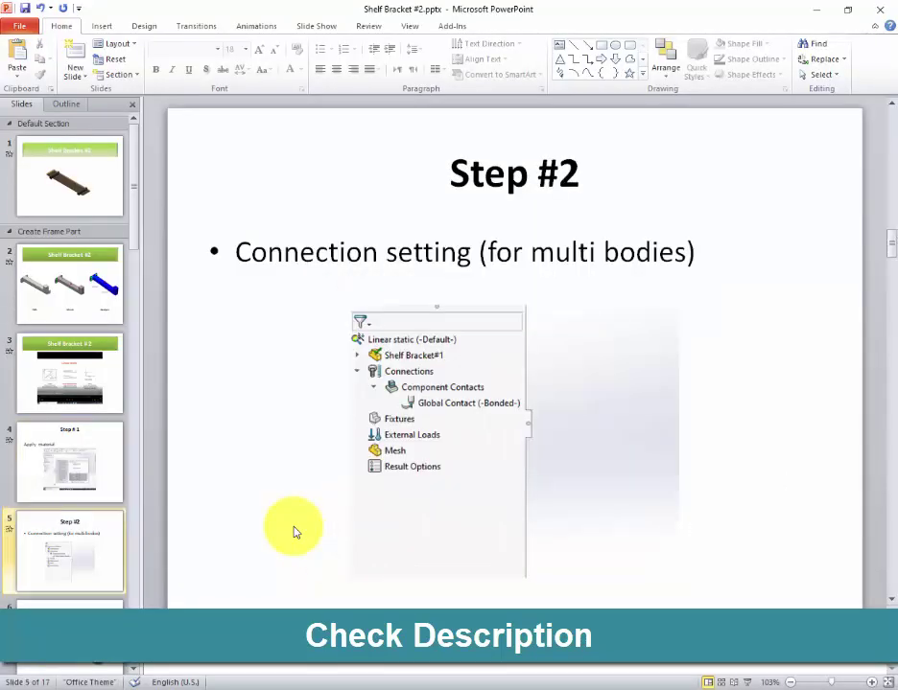
pyautogui.click(433, 686)
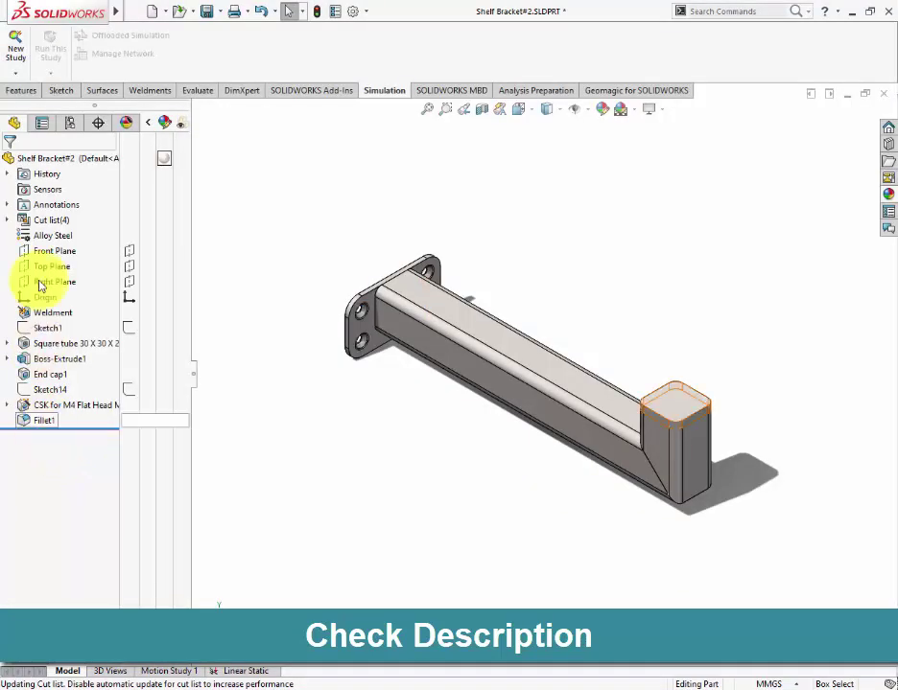
# Create a new Static study and name it Linear Static 2
pyautogui.click(12, 74)
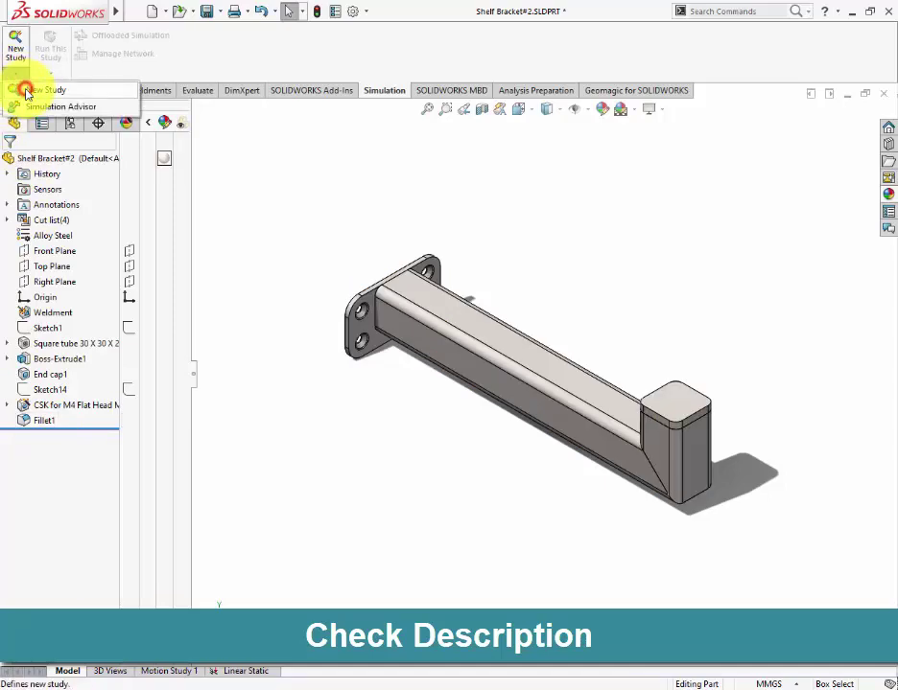
pyautogui.click(26, 90)
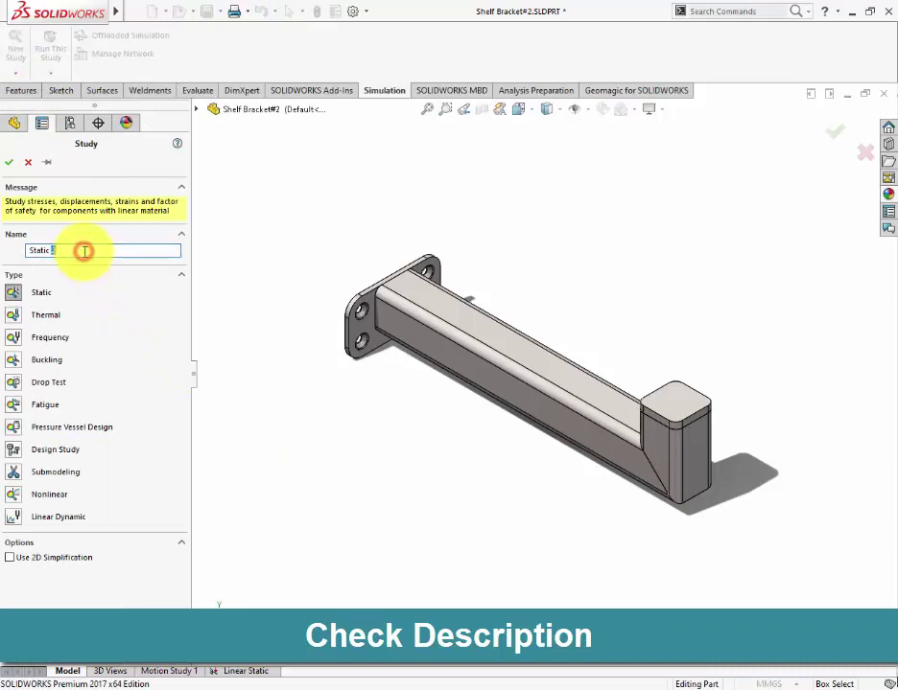
pyautogui.moveTo(84, 251)
pyautogui.mouseDown()
pyautogui.moveTo(57, 251)
pyautogui.moveTo(48, 269)
pyautogui.mouseUp()
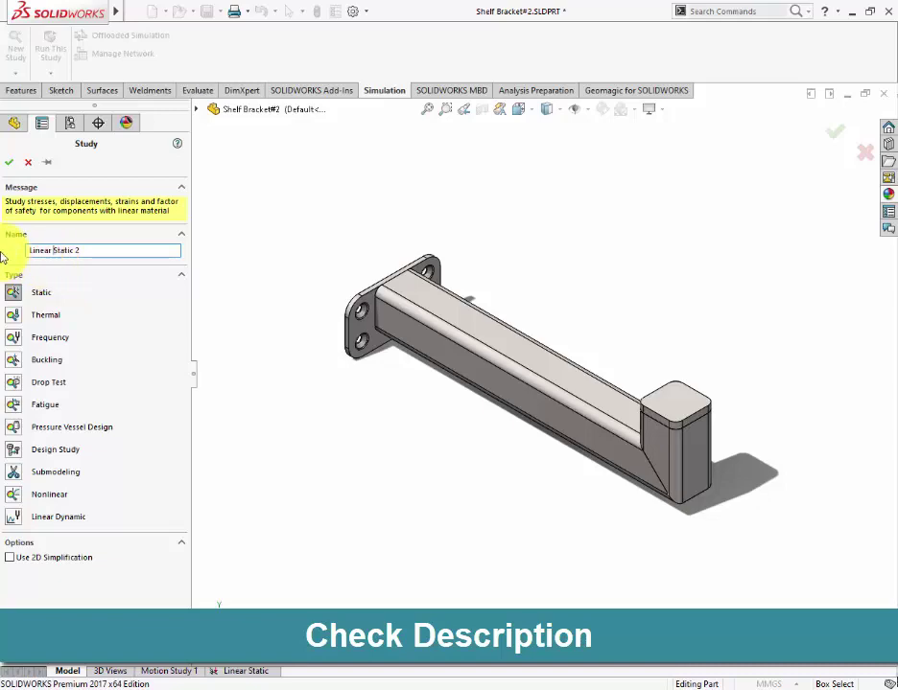
pyautogui.click(6, 162)
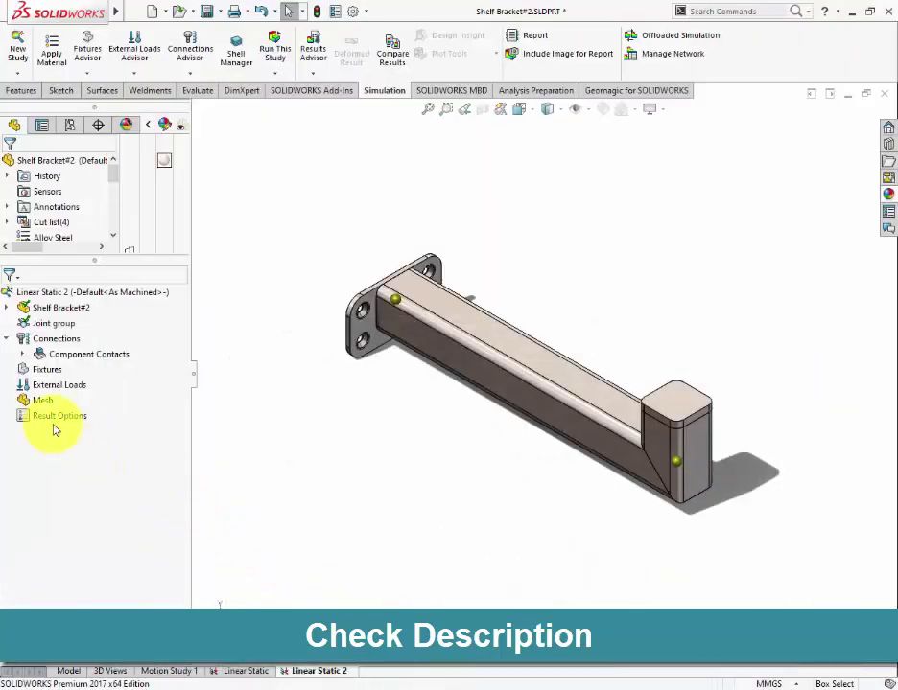
# Check the Bonded Global Contact and expand Shelf Bracket#2's cut list of two square tube bodies
pyautogui.click(25, 356)
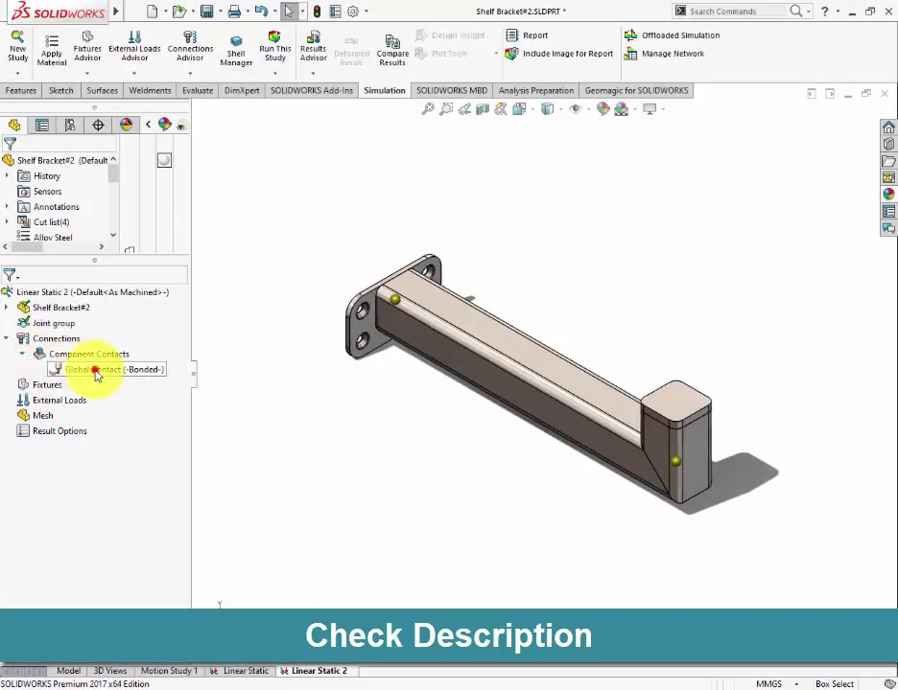
pyautogui.click(96, 370)
pyautogui.click(351, 450)
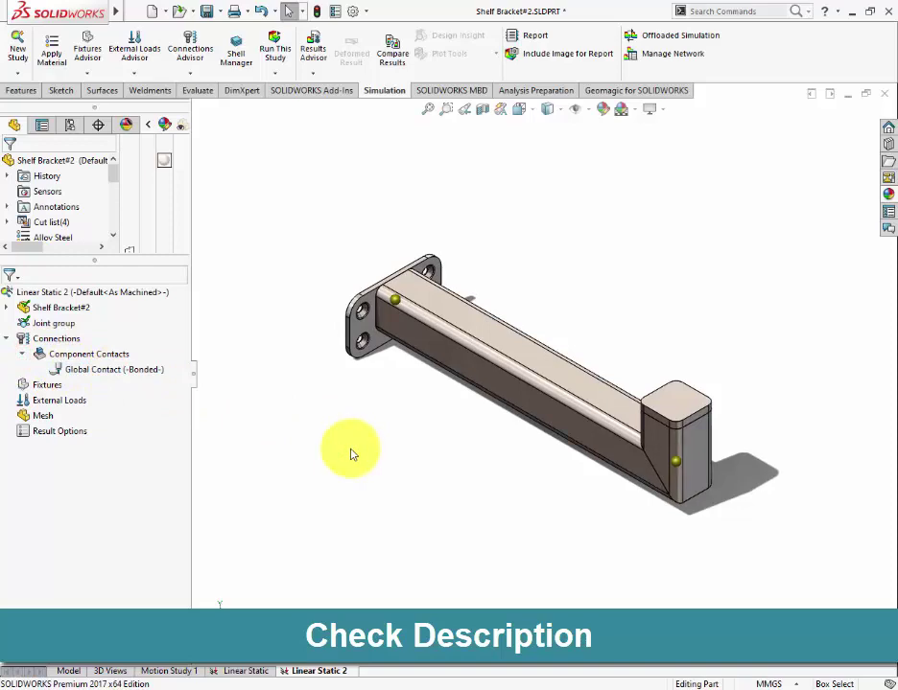
pyautogui.click(7, 309)
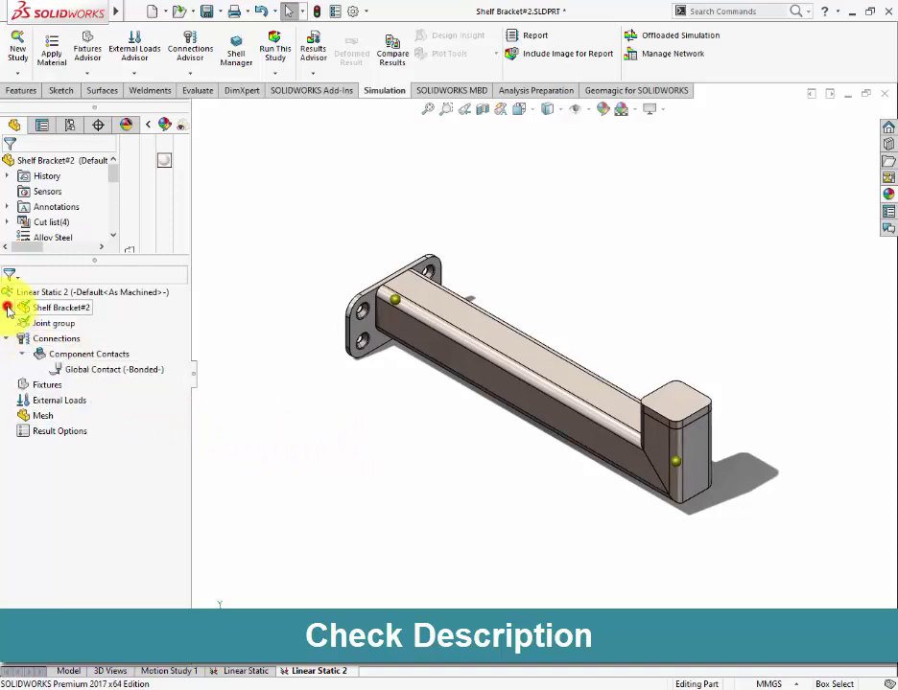
pyautogui.click(24, 325)
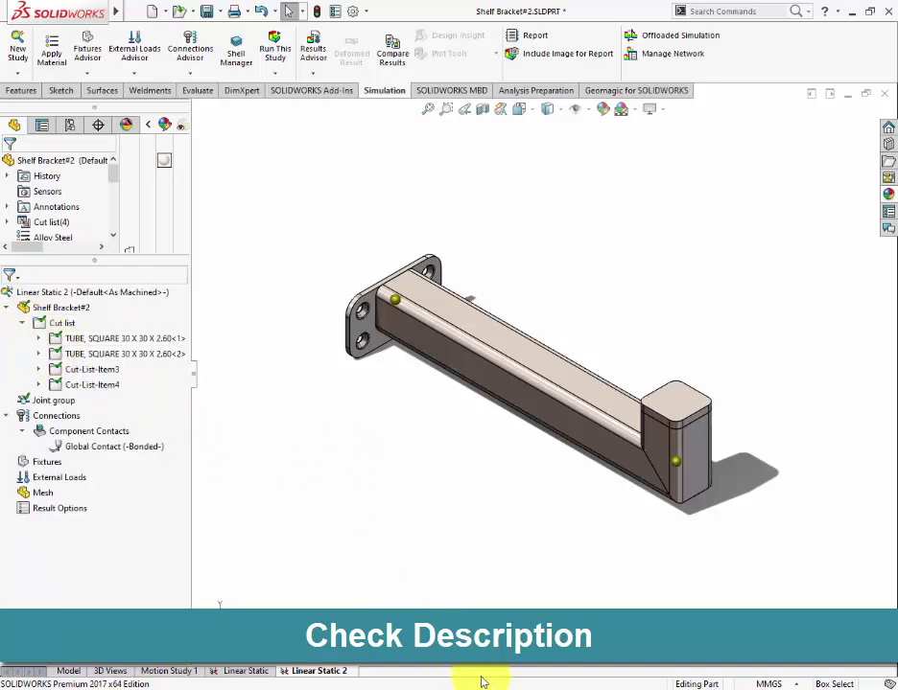
pyautogui.moveTo(498, 683)
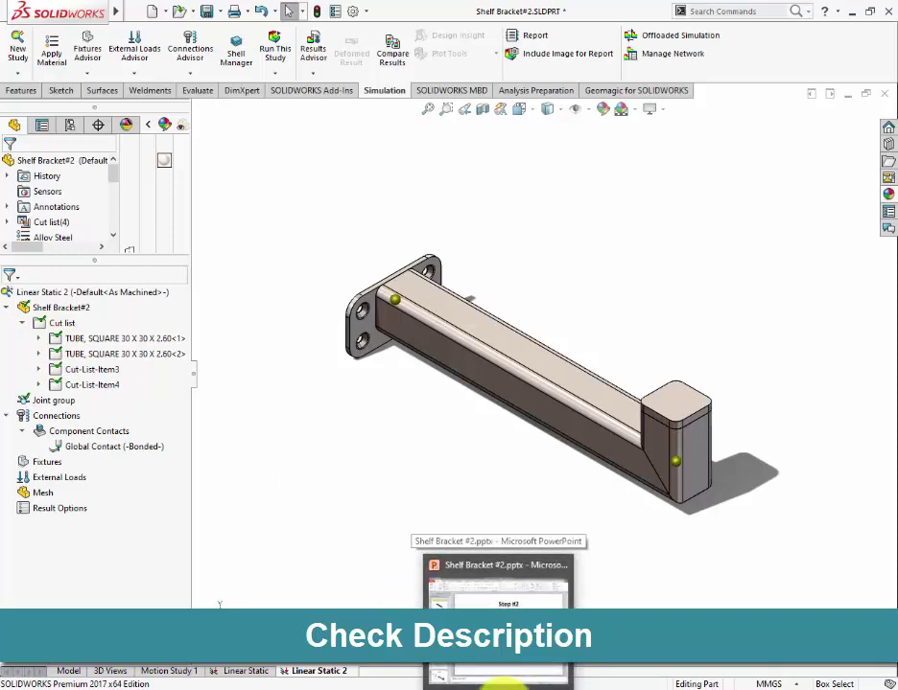
# Advance PowerPoint to slide 6, Step# 3 Apply fixture, then return to SOLIDWORKS
pyautogui.click(428, 597)
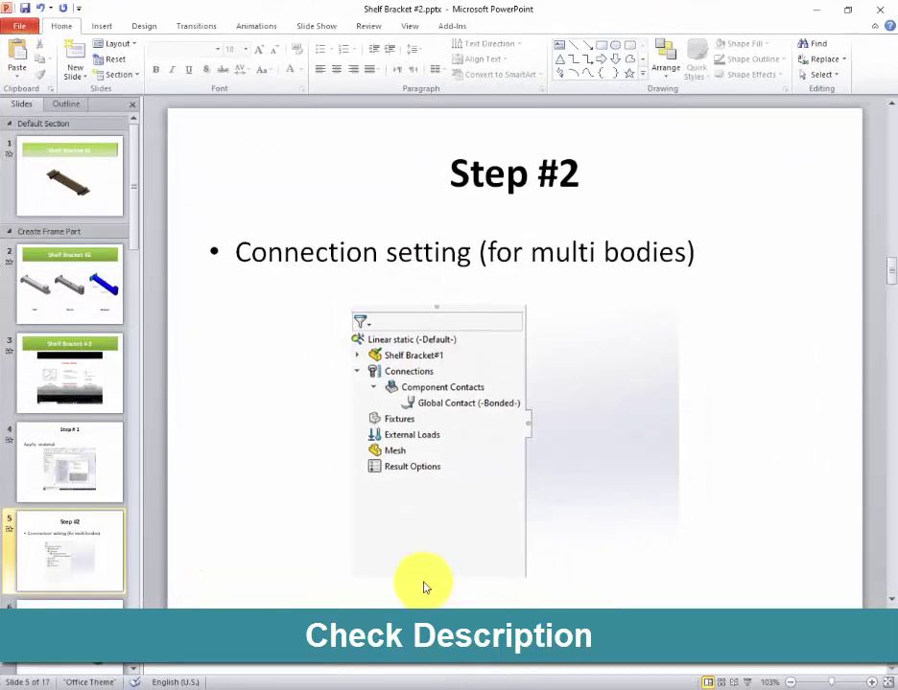
pyautogui.press('pagedown')
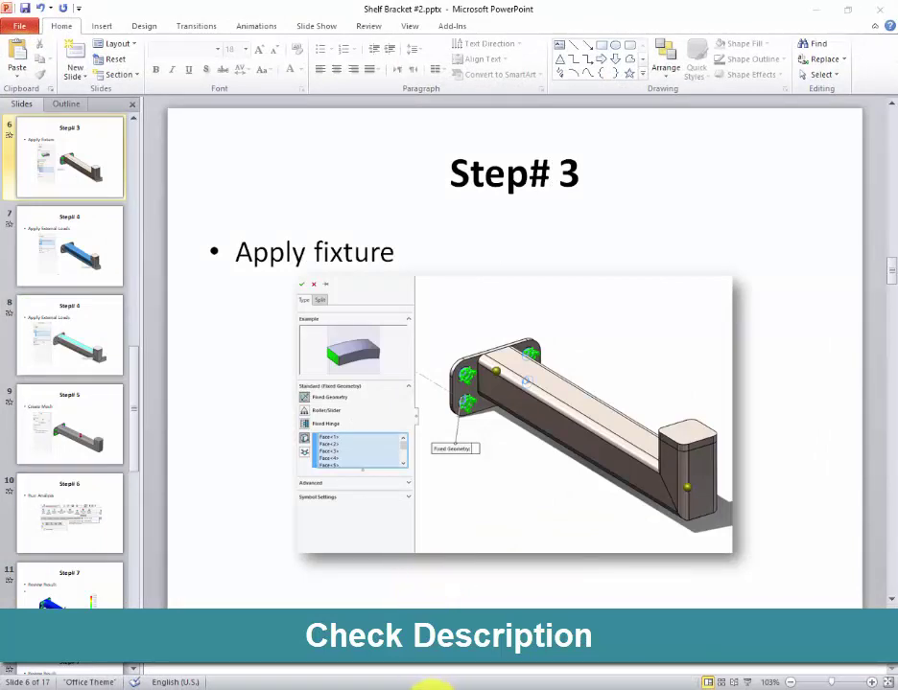
pyautogui.click(432, 686)
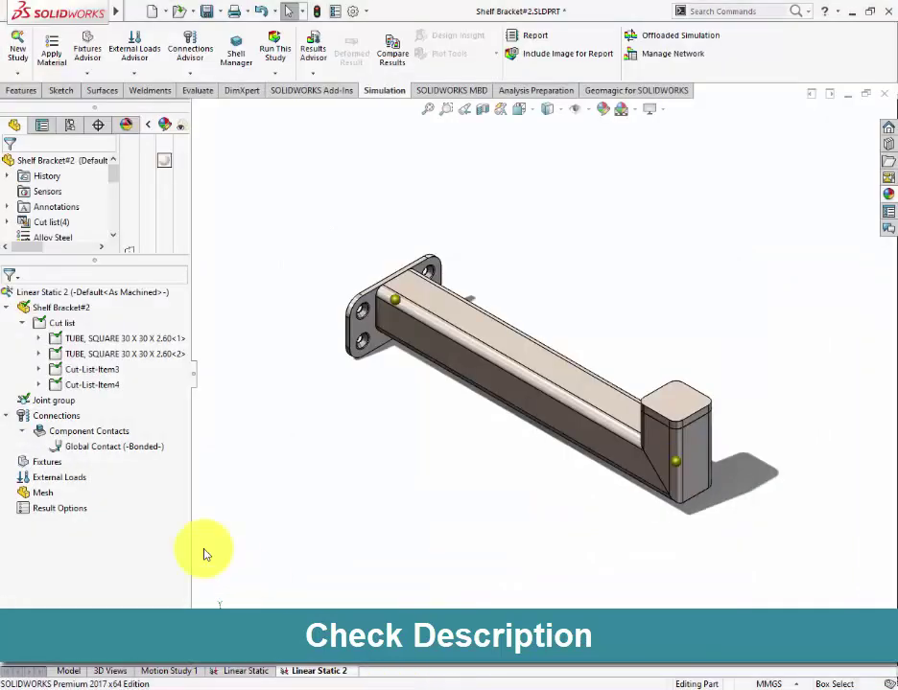
# Start a Fixed Geometry fixture on the conical and inner faces of the first two bolt holes
pyautogui.rightClick(50, 465)
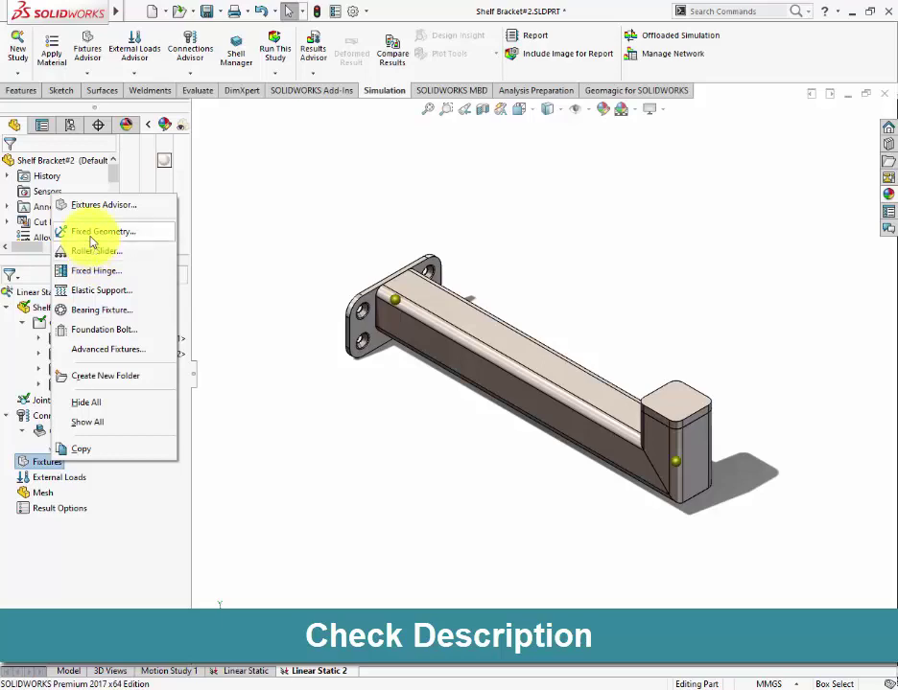
pyautogui.click(91, 236)
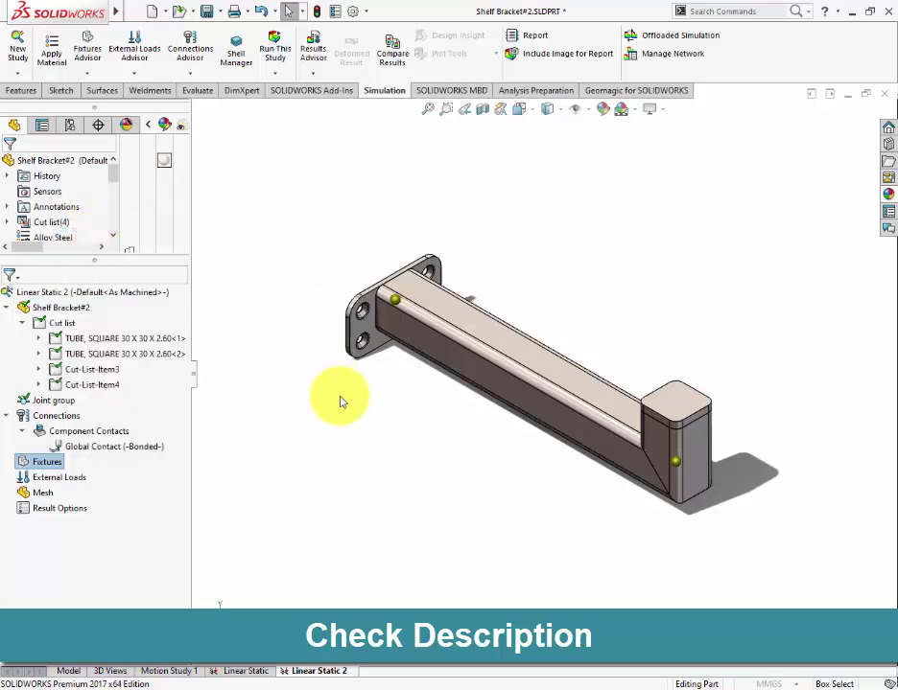
pyautogui.scroll(-2, 380, 330)
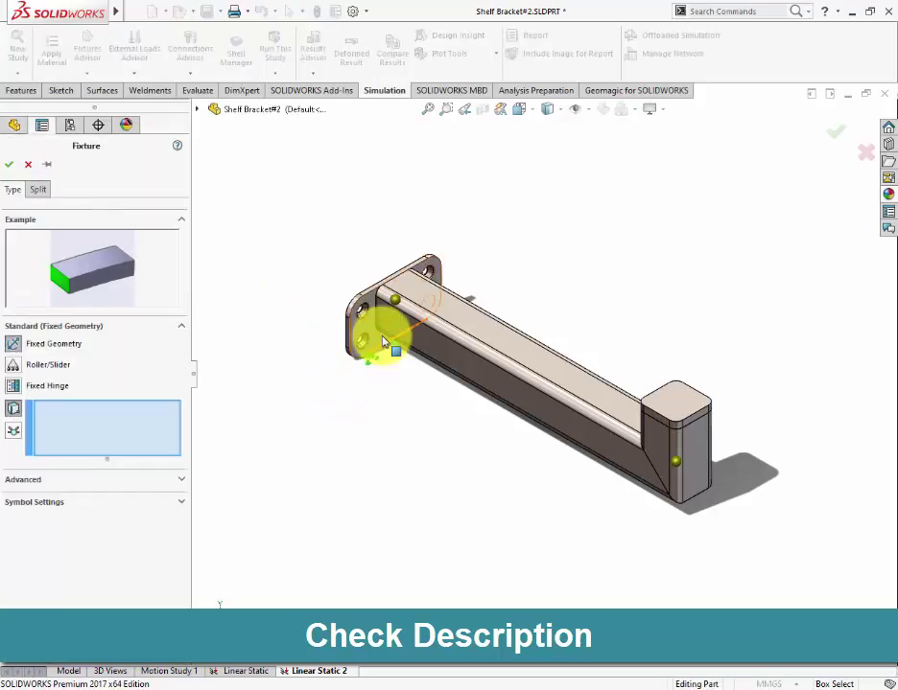
pyautogui.scroll(-3, 394, 340)
pyautogui.scroll(-3, 456, 321)
pyautogui.scroll(-3, 419, 331)
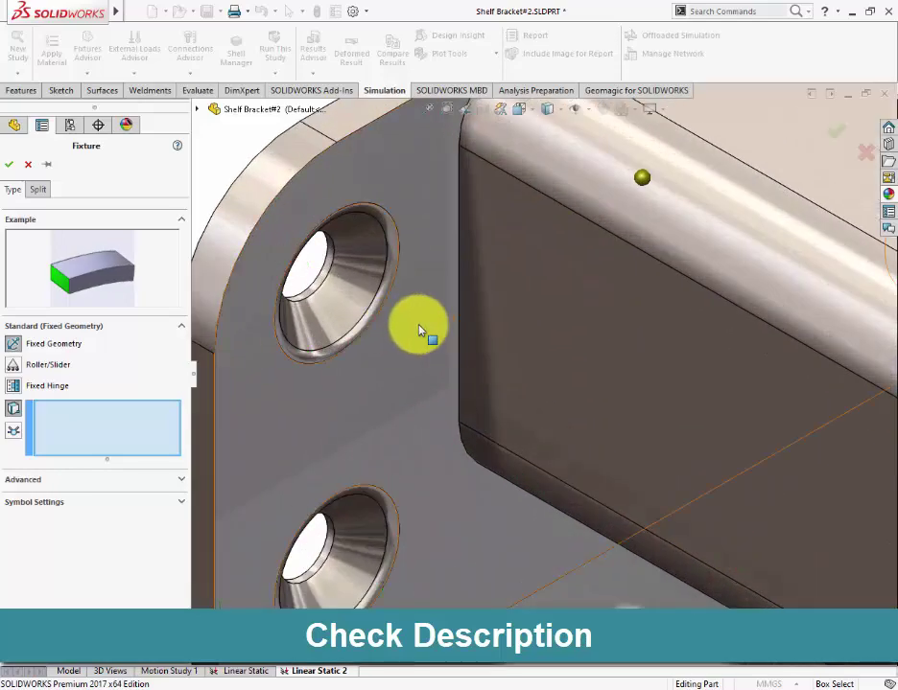
pyautogui.click(340, 300)
pyautogui.scroll(-3, 340, 299)
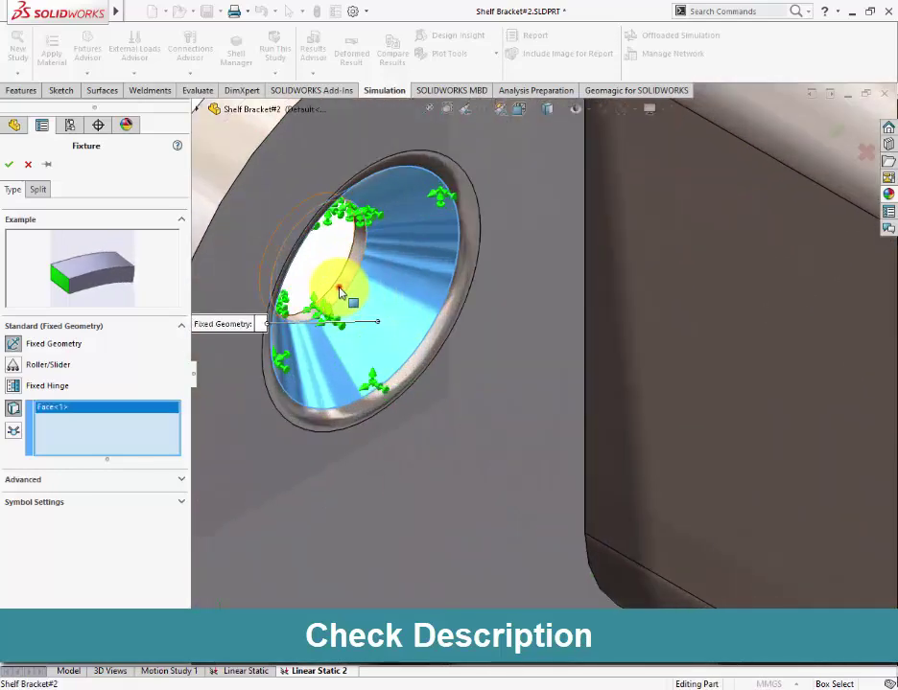
pyautogui.click(340, 288)
pyautogui.scroll(3, 410, 340)
pyautogui.scroll(3, 477, 441)
pyautogui.scroll(-3, 489, 460)
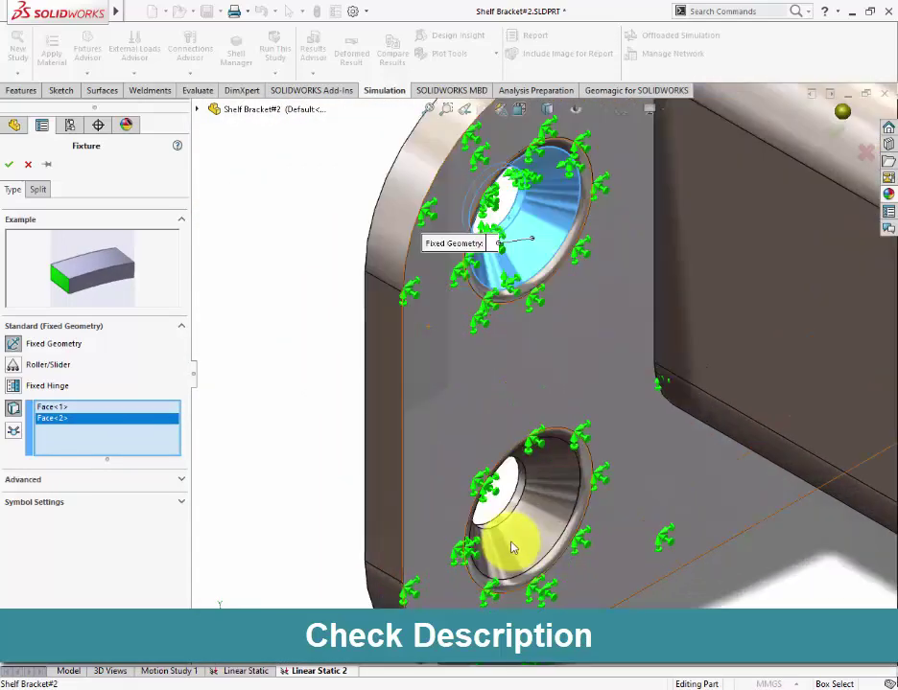
pyautogui.scroll(-2, 523, 539)
pyautogui.click(527, 540)
pyautogui.scroll(-3, 518, 523)
pyautogui.scroll(2, 507, 497)
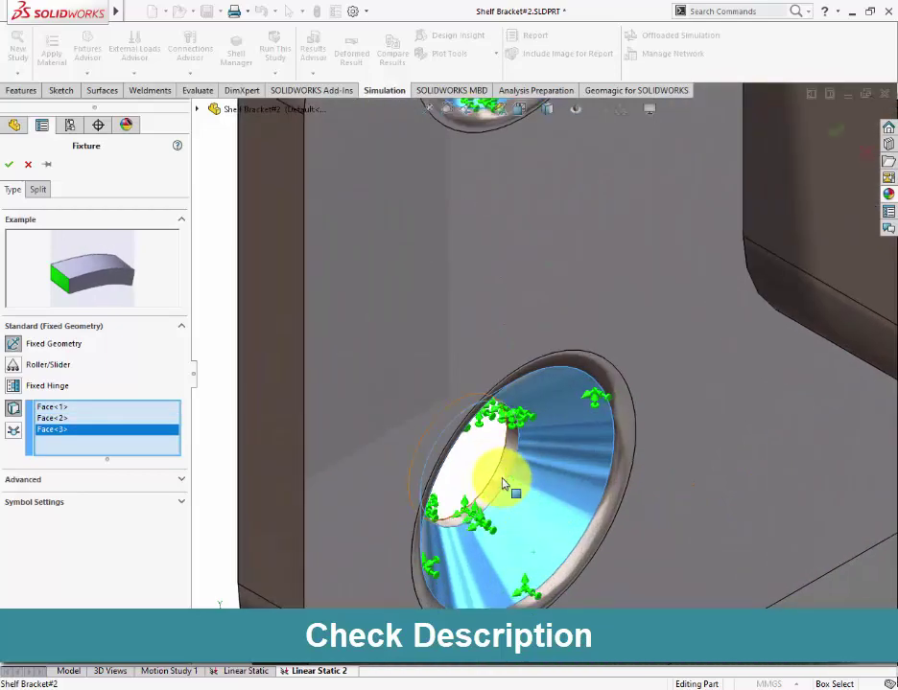
pyautogui.click(501, 482)
pyautogui.scroll(2, 502, 483)
pyautogui.scroll(2, 502, 484)
pyautogui.scroll(3, 506, 484)
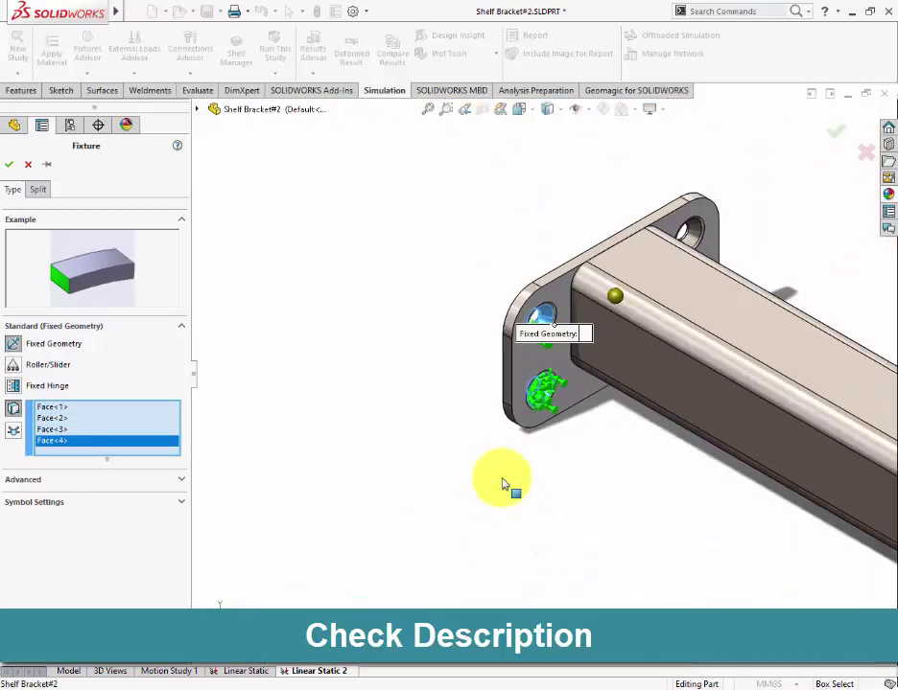
# Add the remaining two bolt holes' conical and inner faces and confirm the Fixed-1 fixture
pyautogui.moveTo(712, 337); pyautogui.dragTo(725, 256, button='middle')
pyautogui.scroll(-4, 628, 279)
pyautogui.scroll(-3, 449, 334)
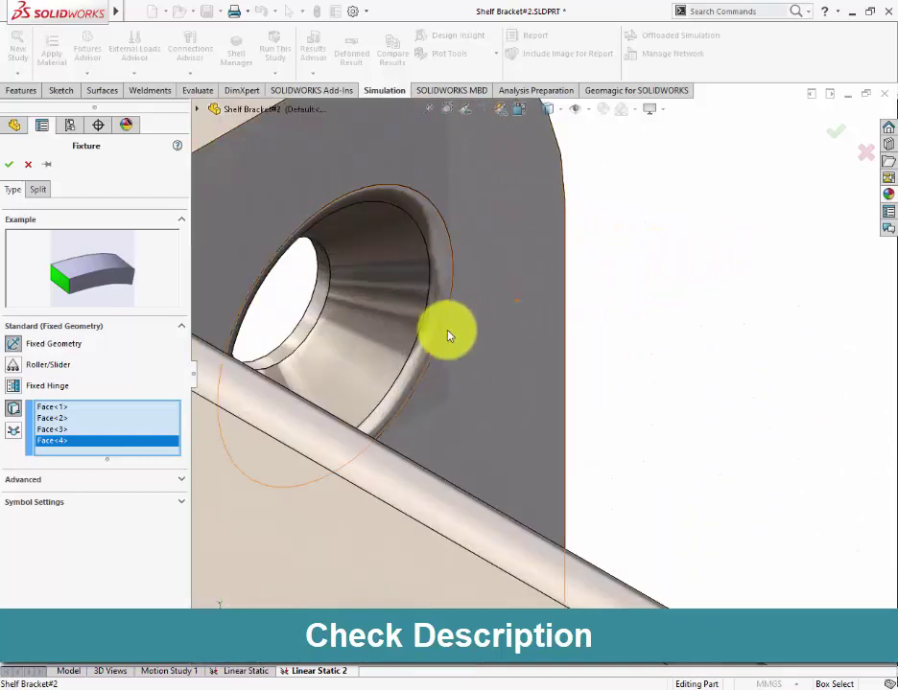
pyautogui.click(363, 341)
pyautogui.scroll(-3, 327, 334)
pyautogui.click(327, 334)
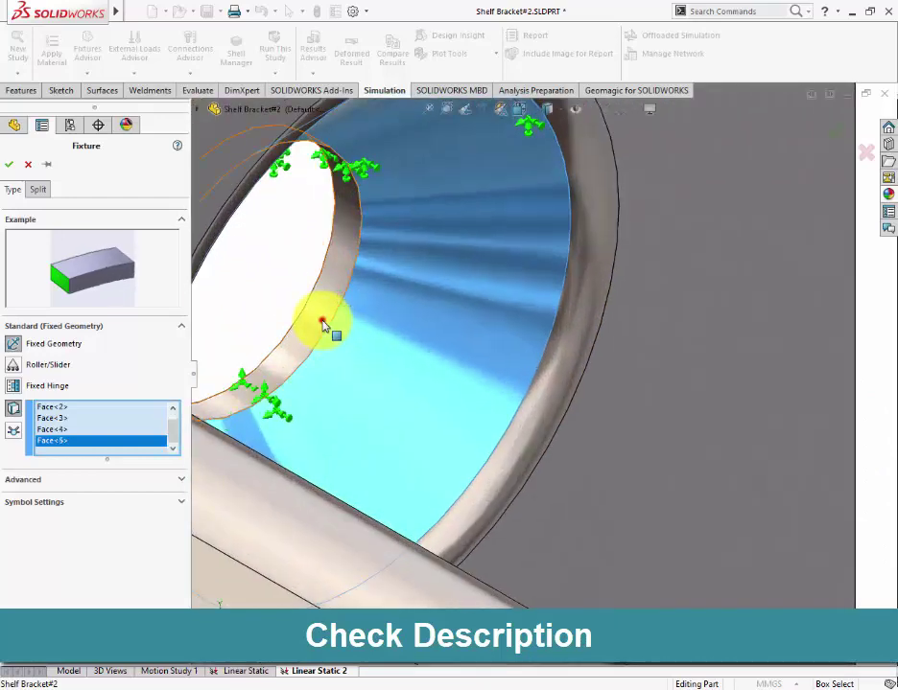
pyautogui.scroll(2, 436, 368)
pyautogui.scroll(3, 446, 413)
pyautogui.scroll(2, 491, 504)
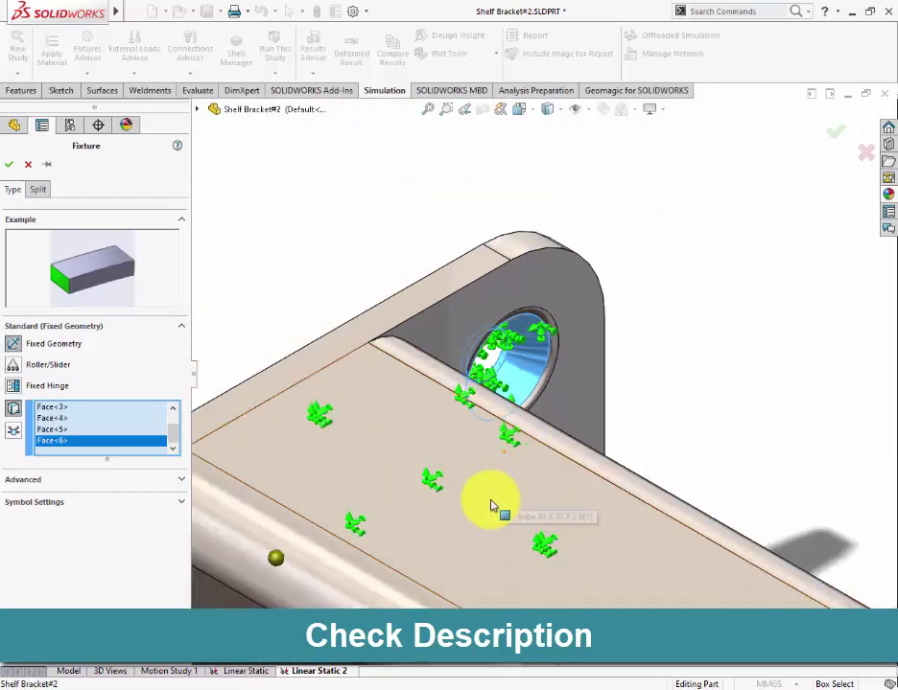
pyautogui.scroll(2, 495, 524)
pyautogui.scroll(2, 501, 521)
pyautogui.scroll(1, 484, 539)
pyautogui.moveTo(484, 539)
pyautogui.mouseDown(button='middle')
pyautogui.moveTo(435, 544)
pyautogui.moveTo(671, 374)
pyautogui.moveTo(639, 410)
pyautogui.mouseUp(button='middle')
pyautogui.scroll(-4, 640, 410)
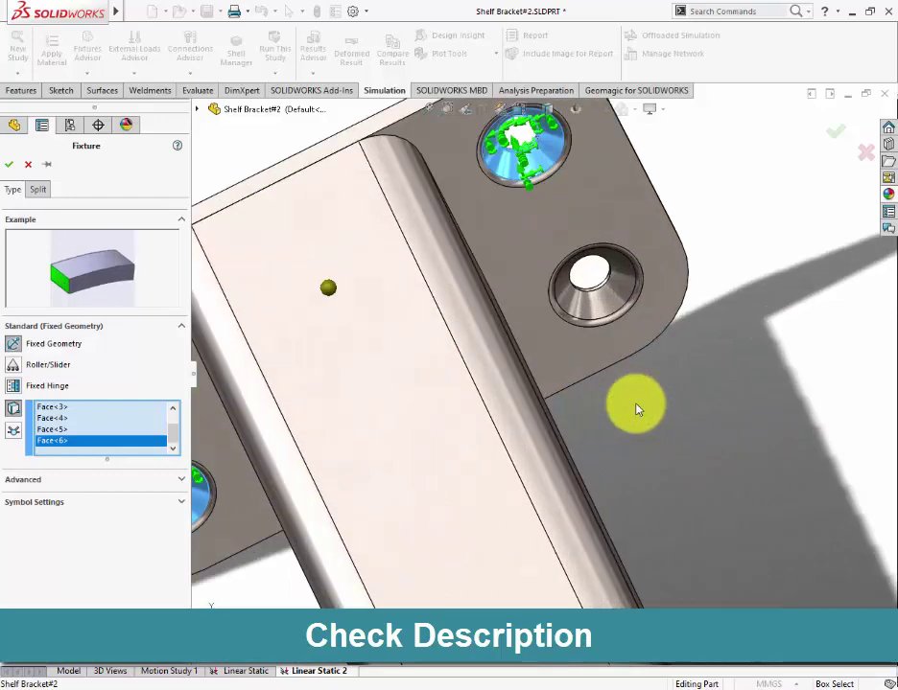
pyautogui.scroll(-2, 595, 304)
pyautogui.click(587, 293)
pyautogui.scroll(-2, 587, 293)
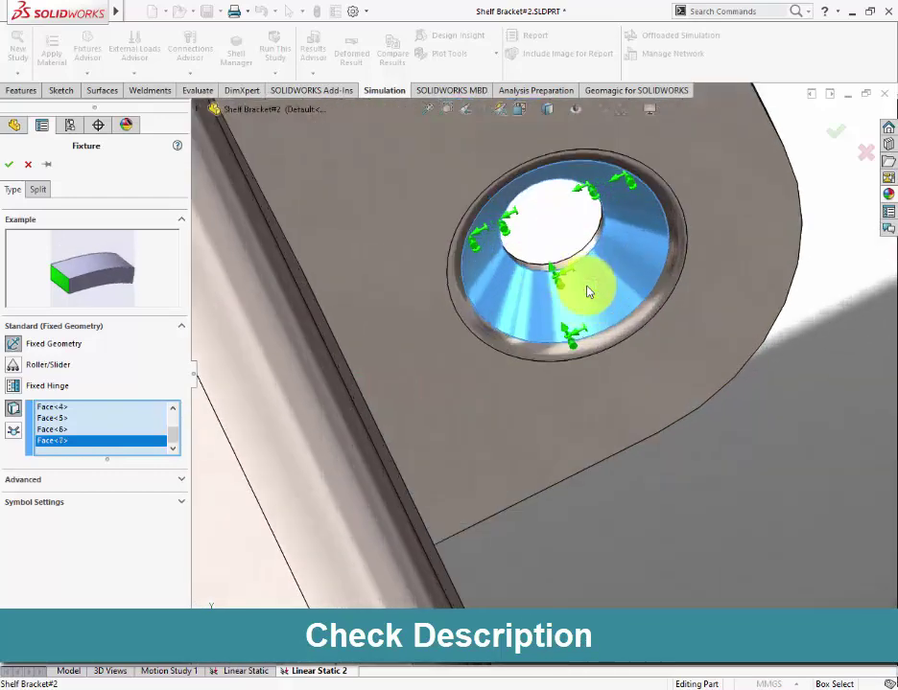
pyautogui.scroll(-2, 581, 273)
pyautogui.click(575, 254)
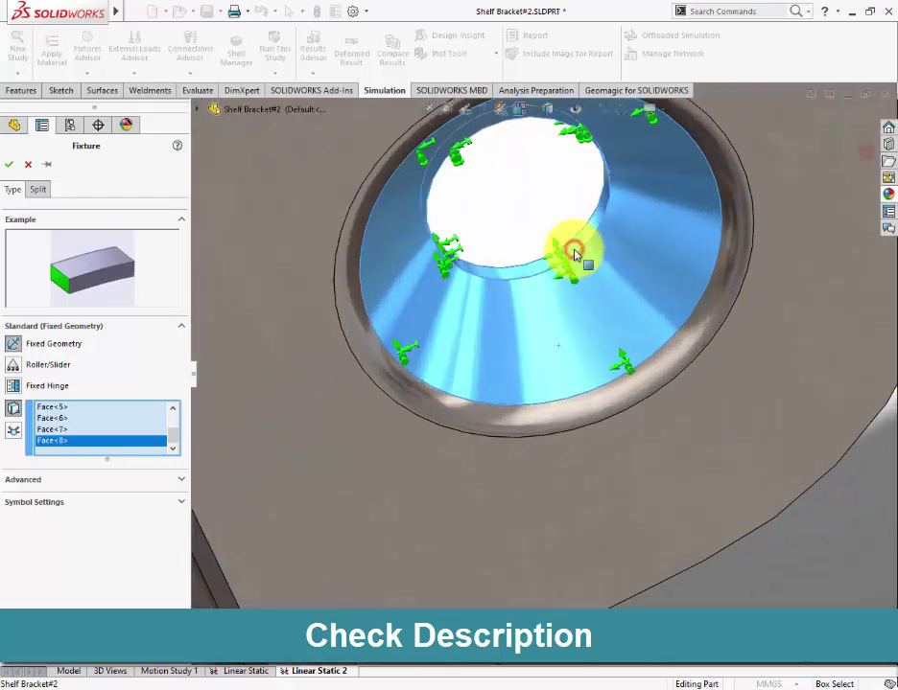
pyautogui.scroll(3, 576, 249)
pyautogui.moveTo(581, 297); pyautogui.dragTo(579, 293, button='middle')
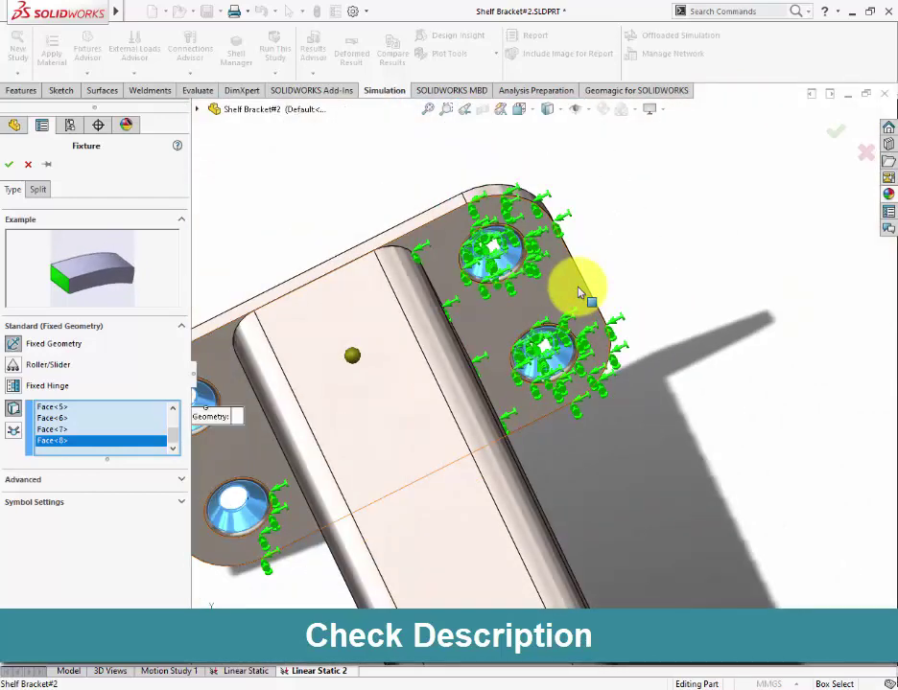
pyautogui.click(835, 131)
# Fit the bracket in an isometric view, then switch to the PowerPoint deck
pyautogui.hotkey('ctrl', '7')
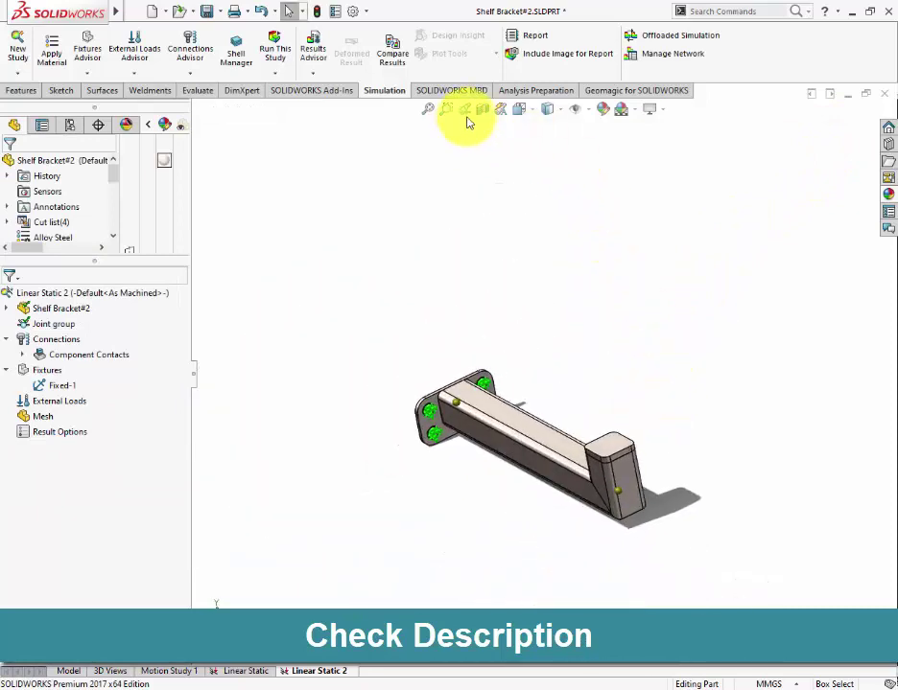
pyautogui.click(517, 112)
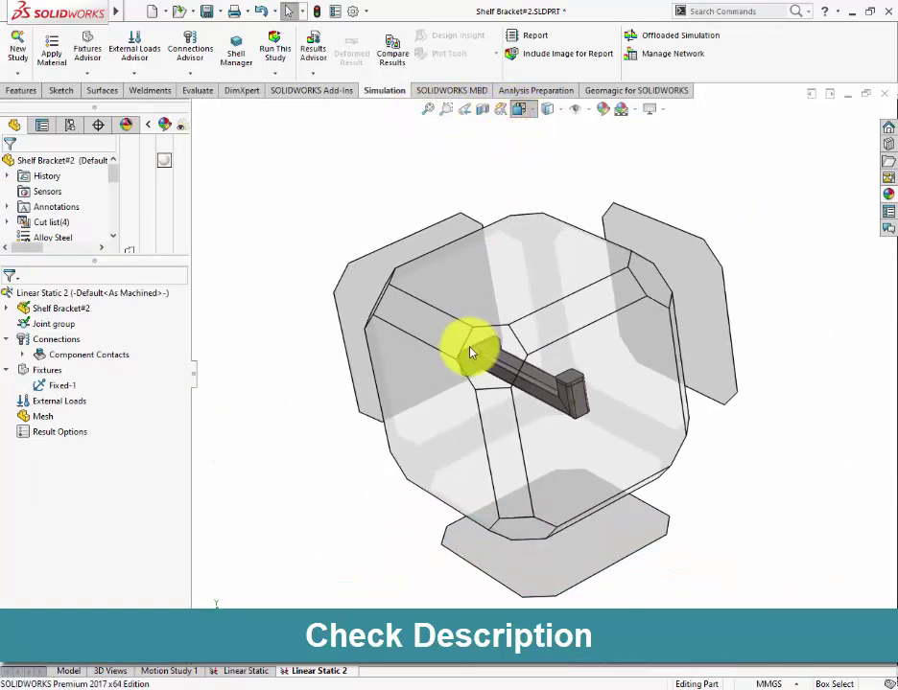
pyautogui.click(487, 386)
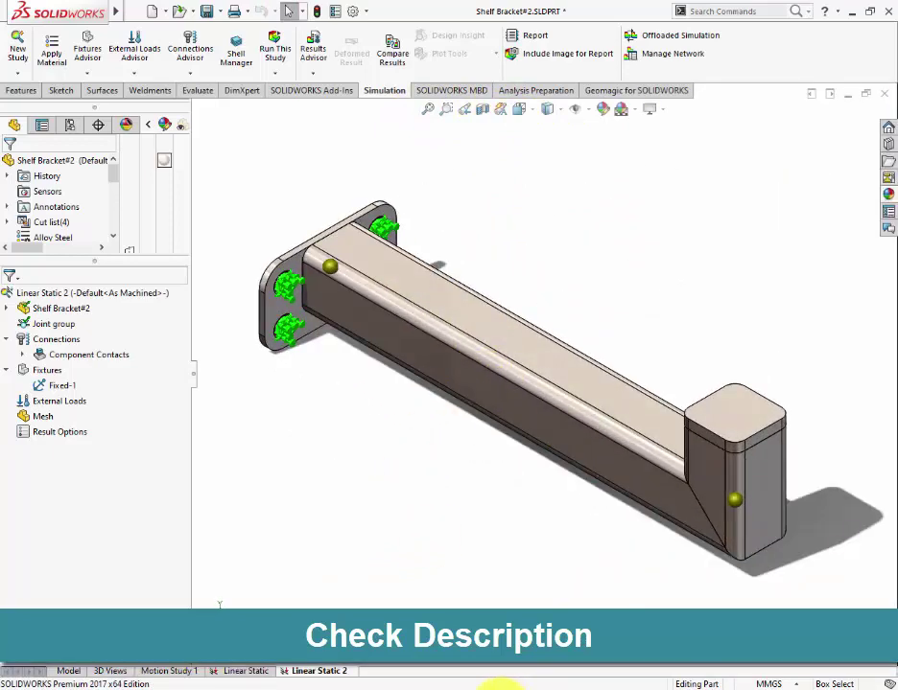
pyautogui.hotkey('alt', 'Tab')
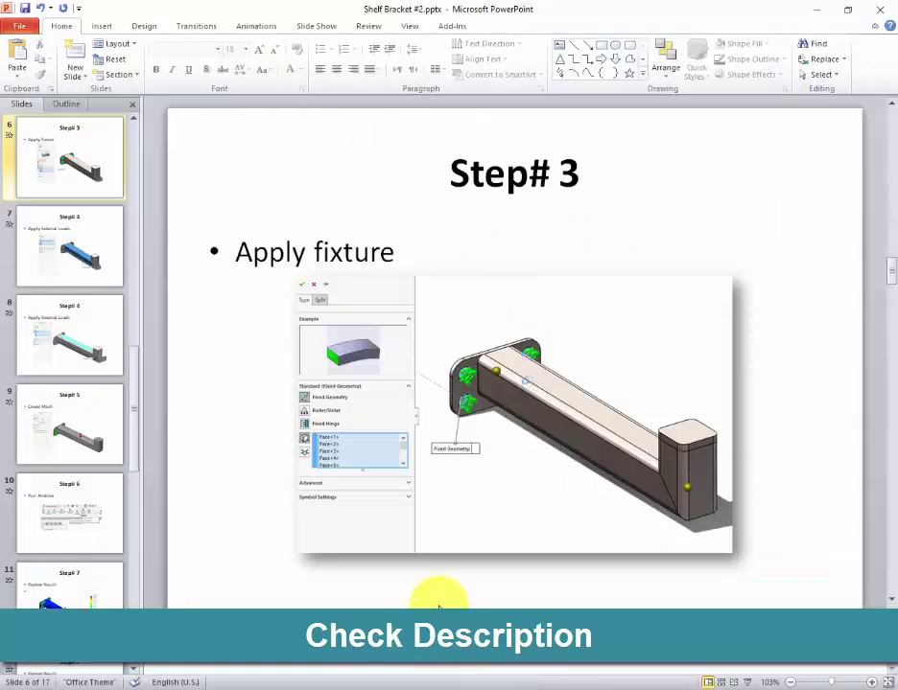
# Review slide 7, Step# 4 Apply External Loads, then return to the SOLIDWORKS study
pyautogui.scroll(-2, 438, 607)
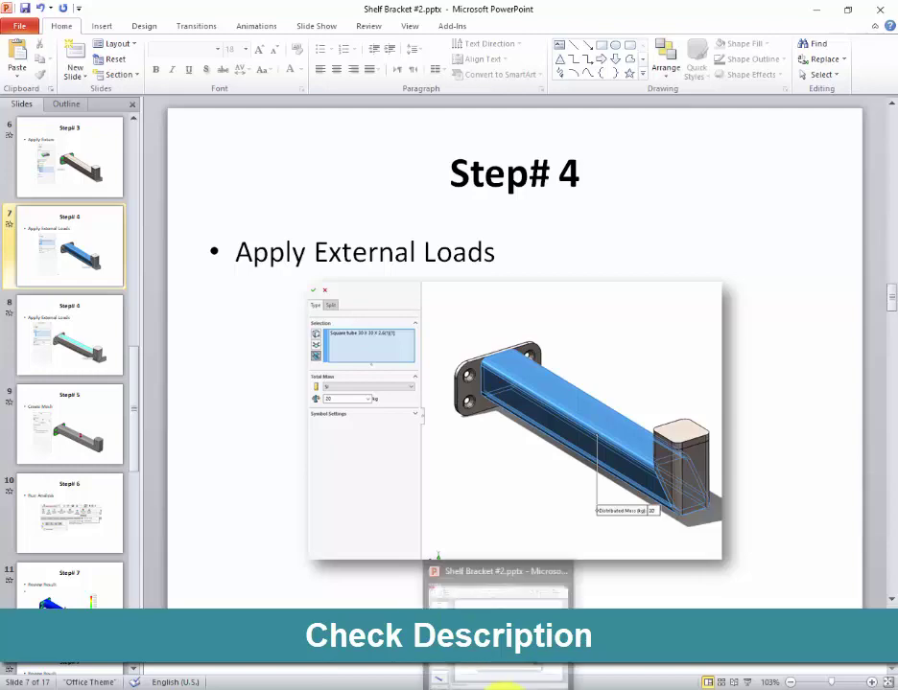
pyautogui.moveTo(498, 685)
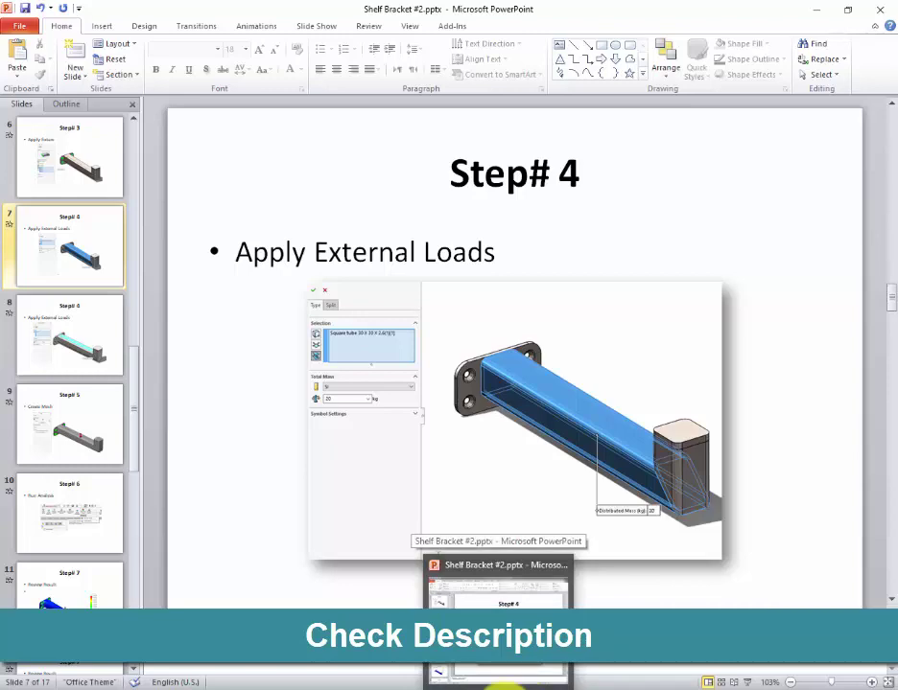
pyautogui.click(403, 682)
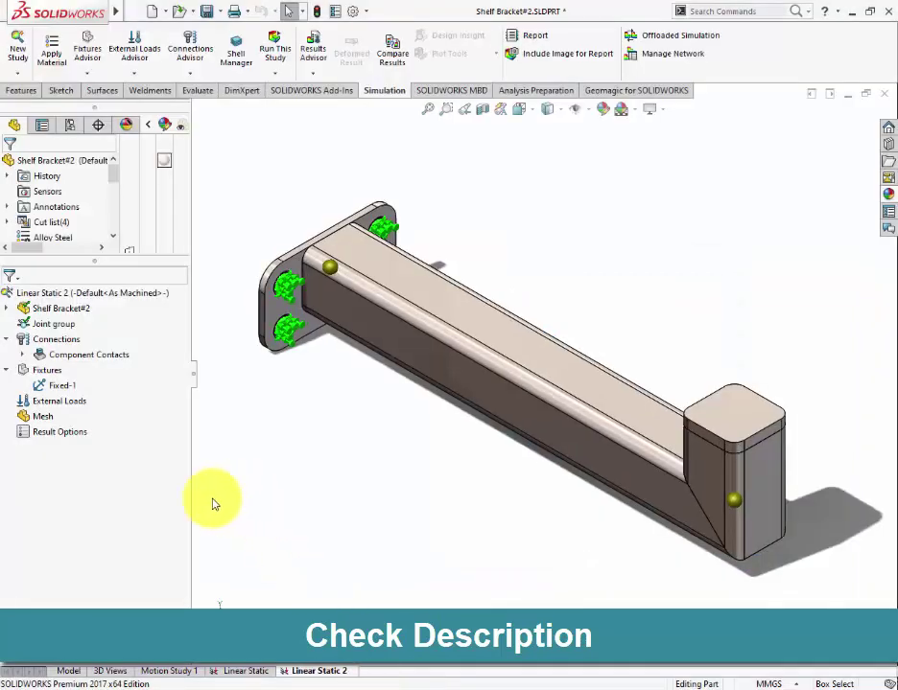
# Treat the TUBE, SQUARE<1> body in Shelf Bracket#2's cut list as a solid, then check the Fixed-1 fixture
pyautogui.click(29, 308)
pyautogui.click(20, 324)
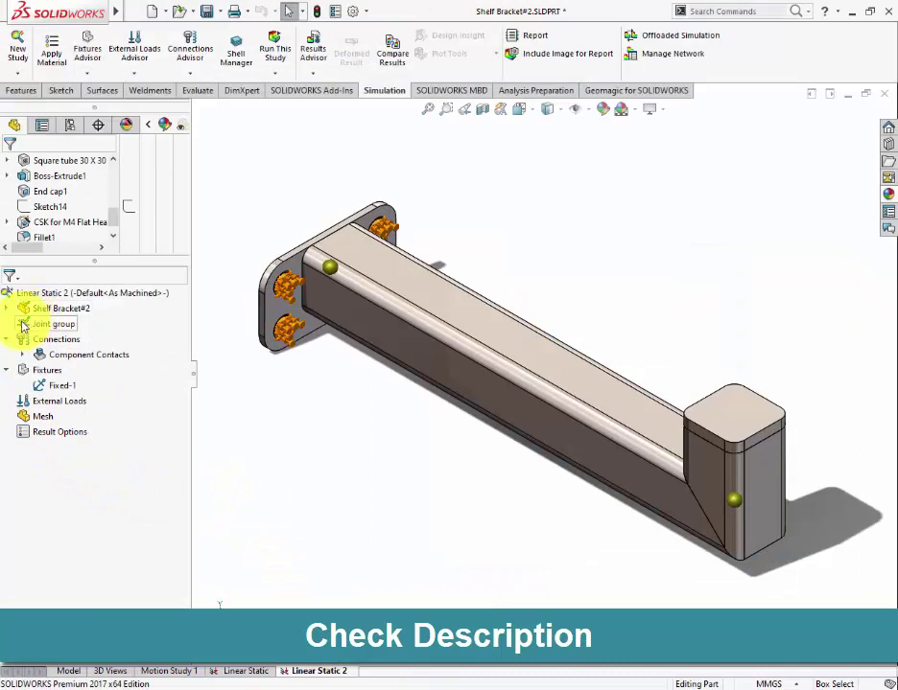
pyautogui.click(7, 308)
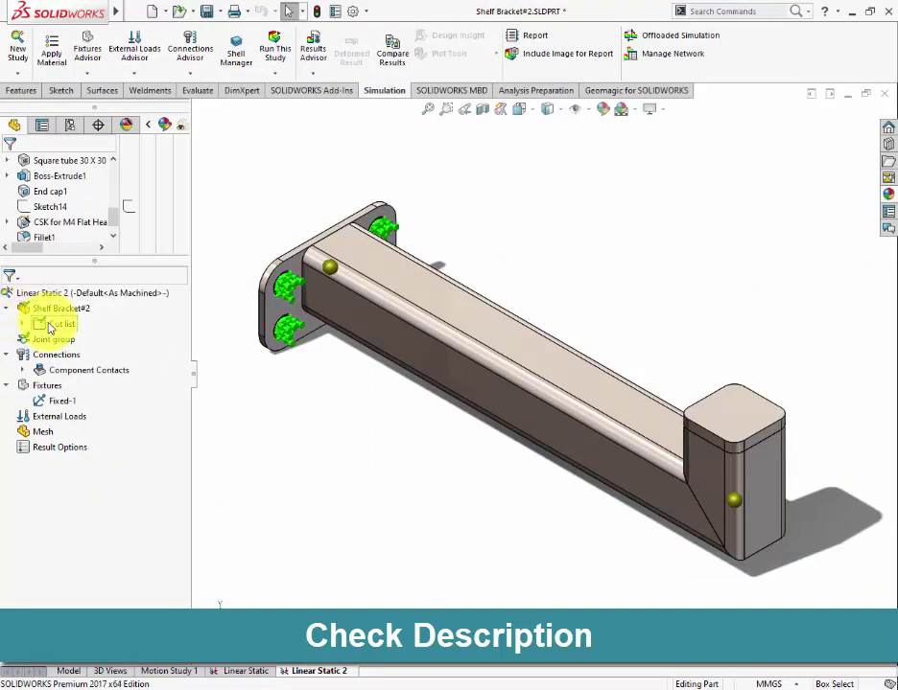
pyautogui.click(24, 324)
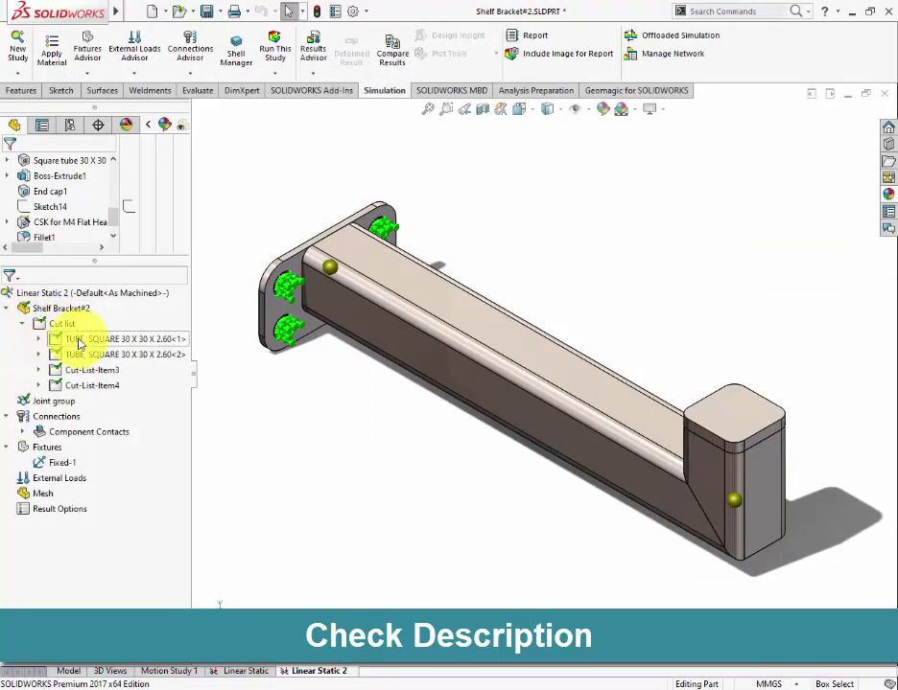
pyautogui.click(39, 340)
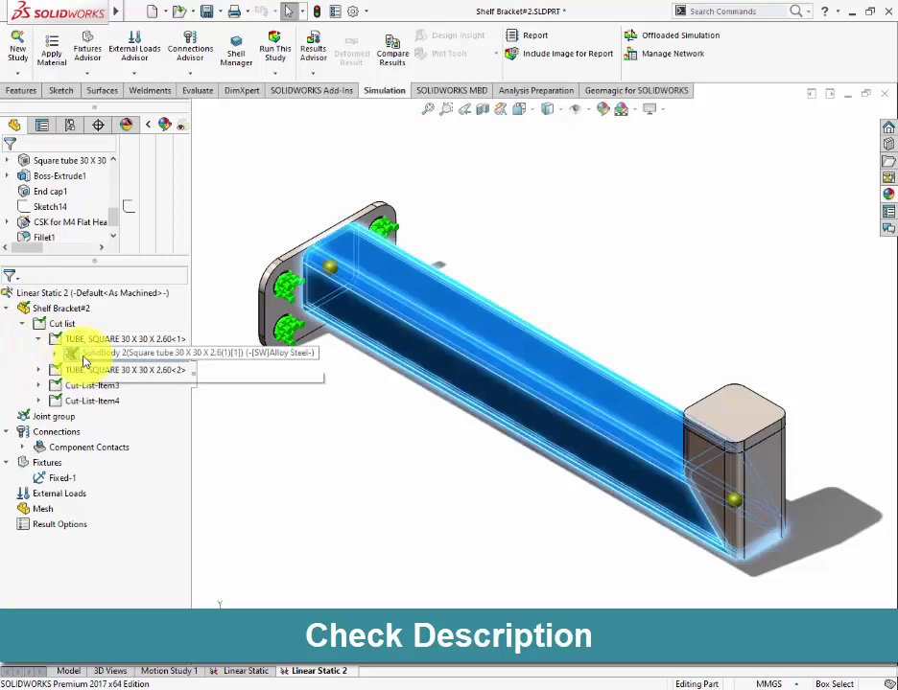
pyautogui.rightClick(84, 361)
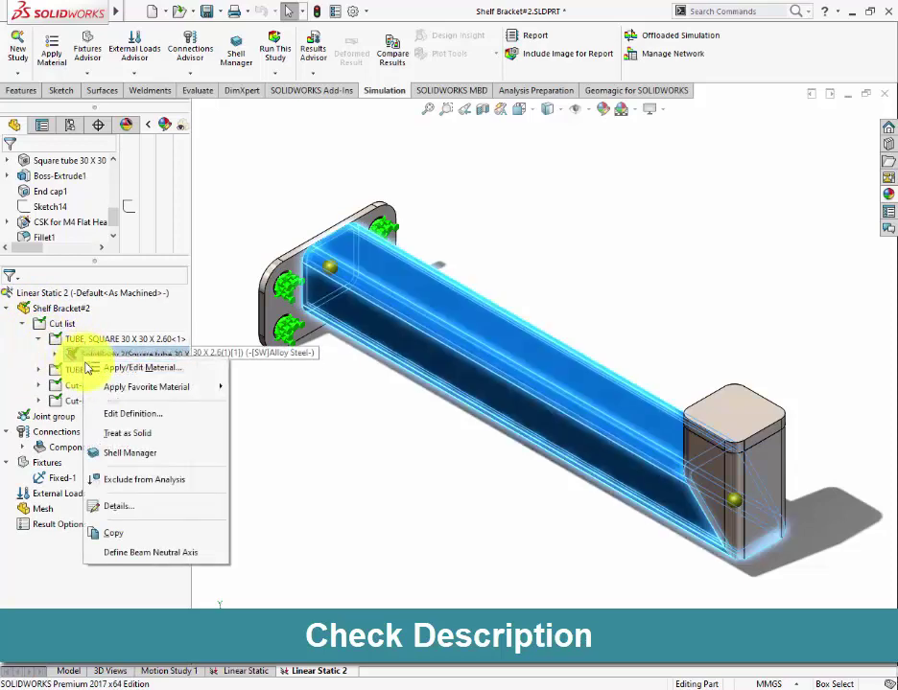
pyautogui.click(125, 433)
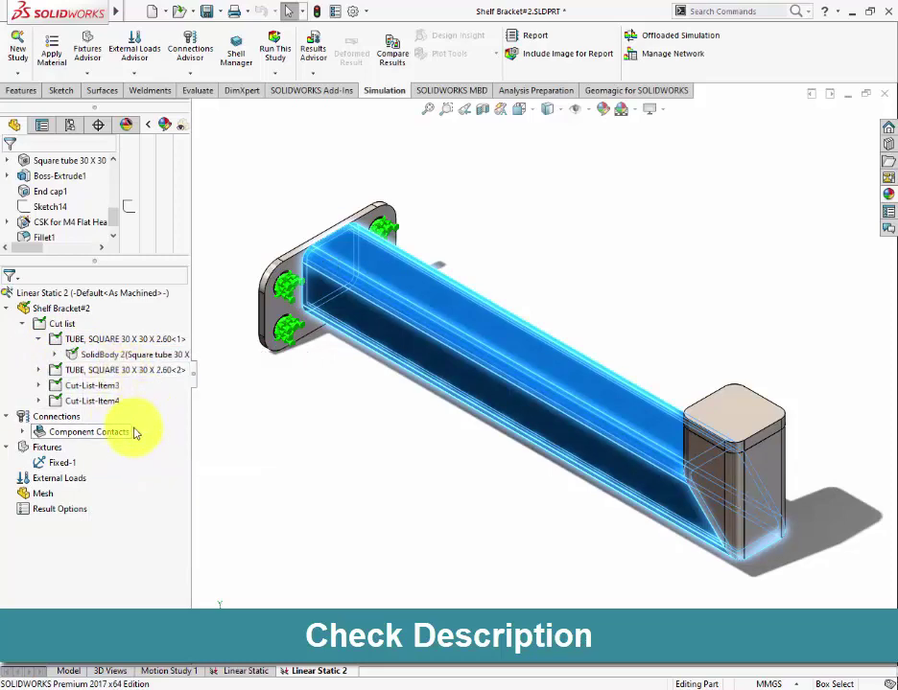
pyautogui.click(129, 466)
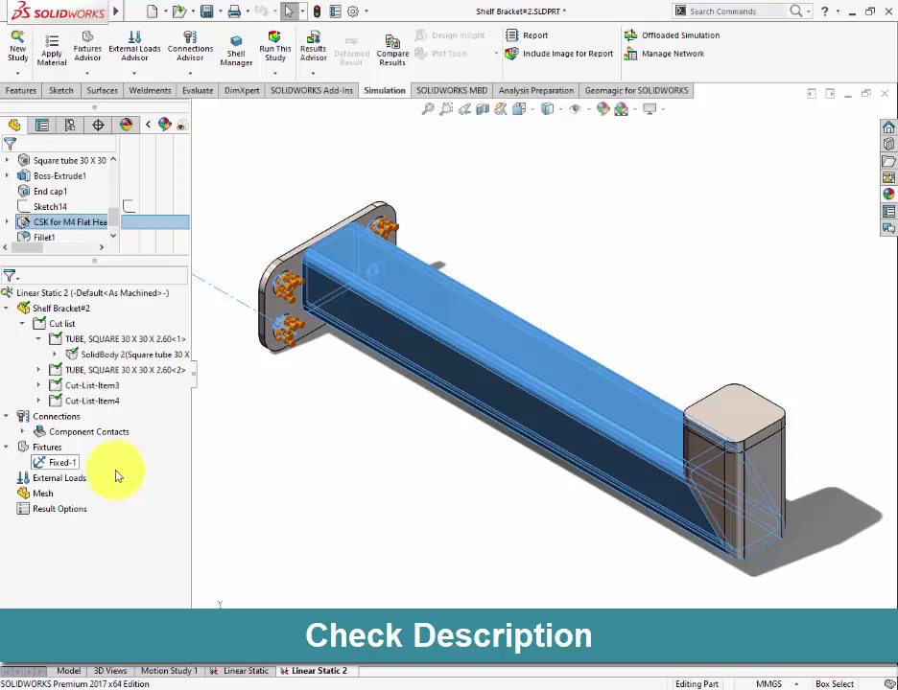
pyautogui.click(367, 601)
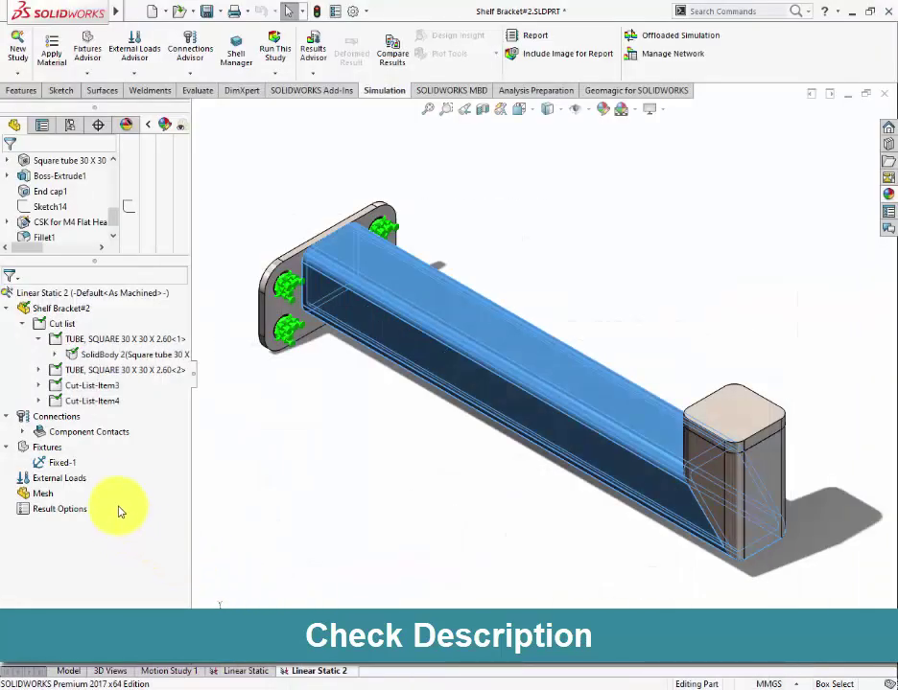
# Start a new Distributed Mass load from the External Loads menu of Linear Static 2
pyautogui.rightClick(38, 455)
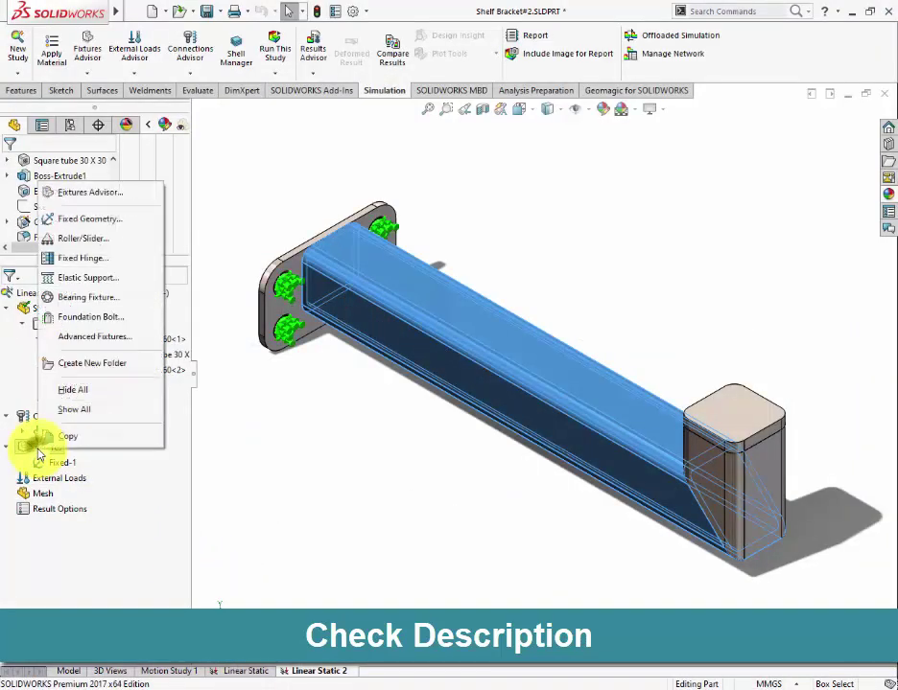
pyautogui.rightClick(38, 477)
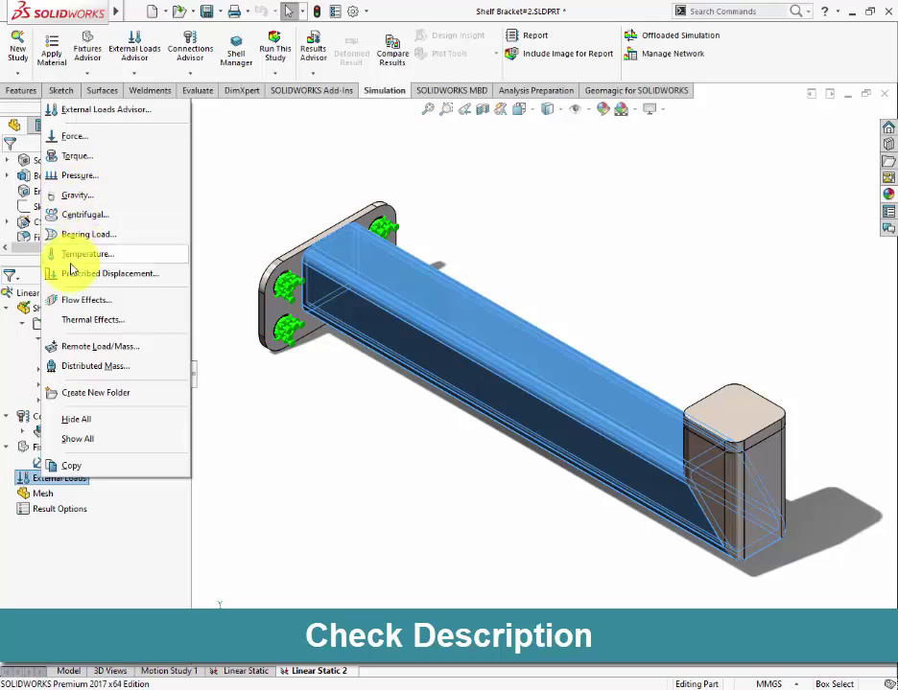
pyautogui.click(99, 370)
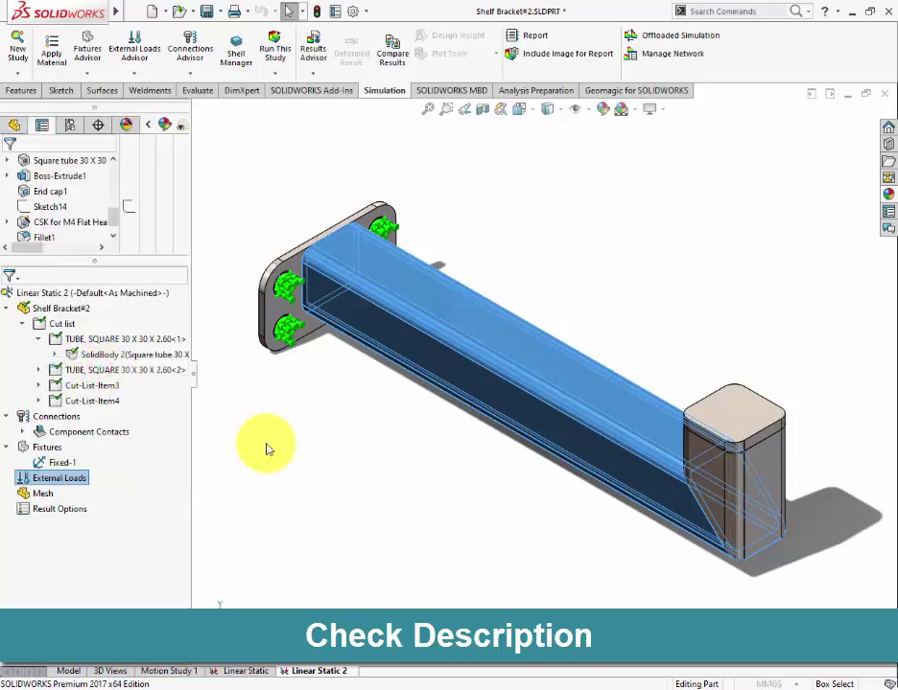
# Apply a 20 kg total distributed mass to the square tube's top face
pyautogui.click(442, 310)
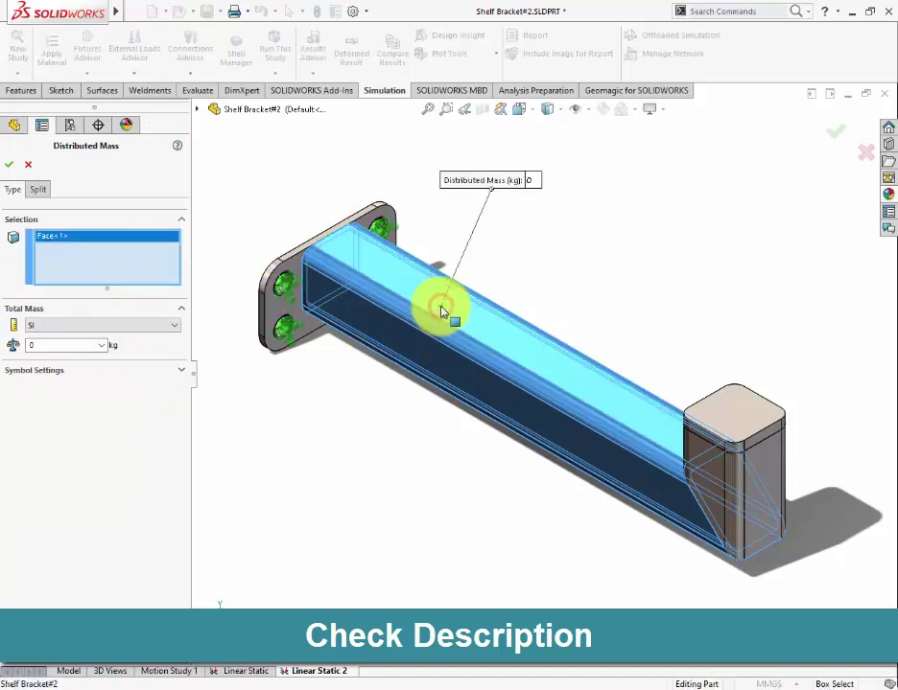
pyautogui.doubleClick(70, 346)
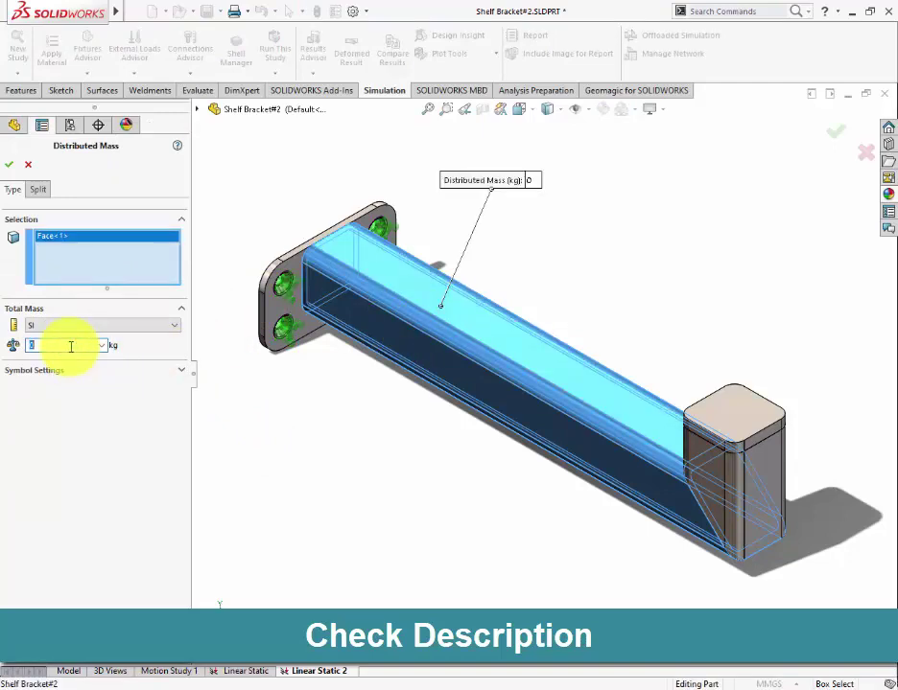
pyautogui.write('0')
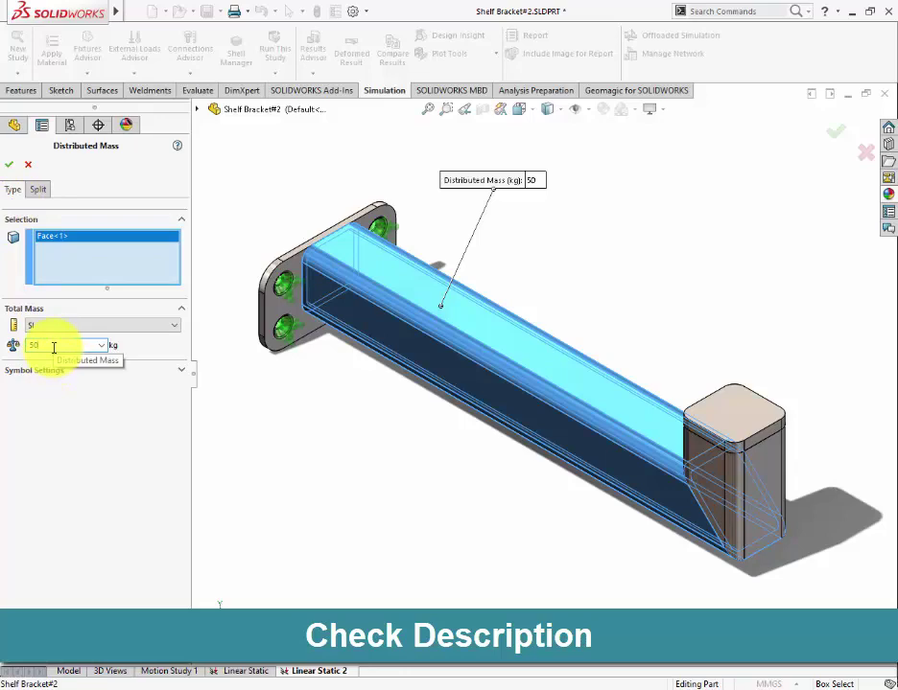
pyautogui.doubleClick(54, 347)
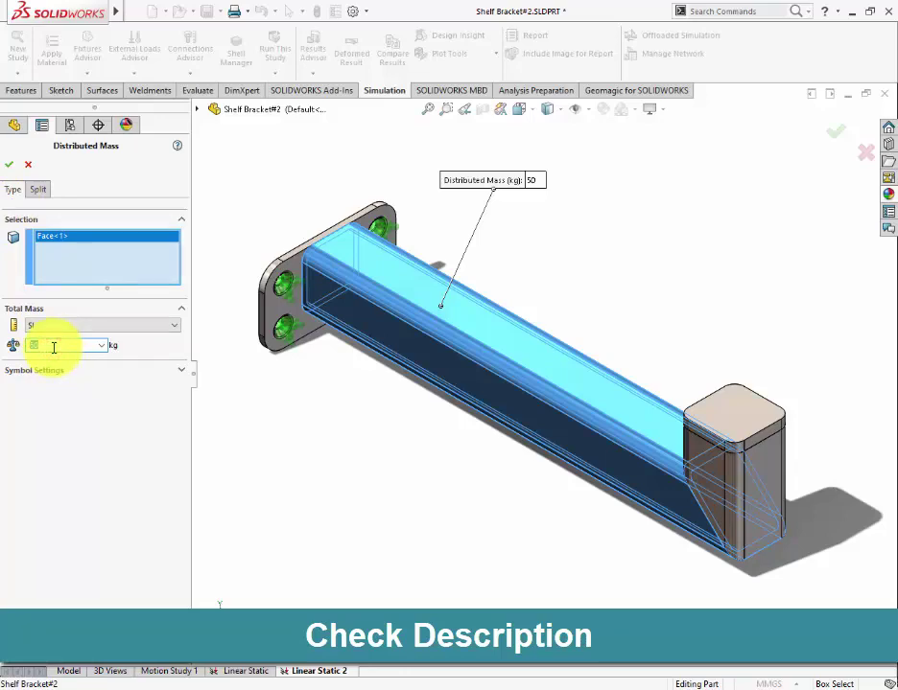
pyautogui.write('20')
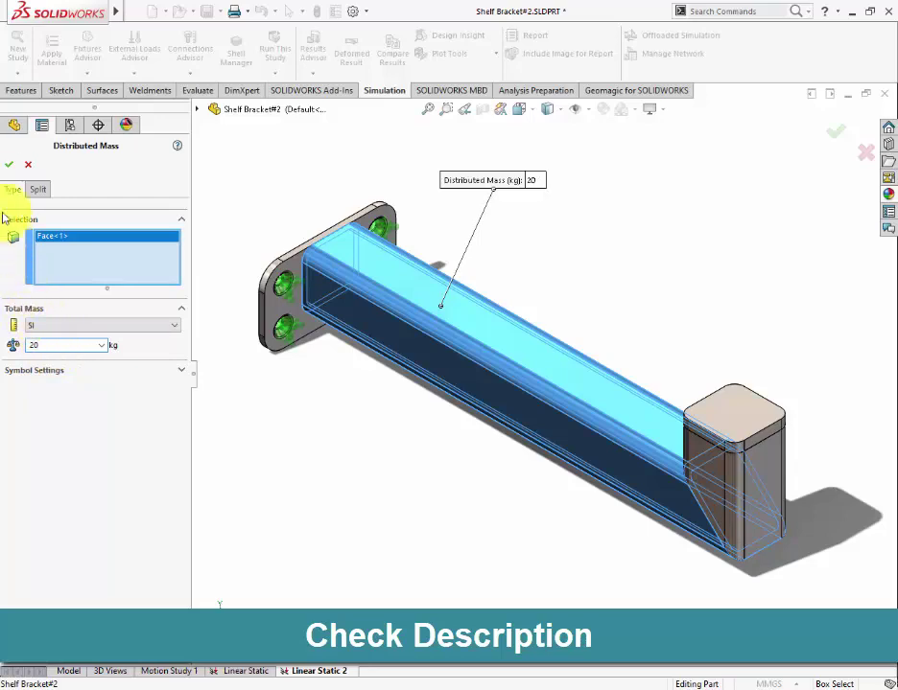
pyautogui.click(8, 165)
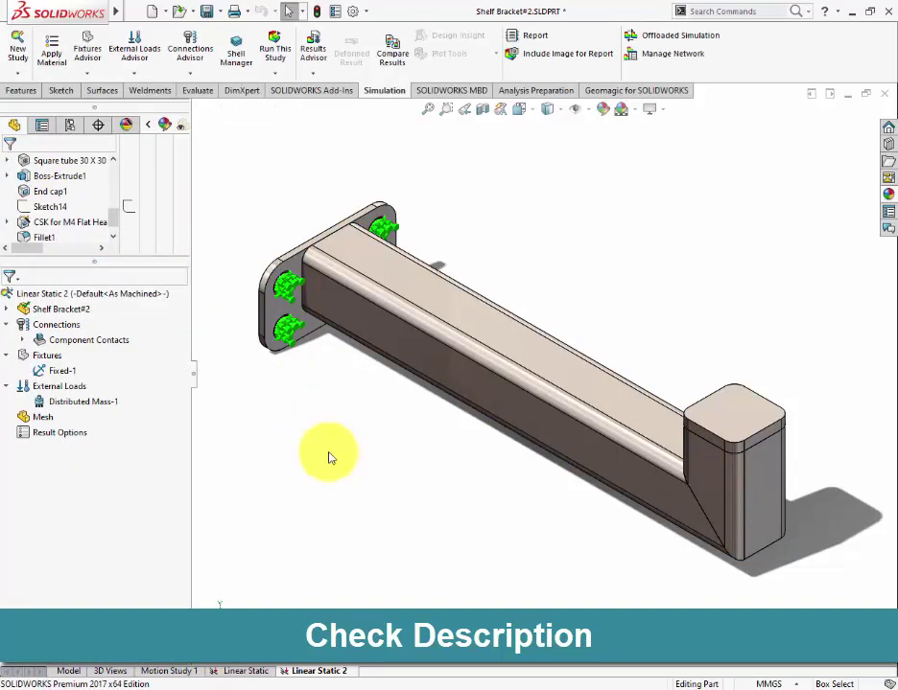
# Add a 9.81 m/s^2 gravity load normal to the Top Plane, keeping the defaults
pyautogui.rightClick(80, 387)
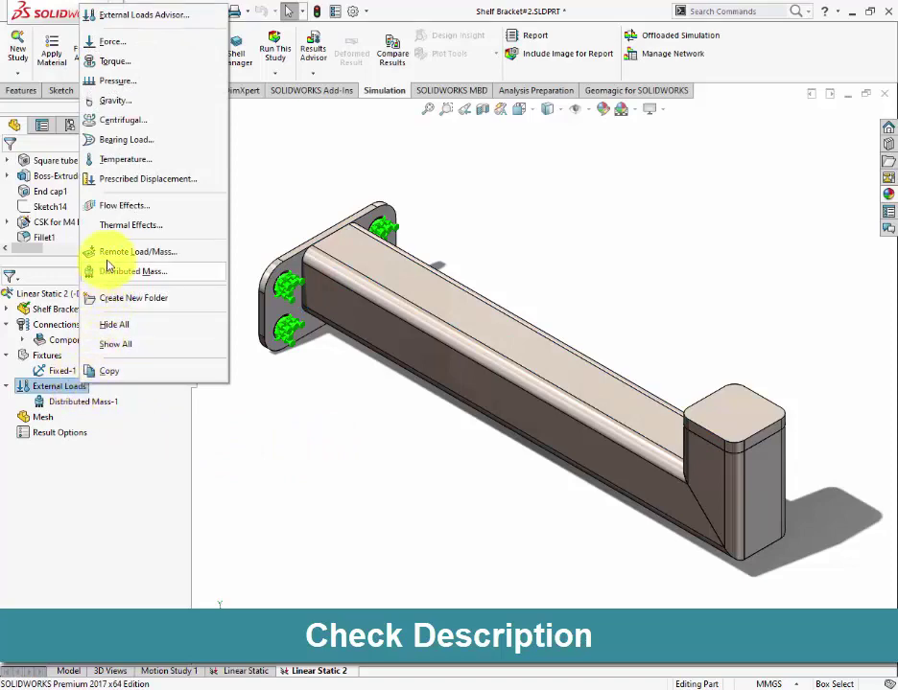
pyautogui.click(115, 100)
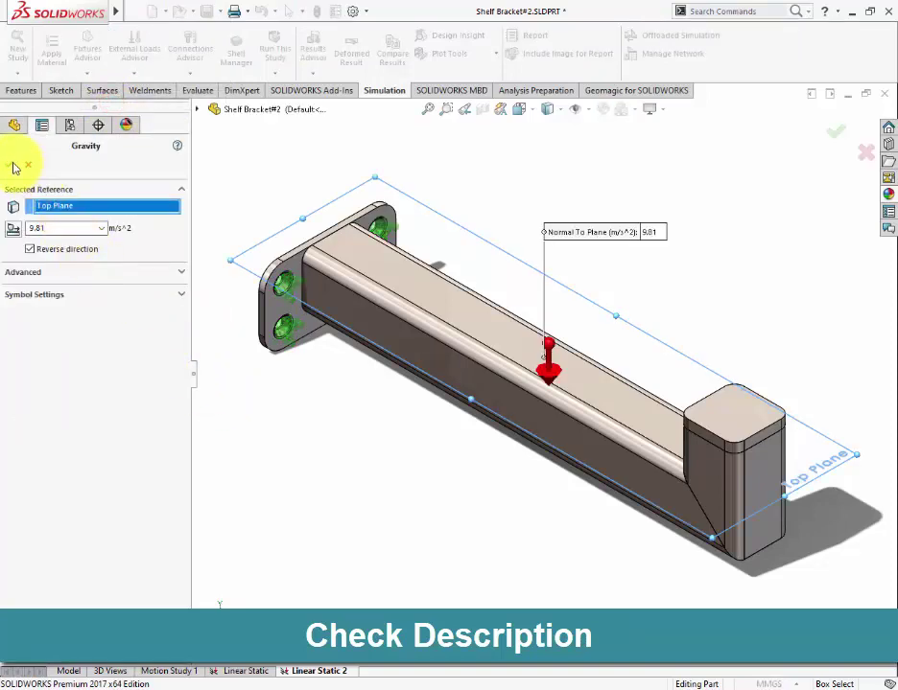
pyautogui.click(12, 161)
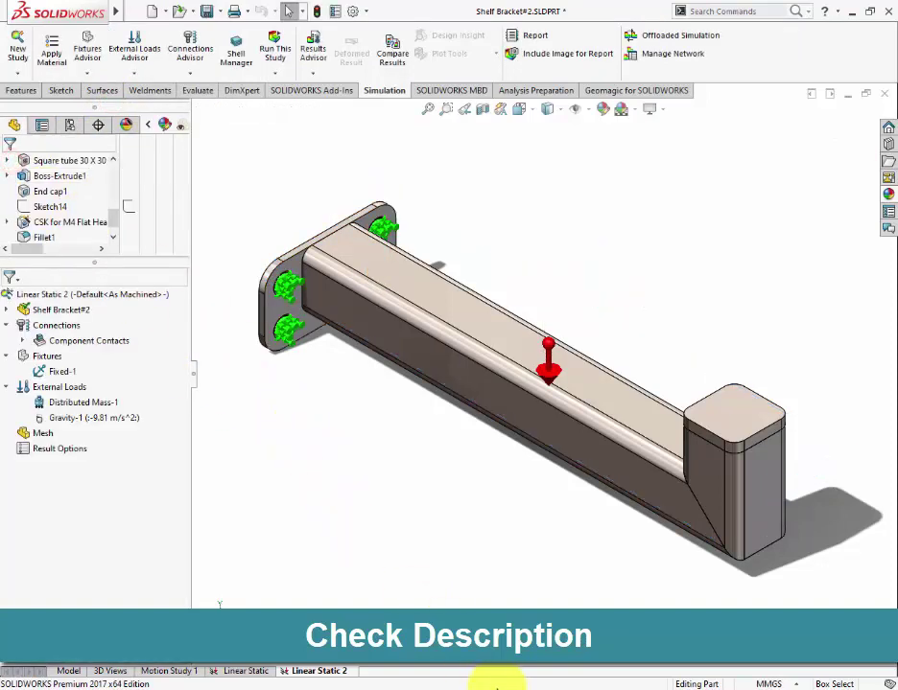
# Browse PowerPoint slides 8 and 9 on creating the mesh, then return to SOLIDWORKS
pyautogui.scroll(-1, 444, 593)
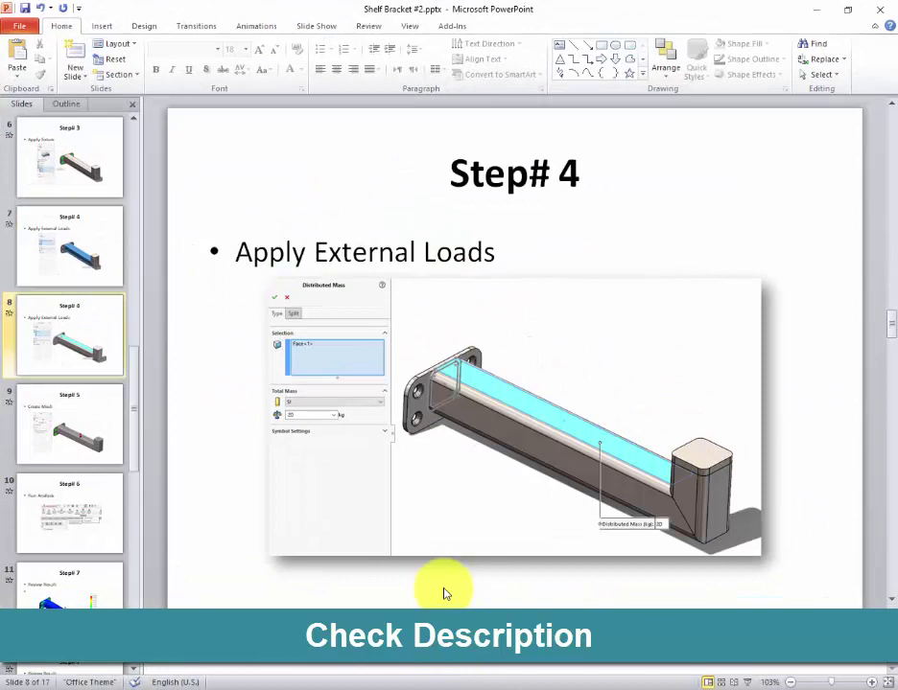
pyautogui.scroll(-1, 444, 594)
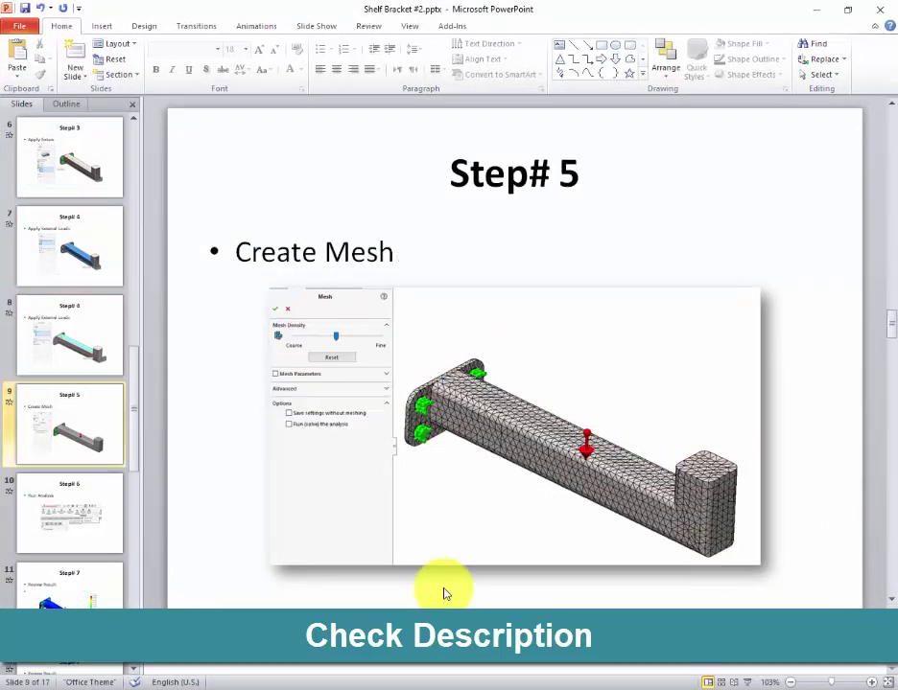
pyautogui.scroll(1, 444, 594)
pyautogui.scroll(-1, 444, 593)
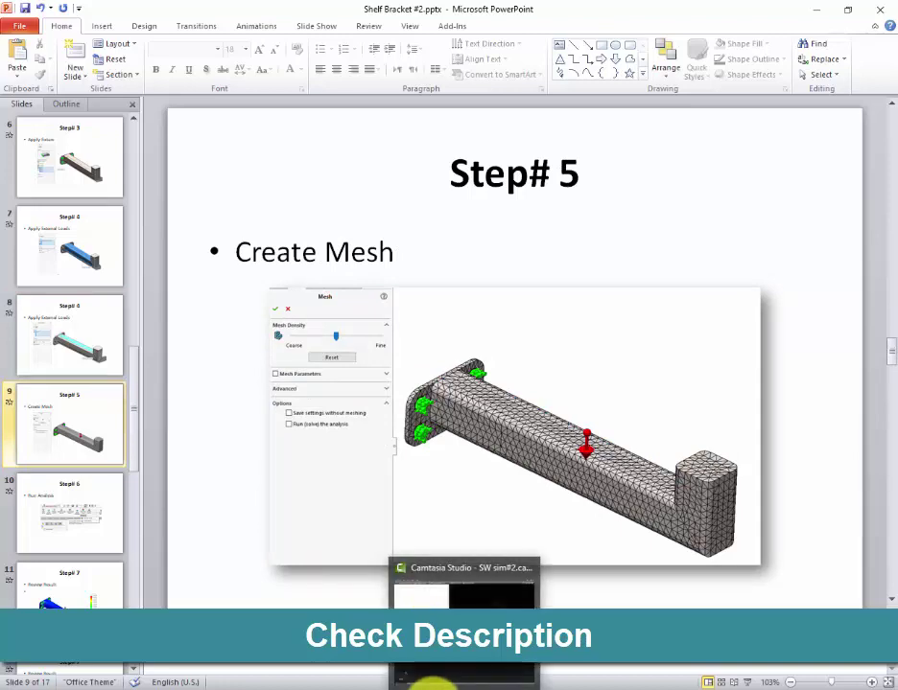
pyautogui.click(426, 681)
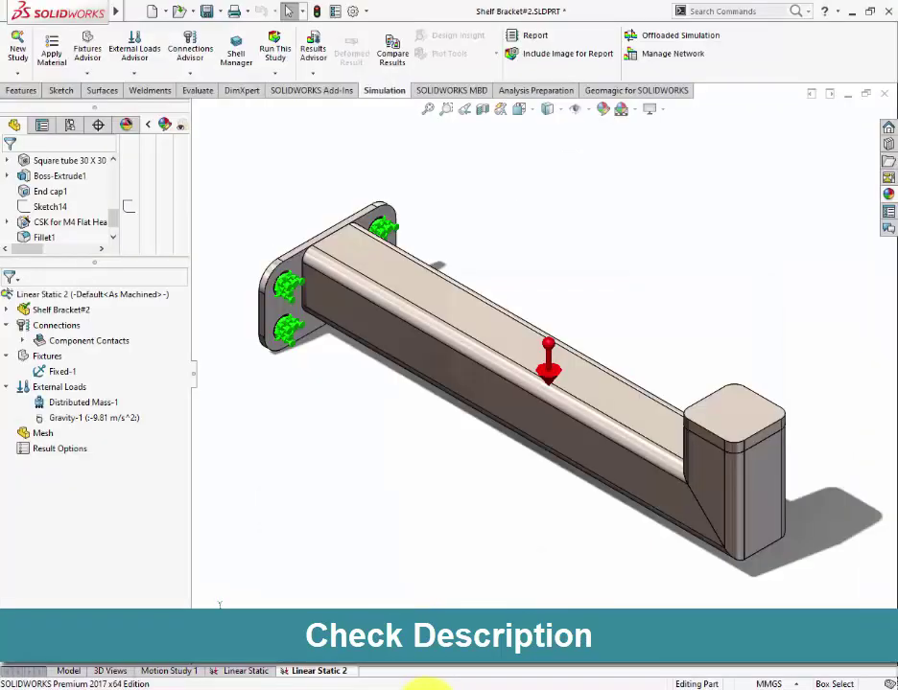
# Create a solid mesh for Linear Static 2 at the current mesh density
pyautogui.rightClick(39, 432)
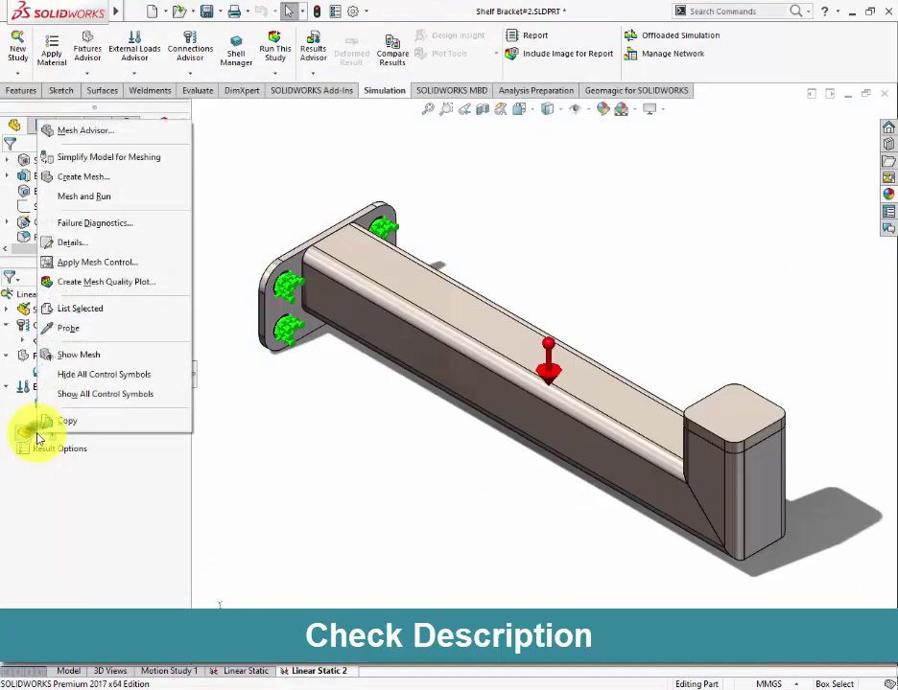
pyautogui.click(68, 179)
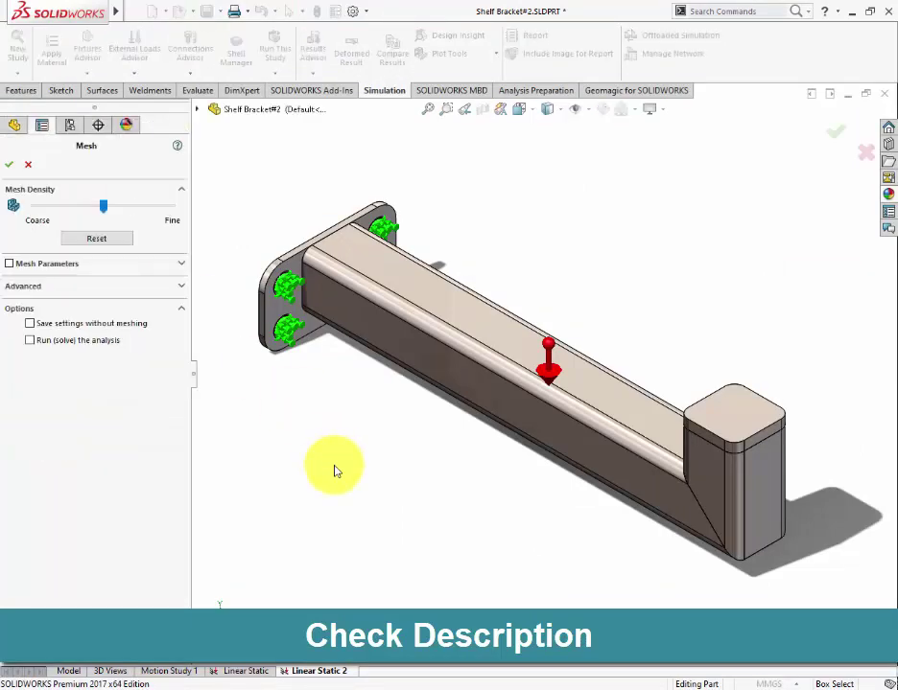
pyautogui.click(9, 164)
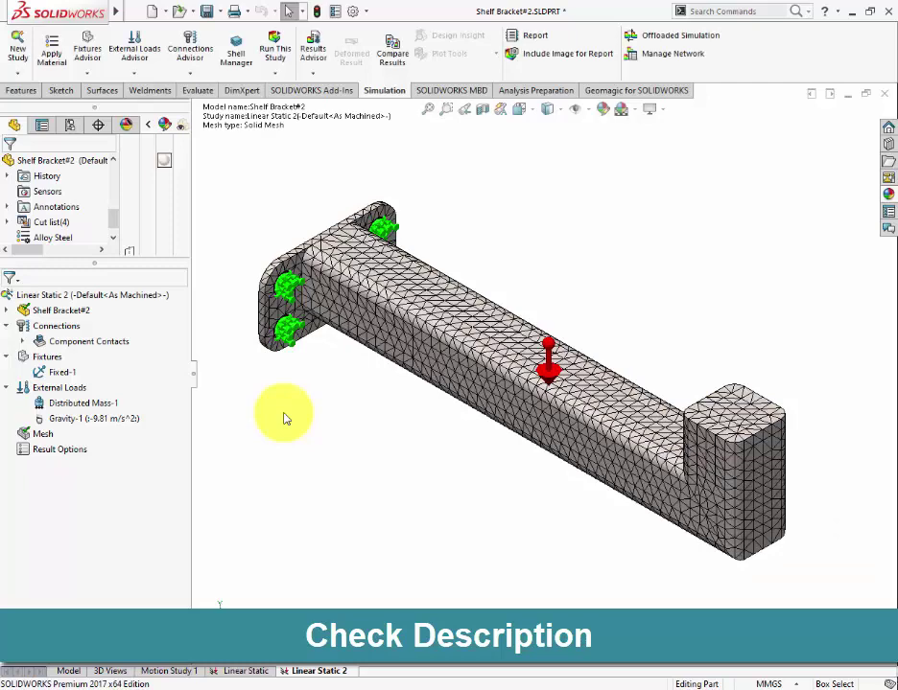
# Check the Step# 6 Run Analysis slide in PowerPoint, then return to the meshed bracket
pyautogui.click(499, 687)
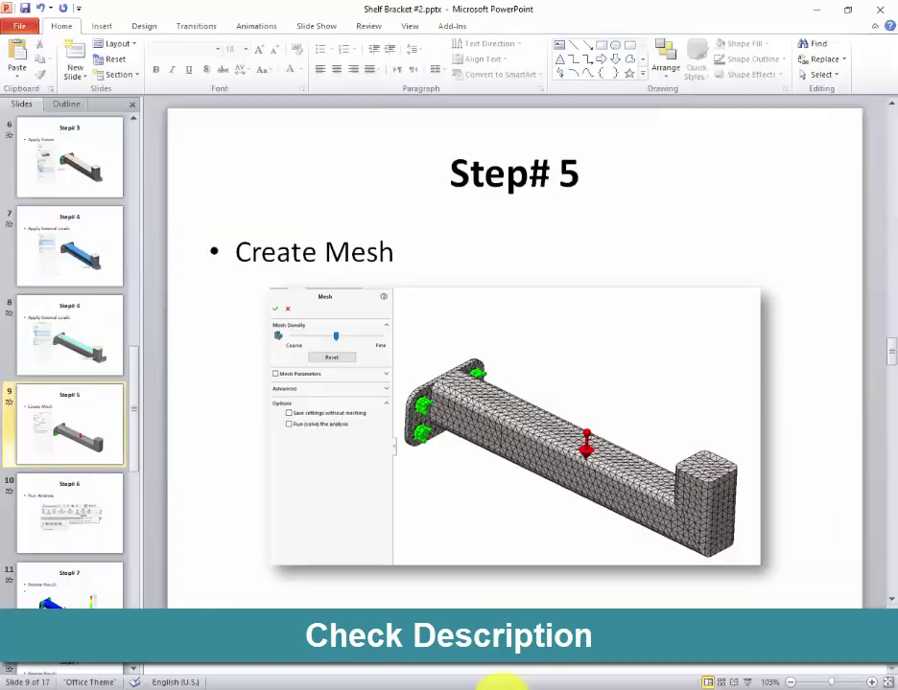
pyautogui.scroll(-1, 431, 595)
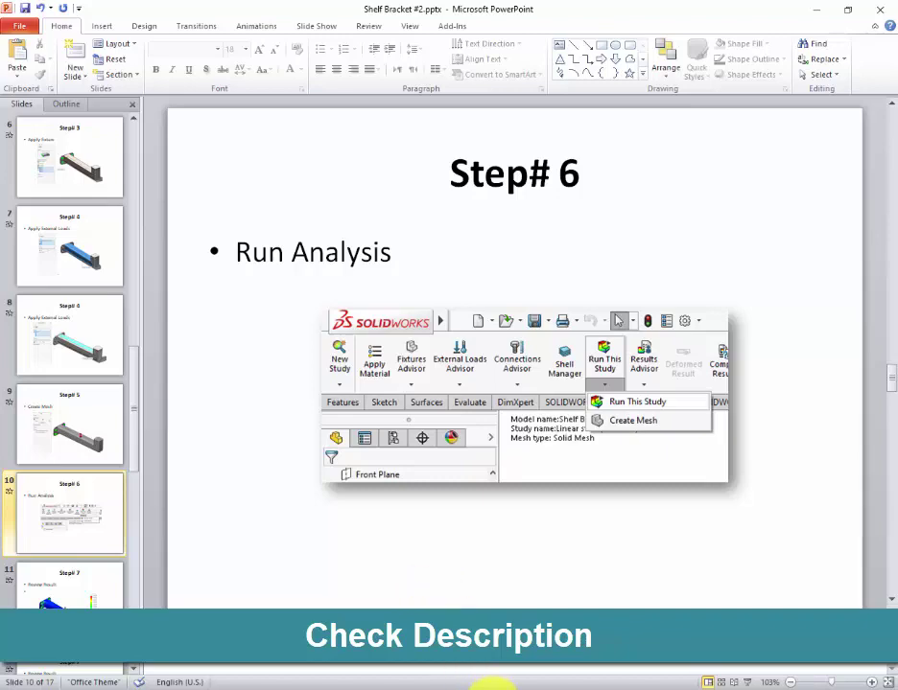
pyautogui.click(493, 685)
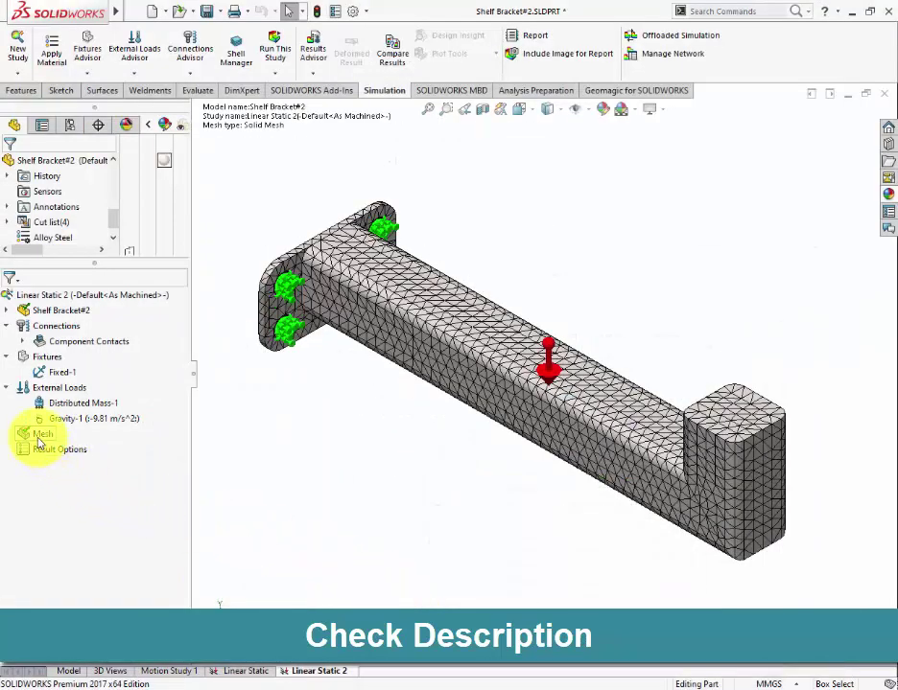
# Solve Linear Static 2, dismissing the 'Database not found' warning and running the study again
pyautogui.click(43, 403)
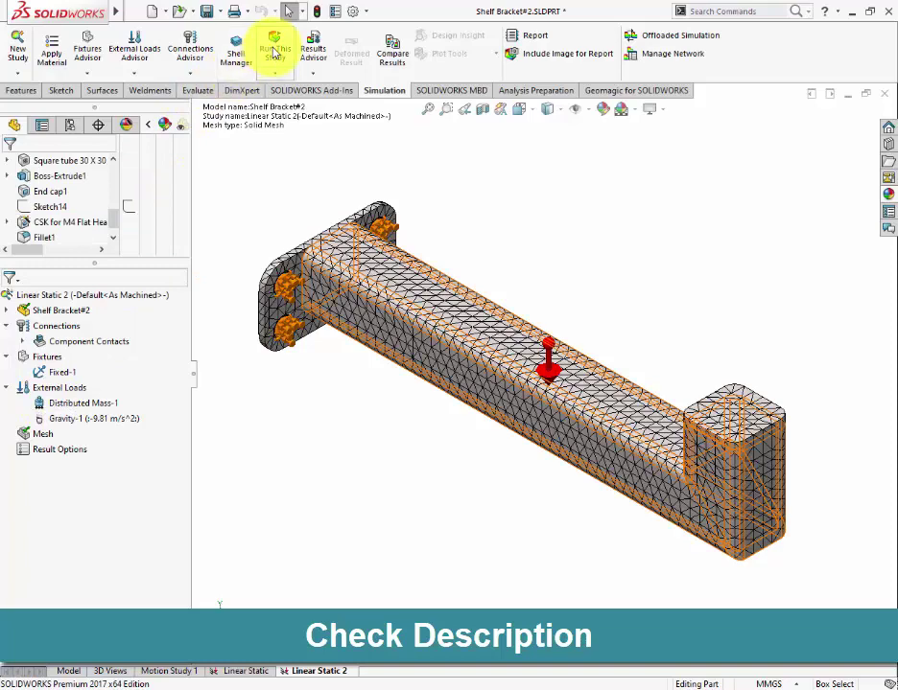
pyautogui.click(274, 48)
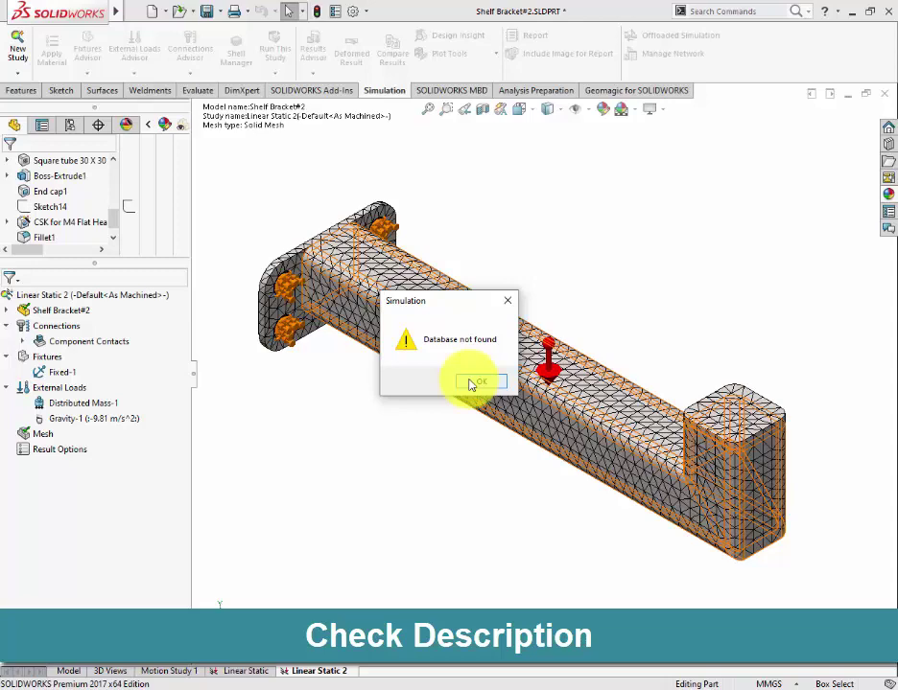
pyautogui.click(472, 384)
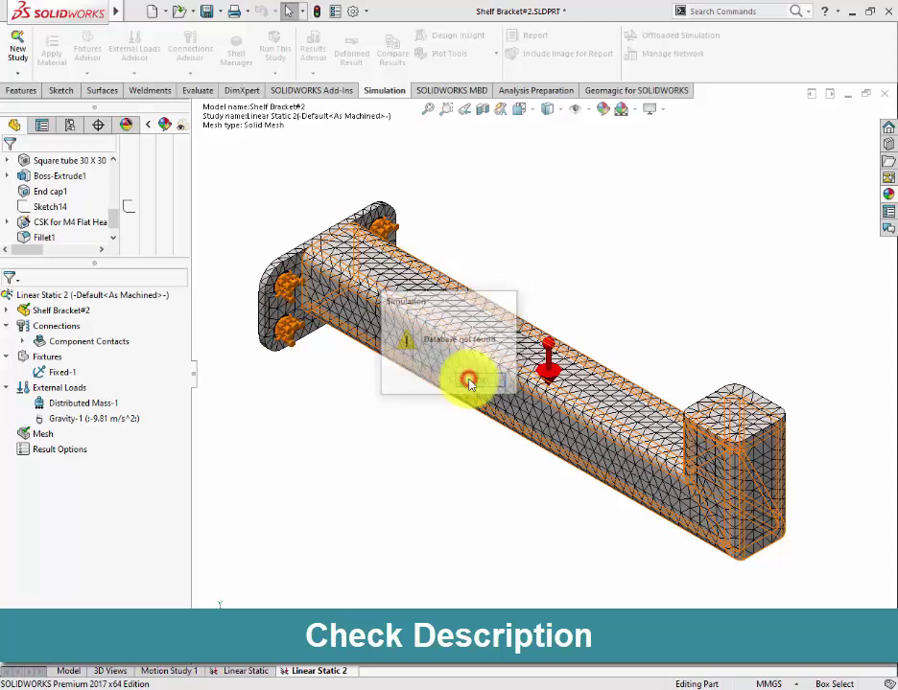
pyautogui.click(390, 444)
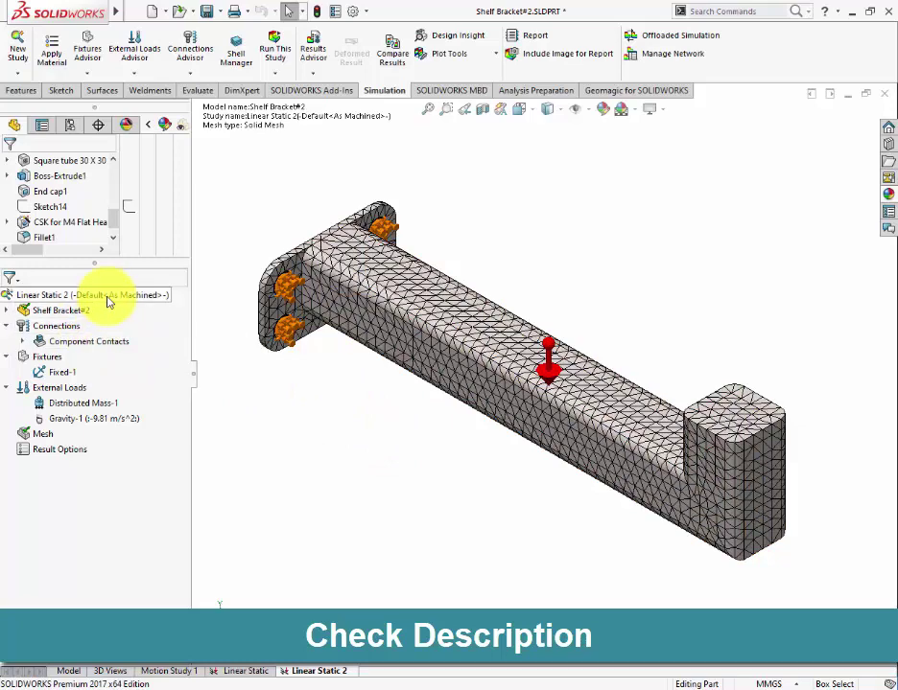
pyautogui.rightClick(109, 300)
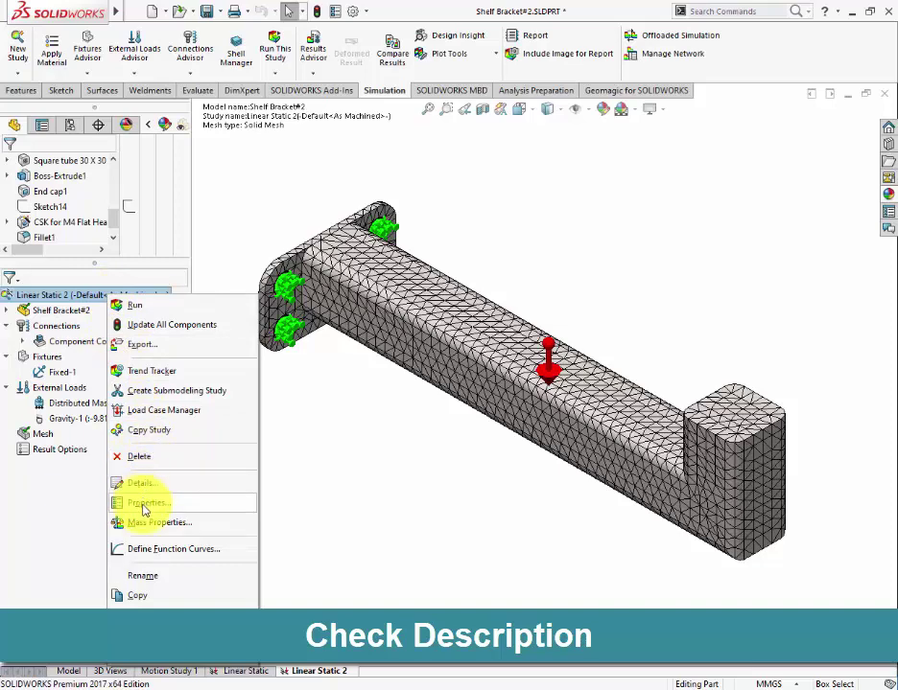
pyautogui.click(131, 305)
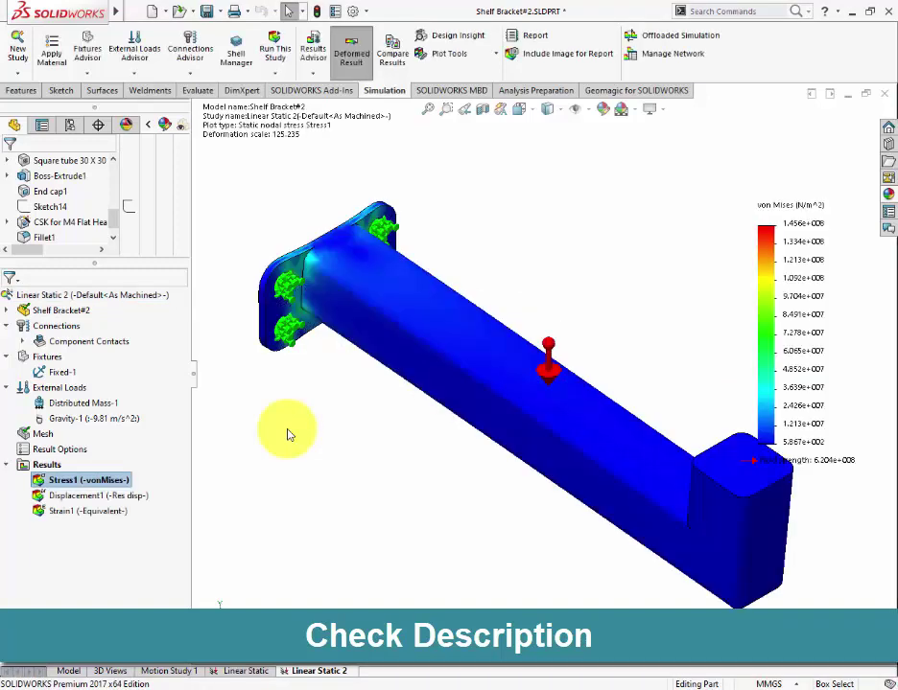
# View the Displacement1 and Strain1 plots, return to Stress1, then bring PowerPoint forward
pyautogui.doubleClick(109, 496)
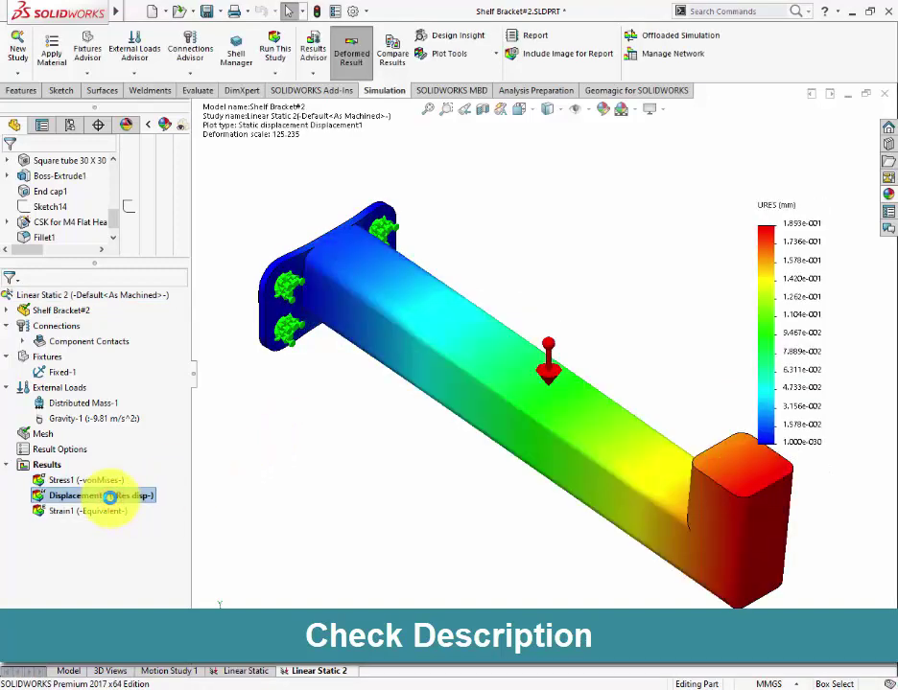
pyautogui.doubleClick(98, 513)
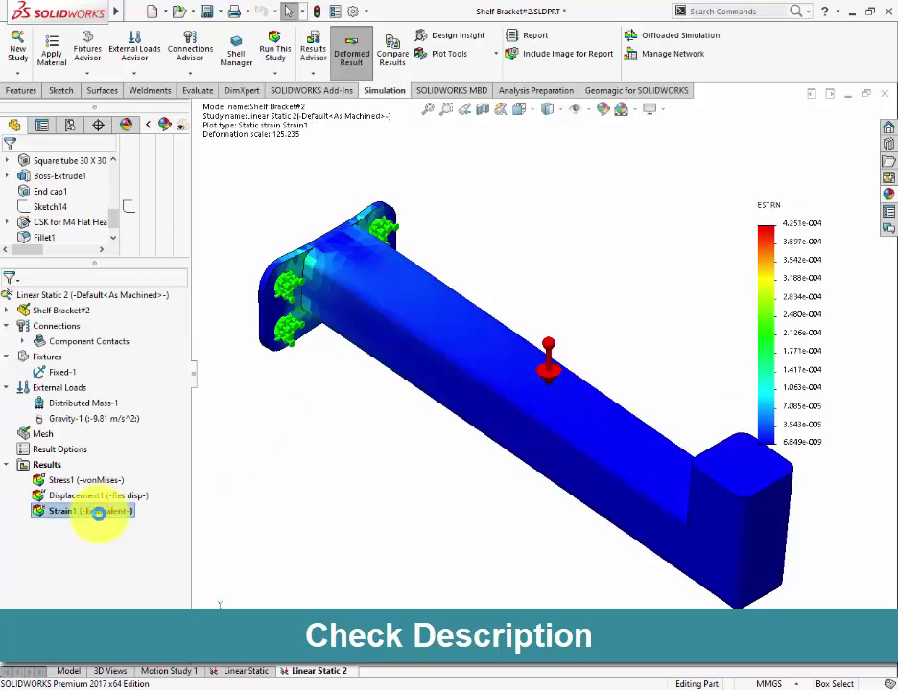
pyautogui.doubleClick(68, 479)
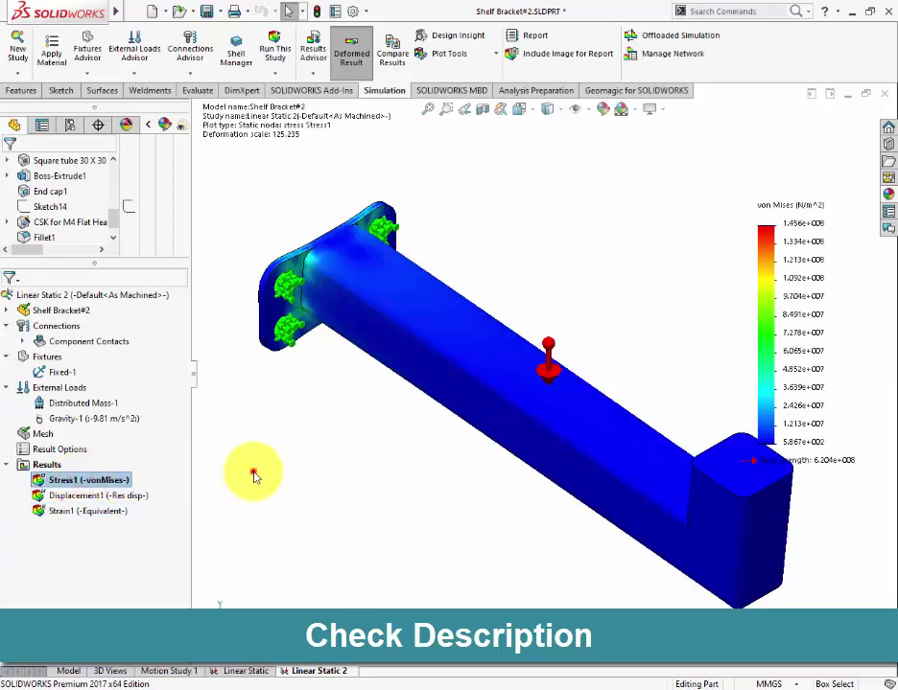
pyautogui.click(500, 683)
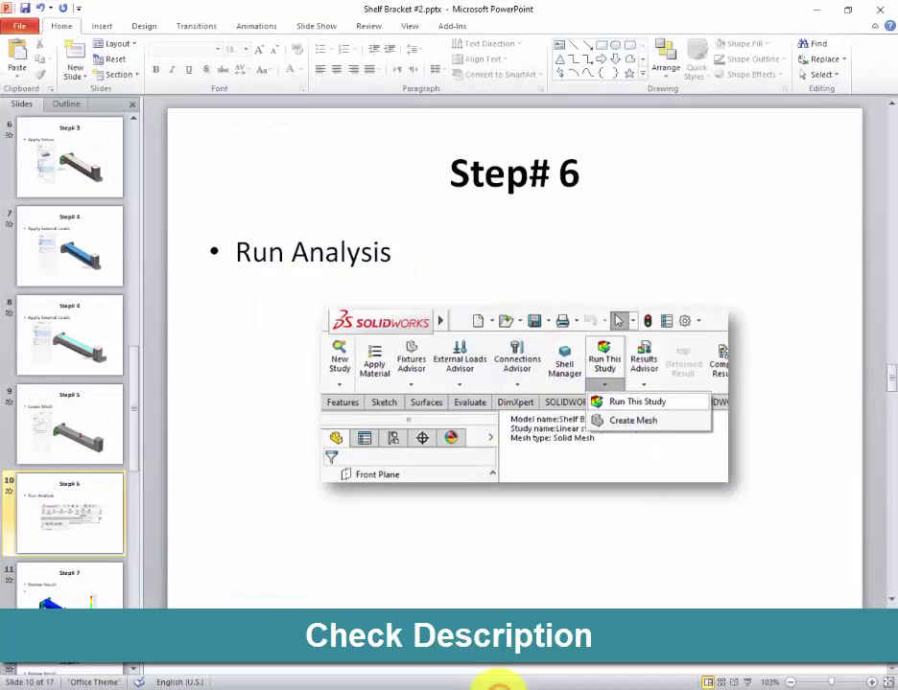
# Read the Step# 7 Review Result and Step# 8 Check Minimum F.O.S slides, then return to SOLIDWORKS
pyautogui.scroll(-1, 471, 522)
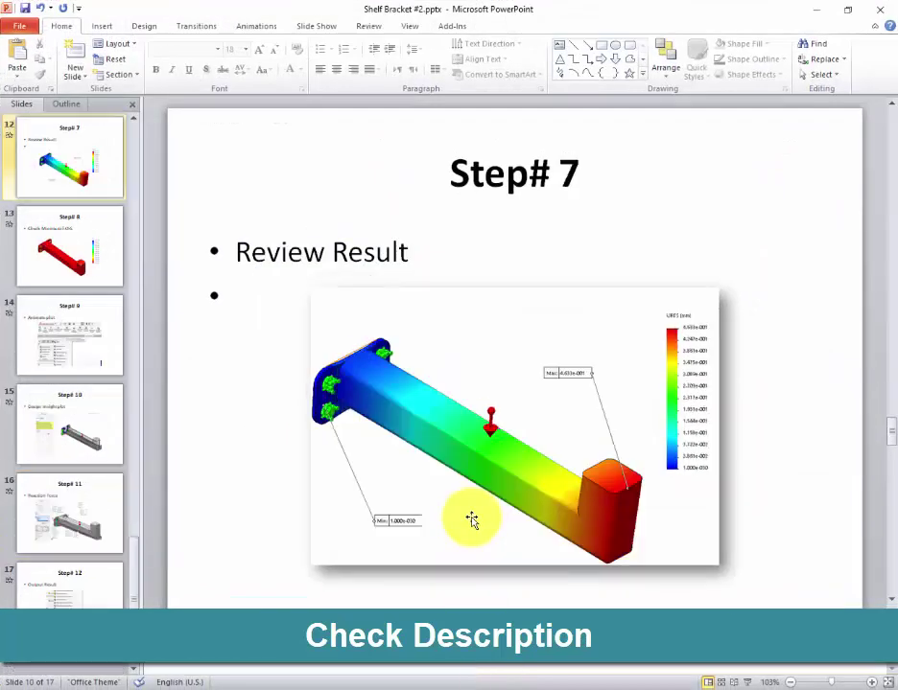
pyautogui.scroll(1, 471, 521)
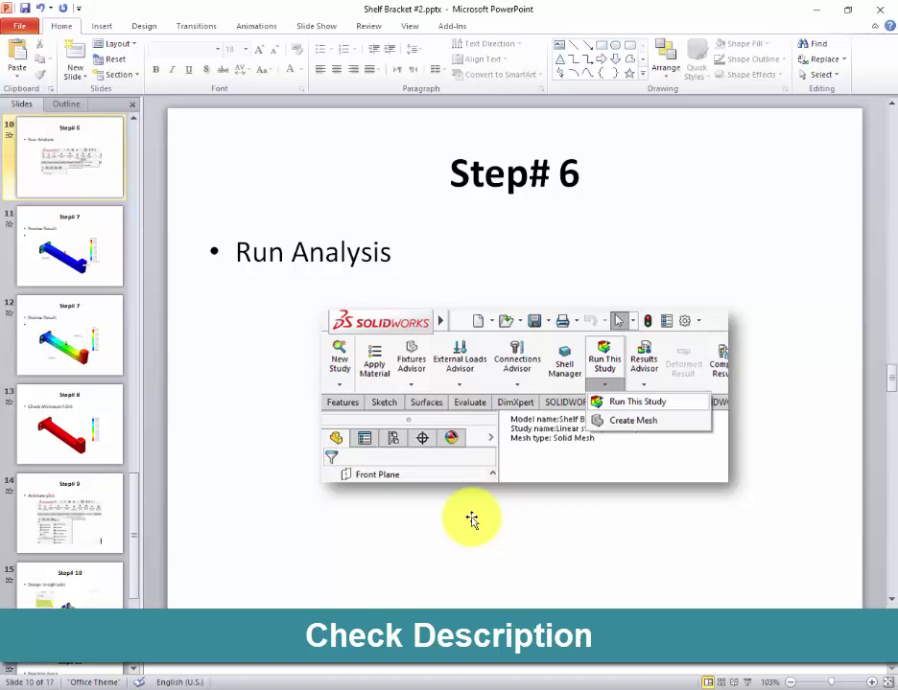
pyautogui.scroll(-3, 472, 519)
pyautogui.scroll(-3, 471, 520)
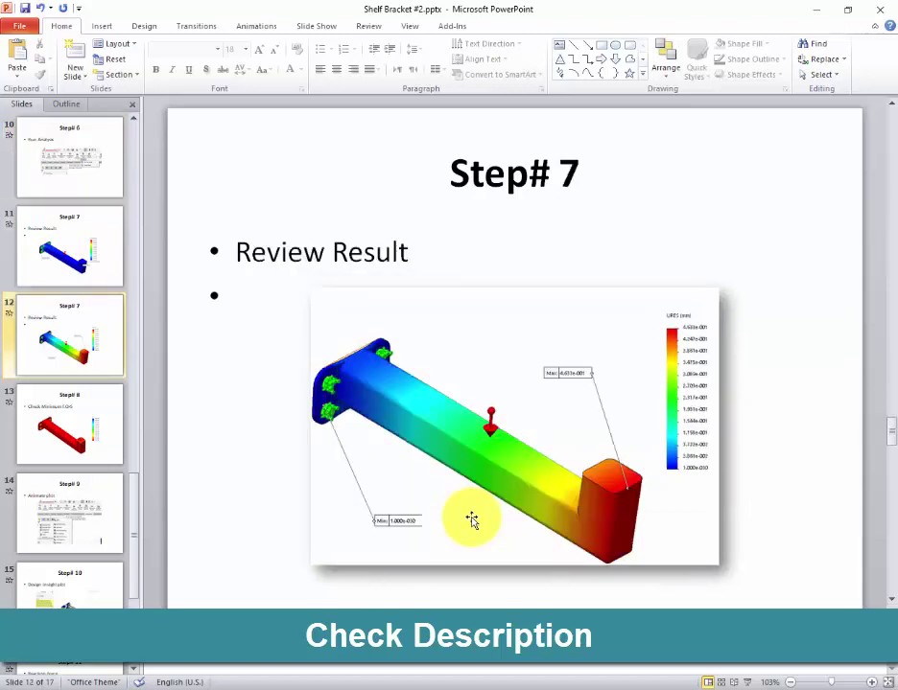
pyautogui.scroll(-3, 471, 519)
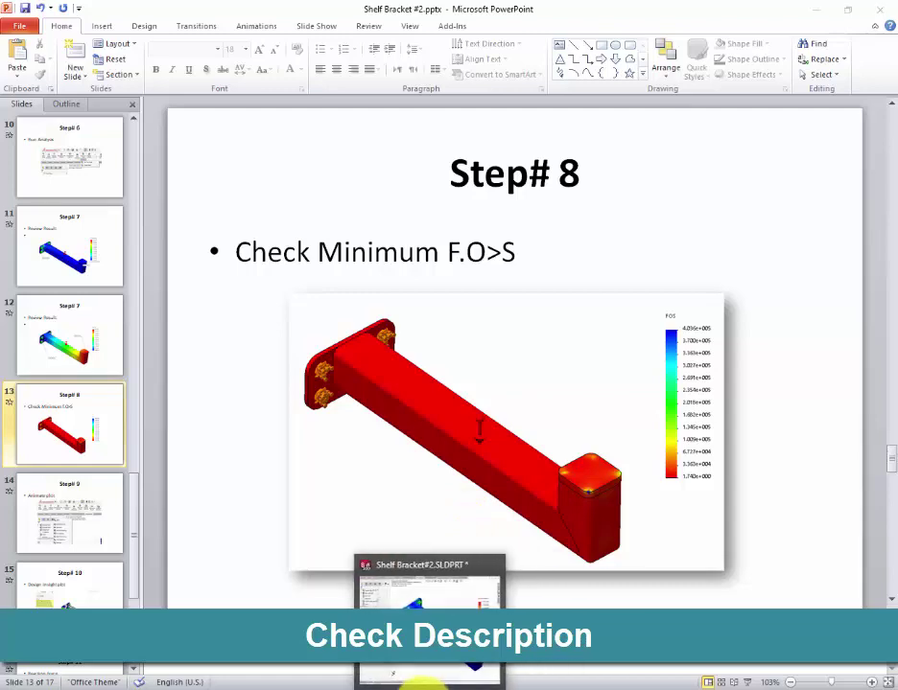
pyautogui.click(421, 681)
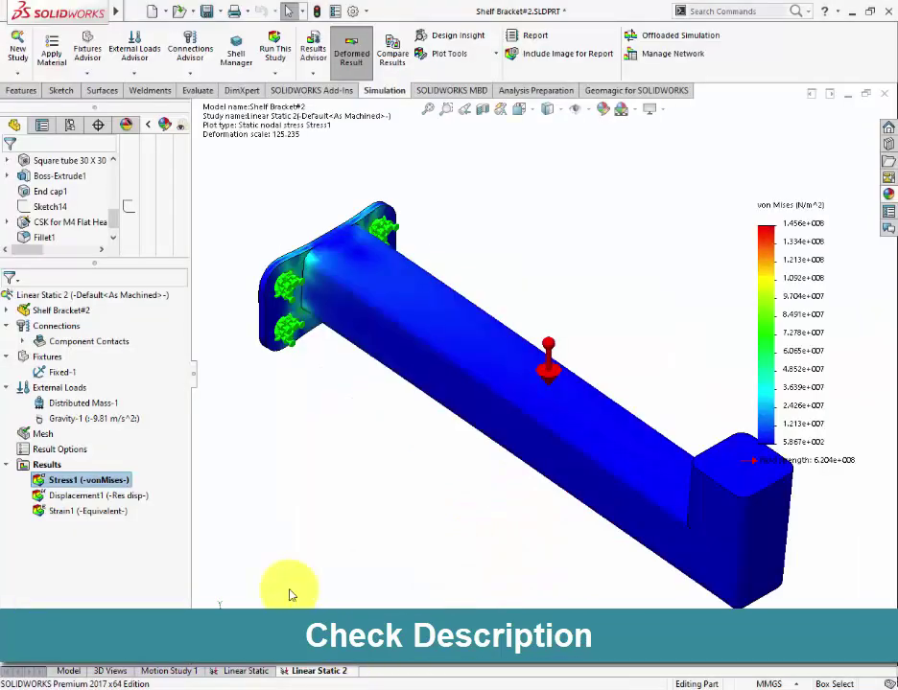
# Define a Factor of Safety plot with default settings, showing a 4.3 minimum FOS
pyautogui.rightClick(46, 465)
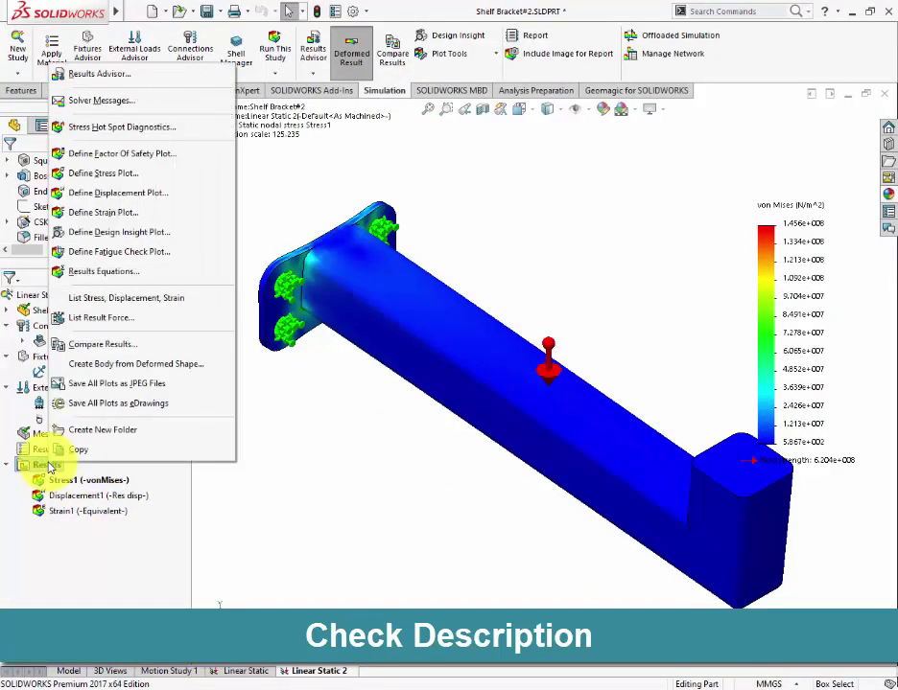
pyautogui.click(136, 155)
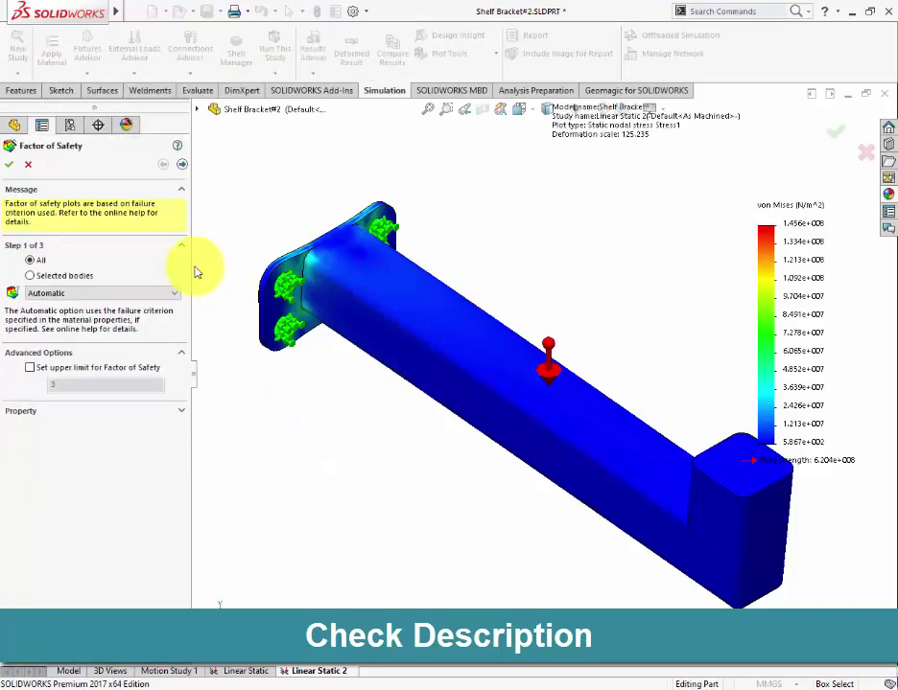
pyautogui.click(182, 167)
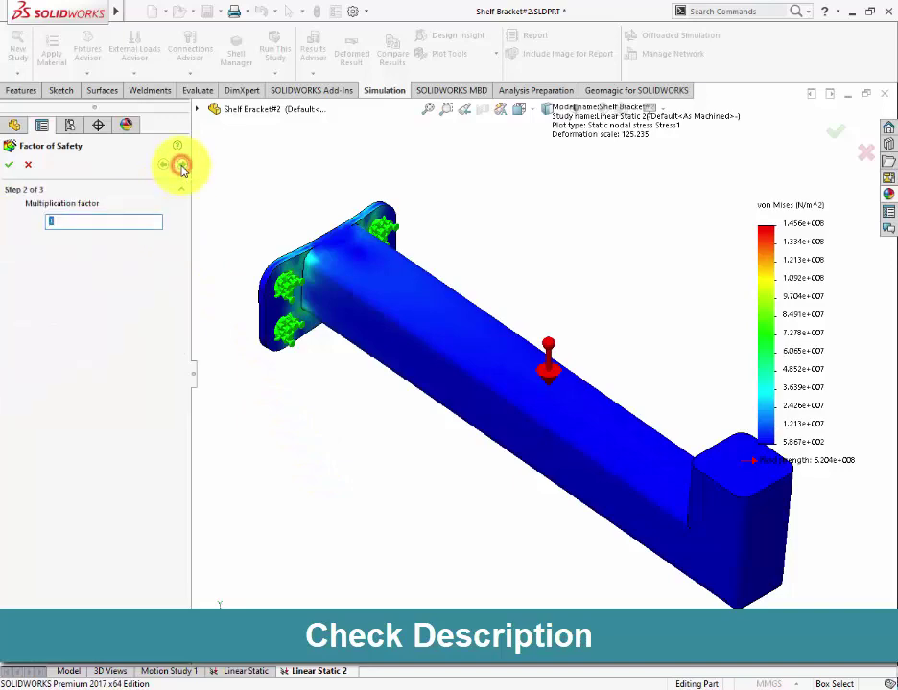
pyautogui.click(182, 168)
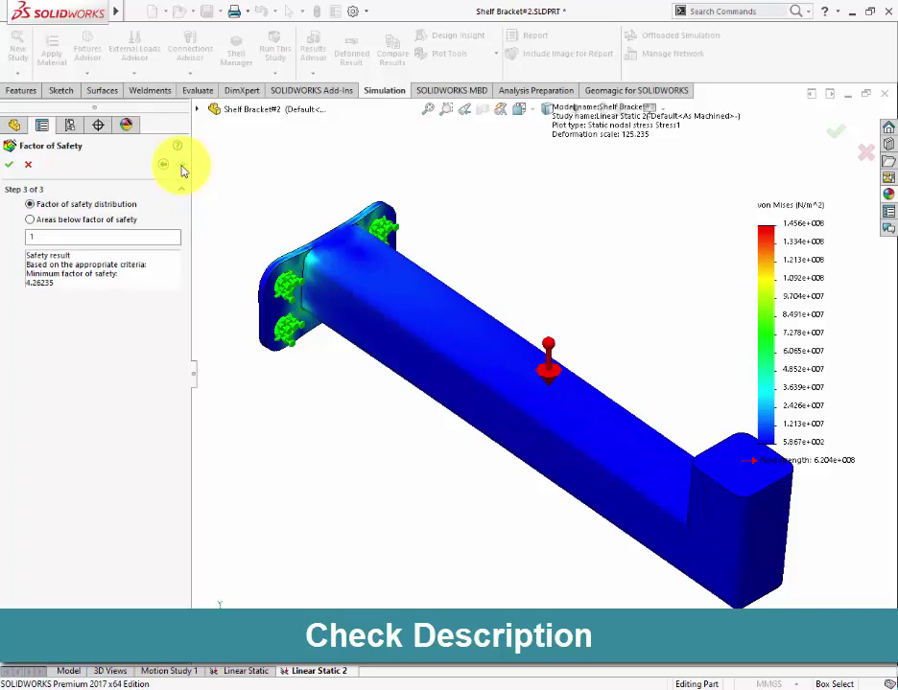
pyautogui.click(9, 171)
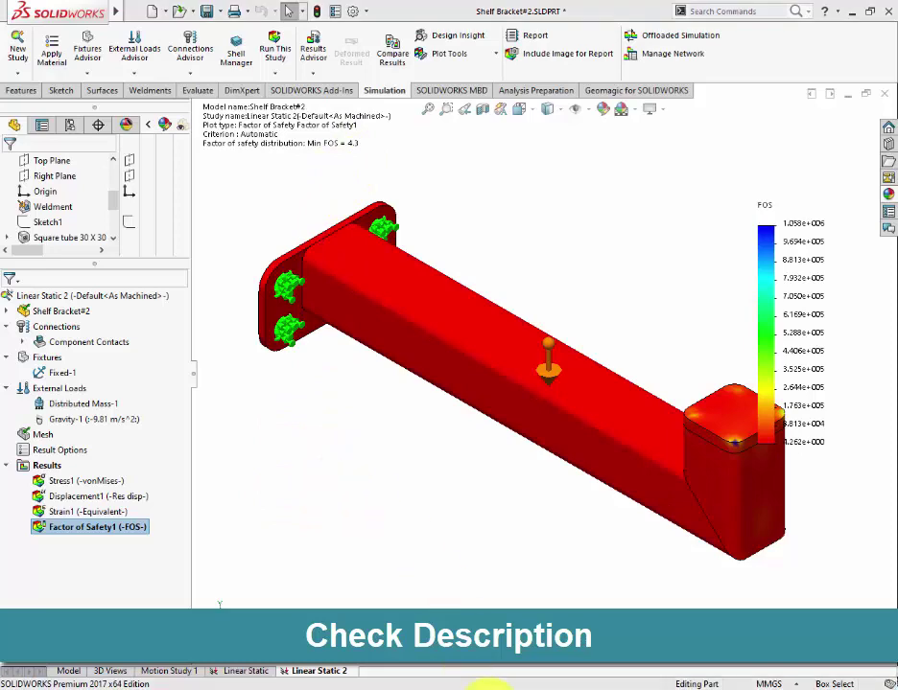
# Check the Step# 9 slide in PowerPoint, then return to the simulation results
pyautogui.click(489, 683)
pyautogui.scroll(-1, 419, 595)
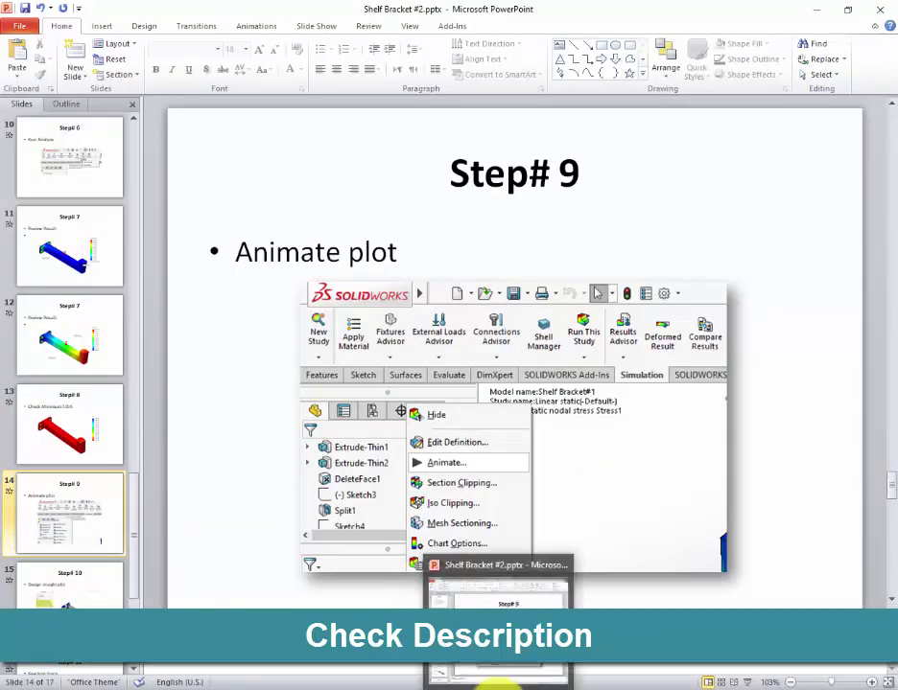
pyautogui.click(436, 683)
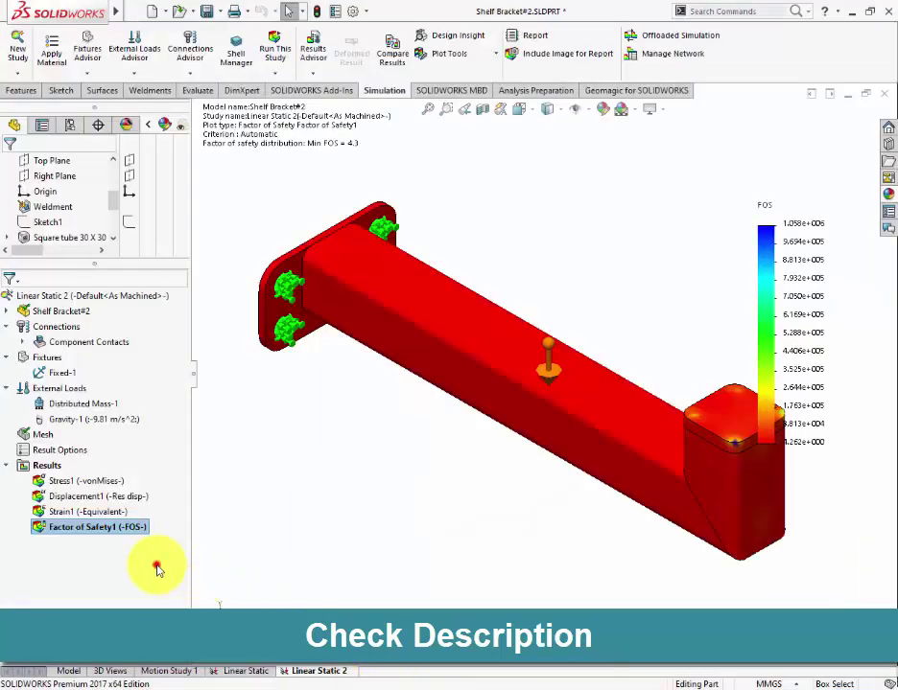
# Animate the Stress1 von Mises plot, stop the animation, and return to the PowerPoint tutorial
pyautogui.doubleClick(86, 480)
pyautogui.rightClick(105, 489)
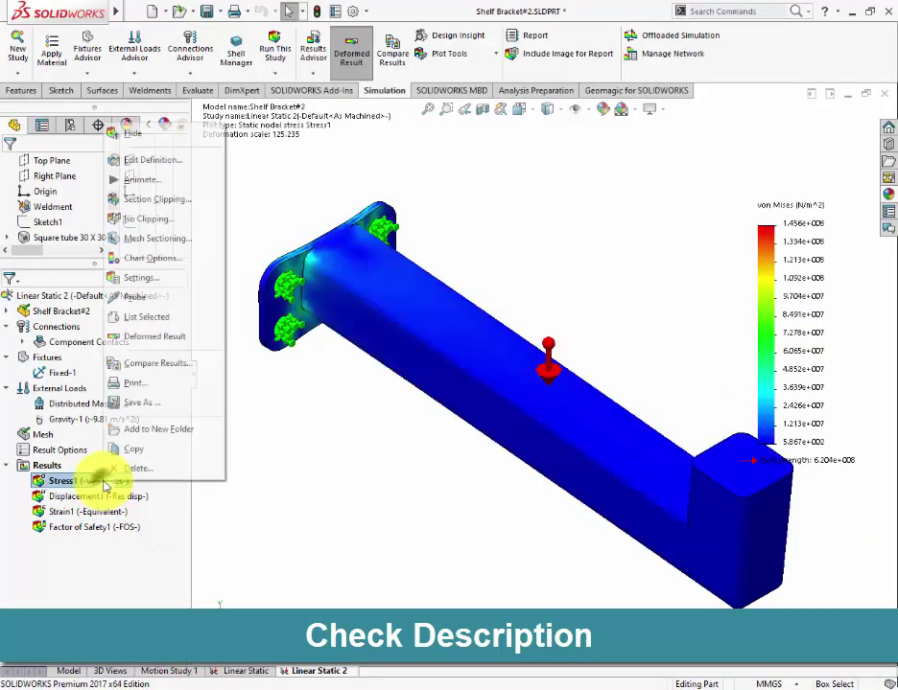
pyautogui.click(141, 179)
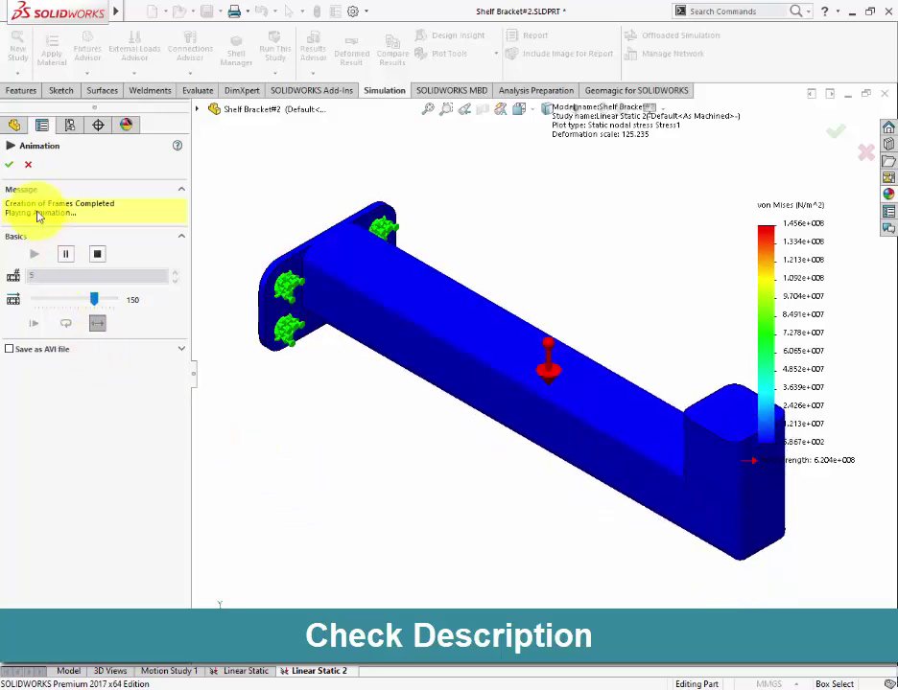
pyautogui.click(11, 167)
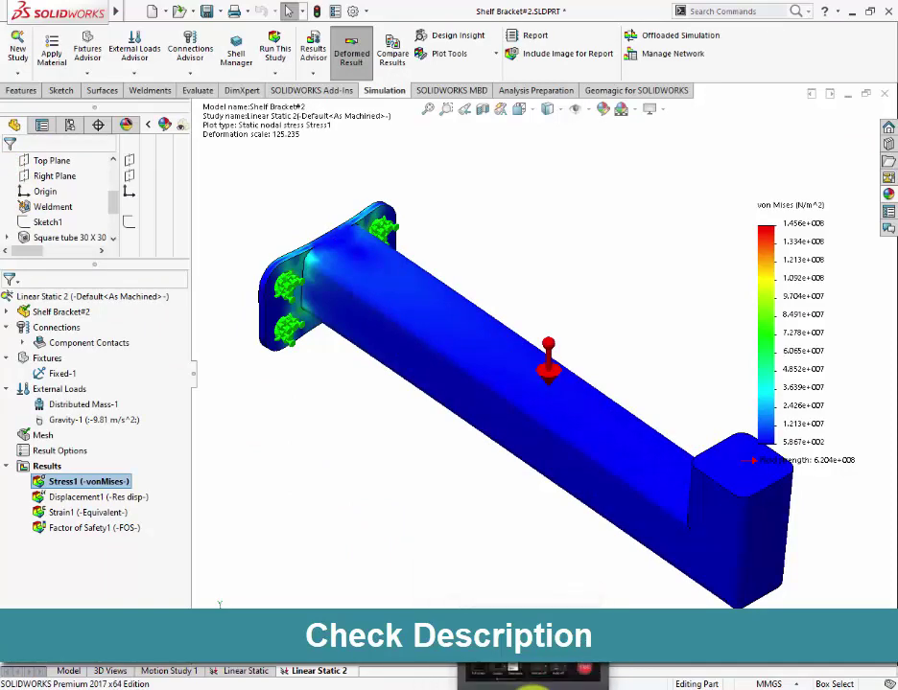
pyautogui.moveTo(448, 683)
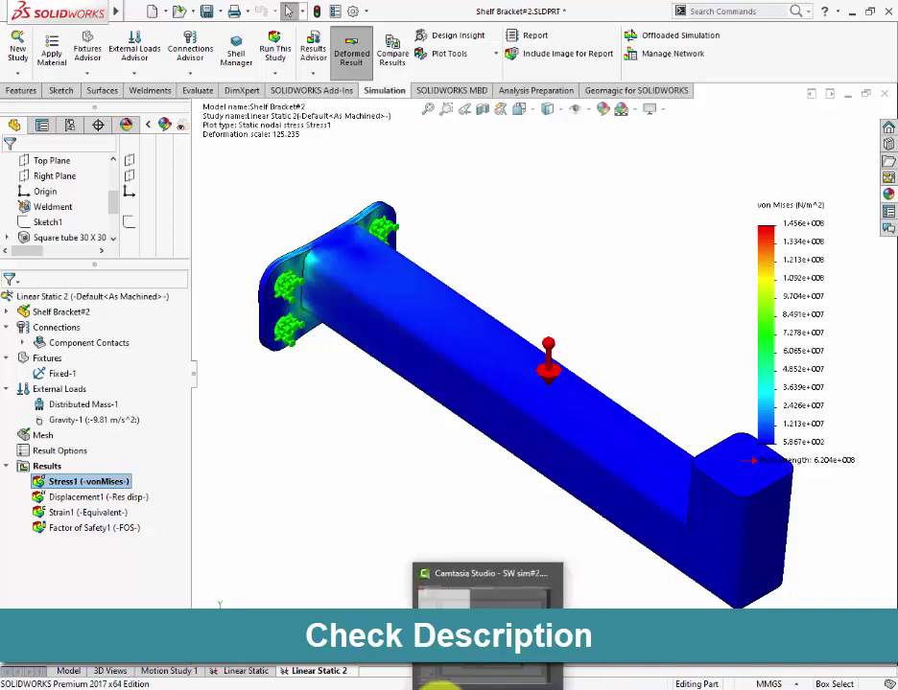
pyautogui.click(432, 683)
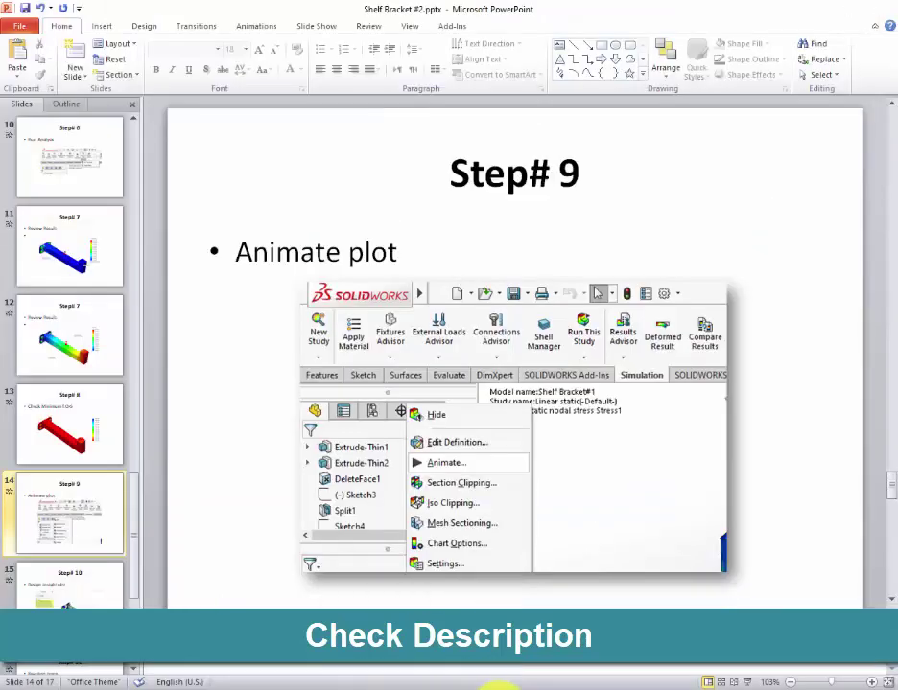
# Scroll the PowerPoint guide to slide 15, Step# 10 Design insight plot
pyautogui.click(487, 681)
pyautogui.click(432, 681)
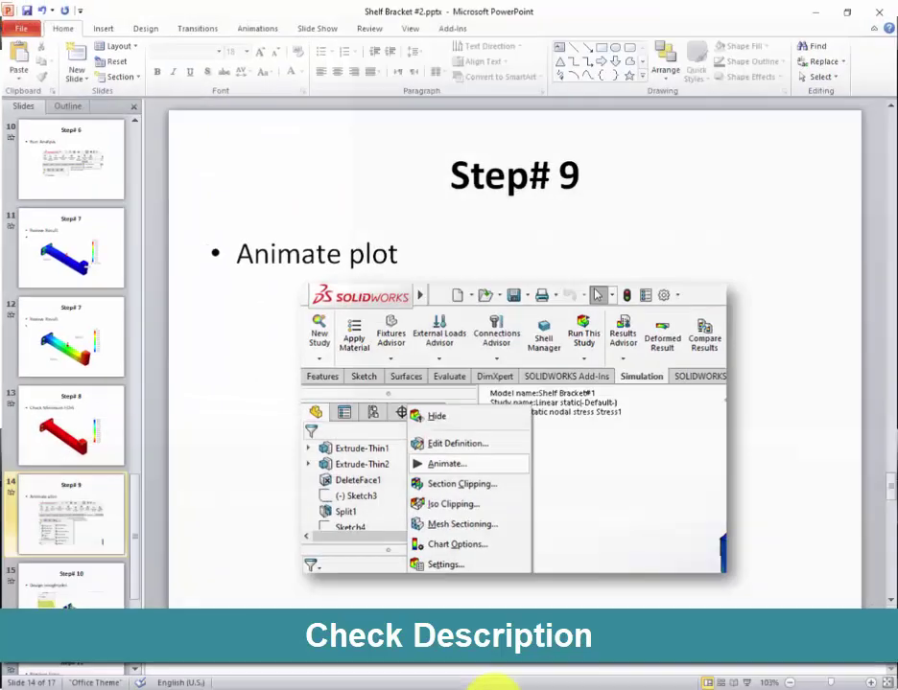
pyautogui.scroll(-1, 419, 601)
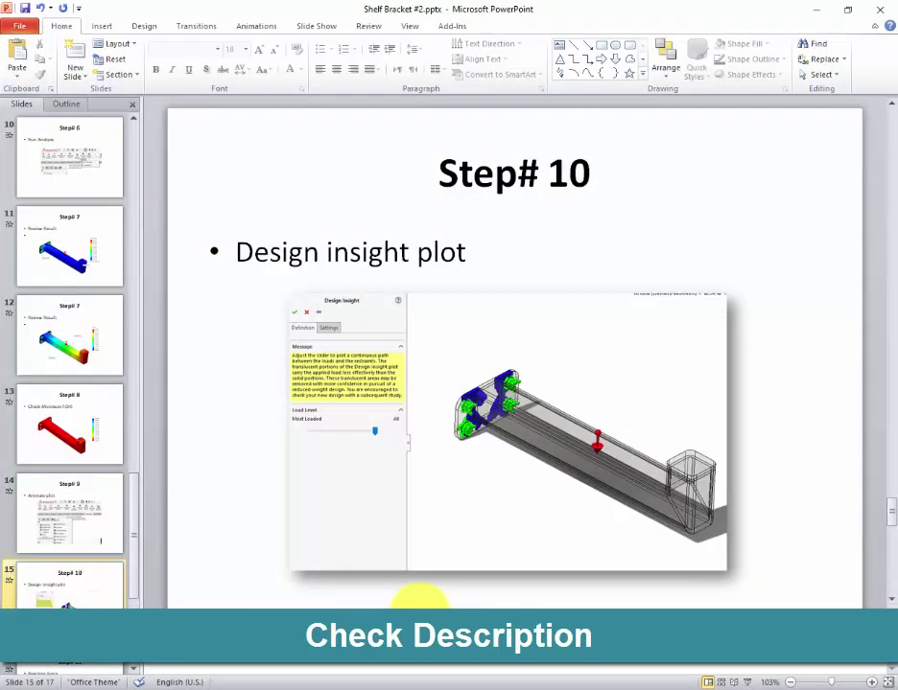
pyautogui.click(391, 679)
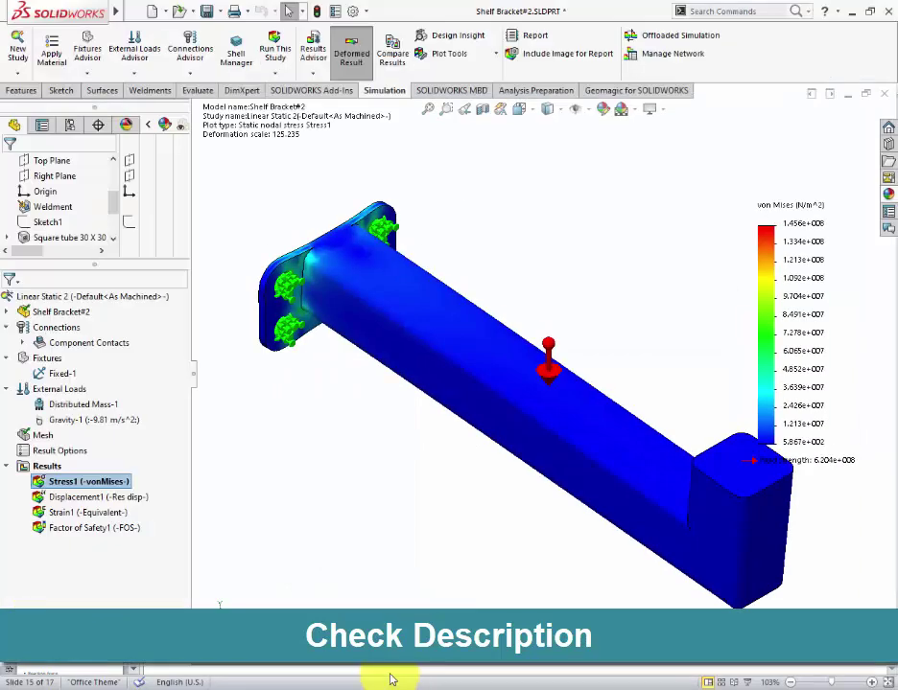
pyautogui.rightClick(50, 467)
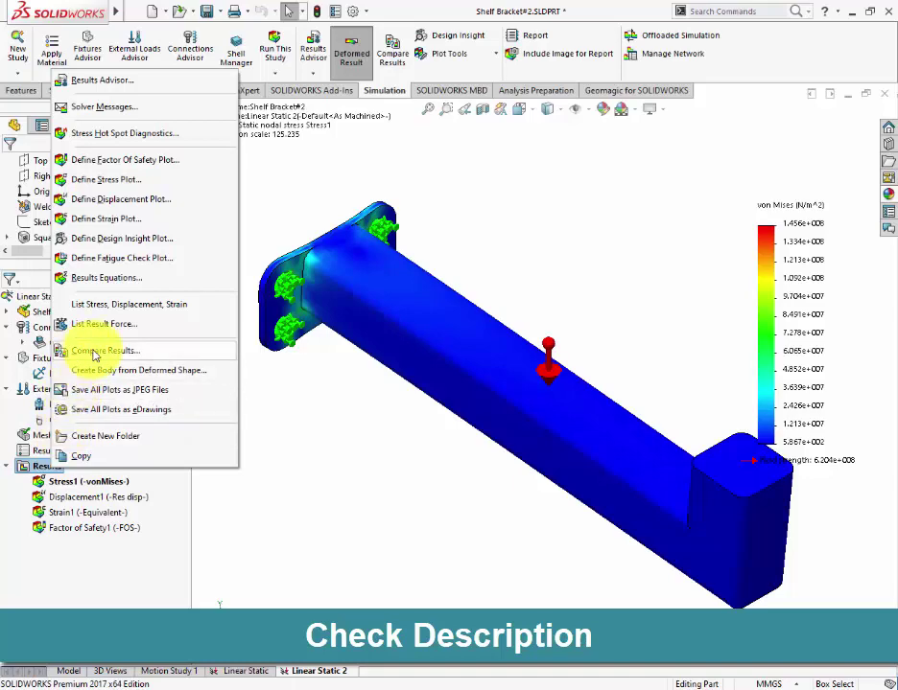
pyautogui.click(88, 237)
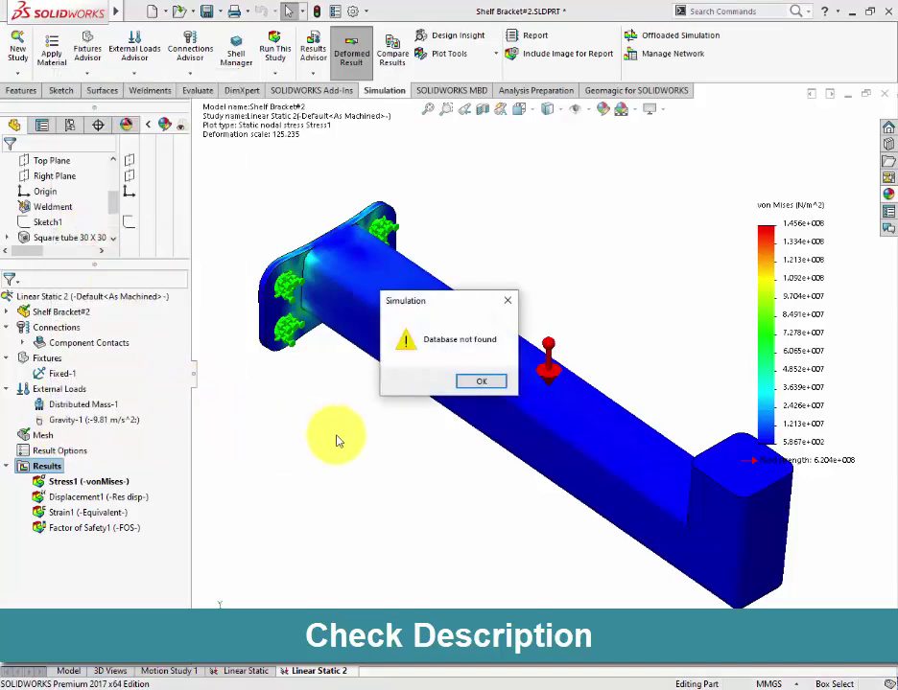
pyautogui.click(470, 381)
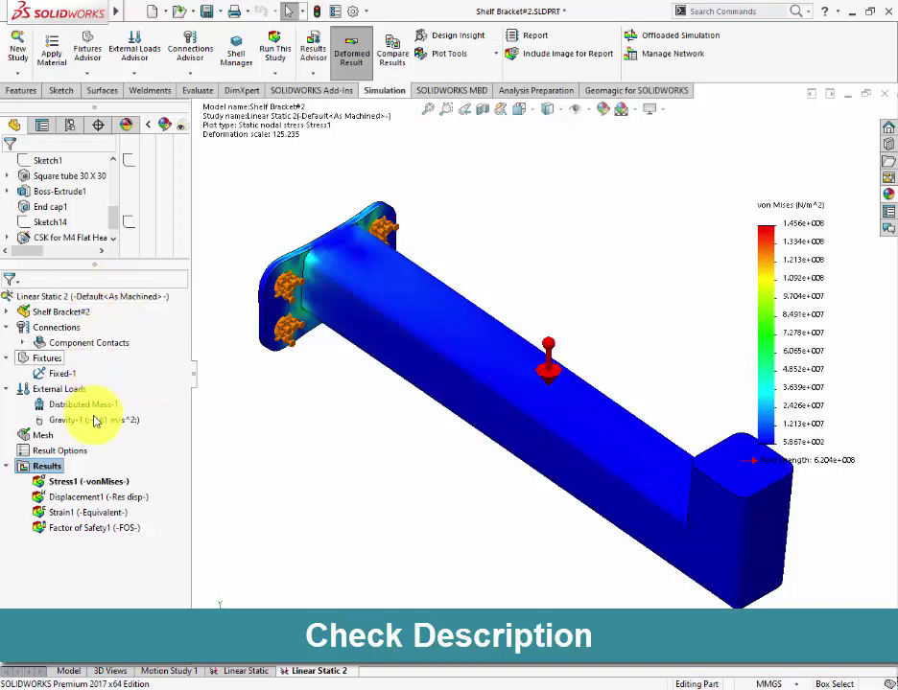
pyautogui.click(96, 303)
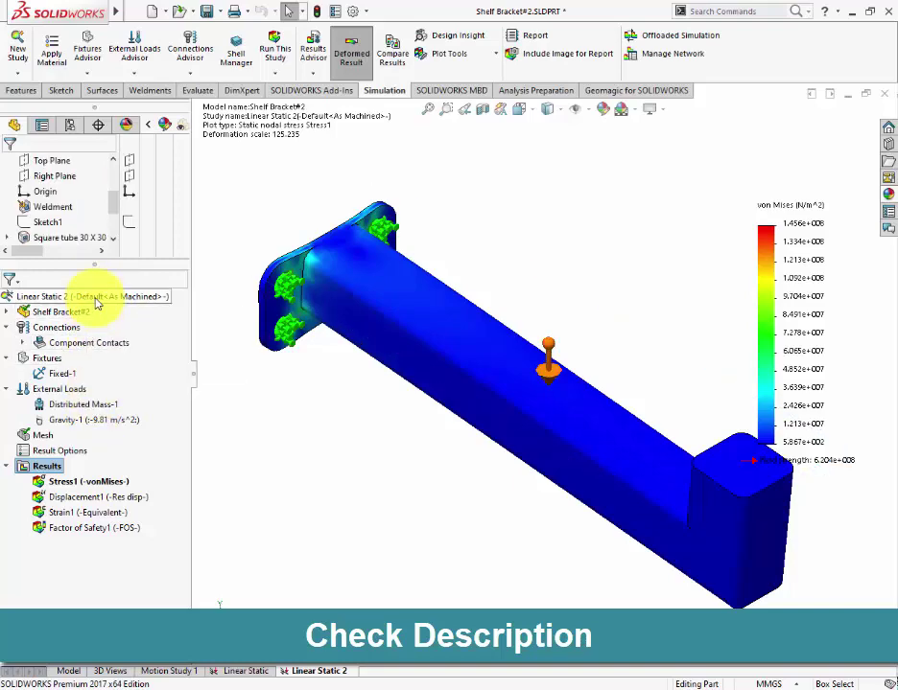
pyautogui.rightClick(96, 303)
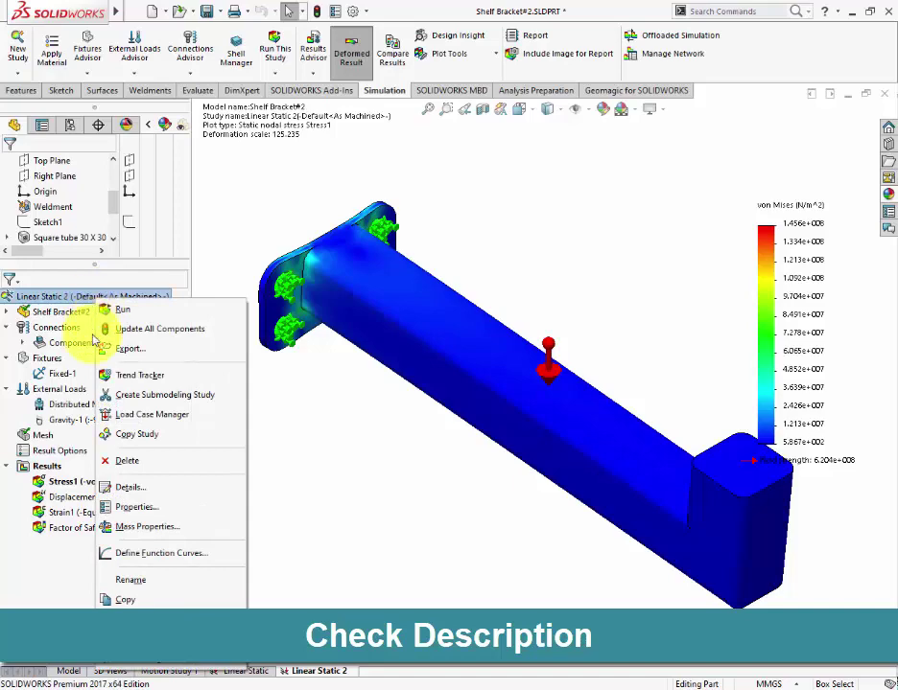
pyautogui.rightClick(48, 466)
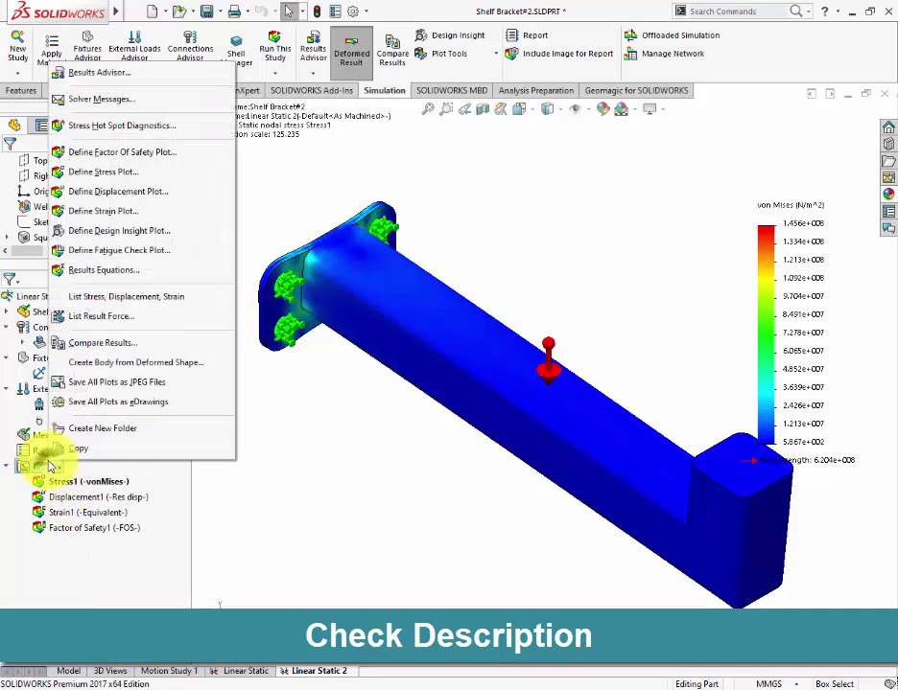
pyautogui.click(275, 440)
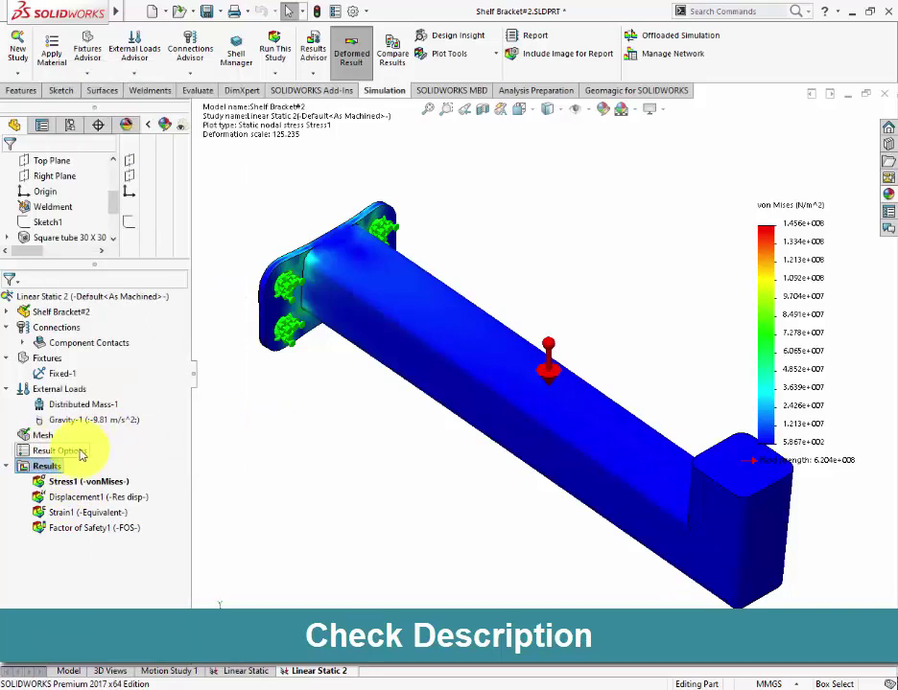
pyautogui.rightClick(57, 468)
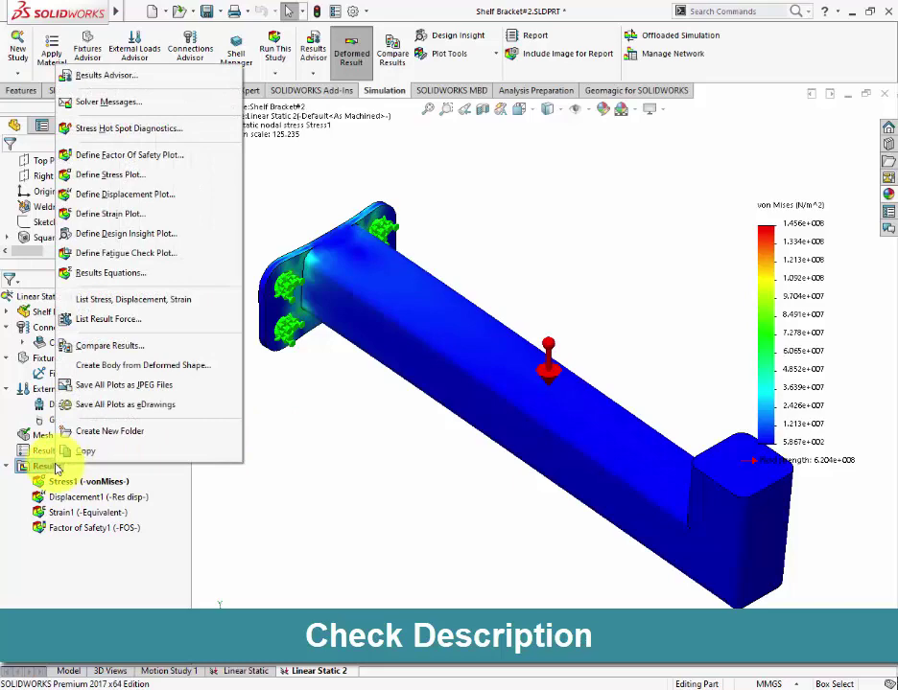
pyautogui.click(106, 240)
pyautogui.click(467, 381)
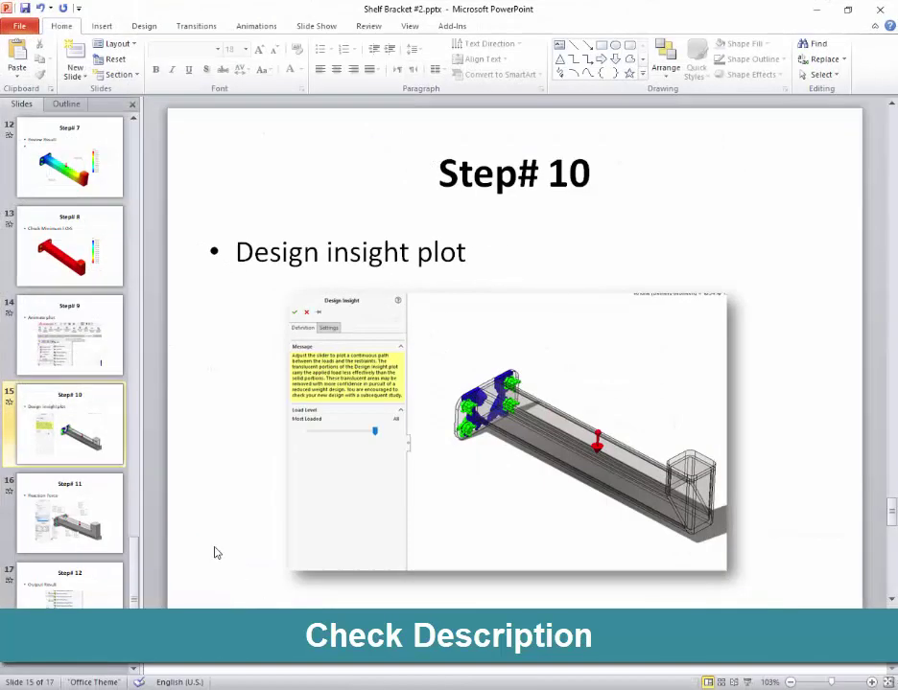
# Scroll the PowerPoint guide down to slide 16, Step# 11 Reaction Force
pyautogui.scroll(-1, 217, 552)
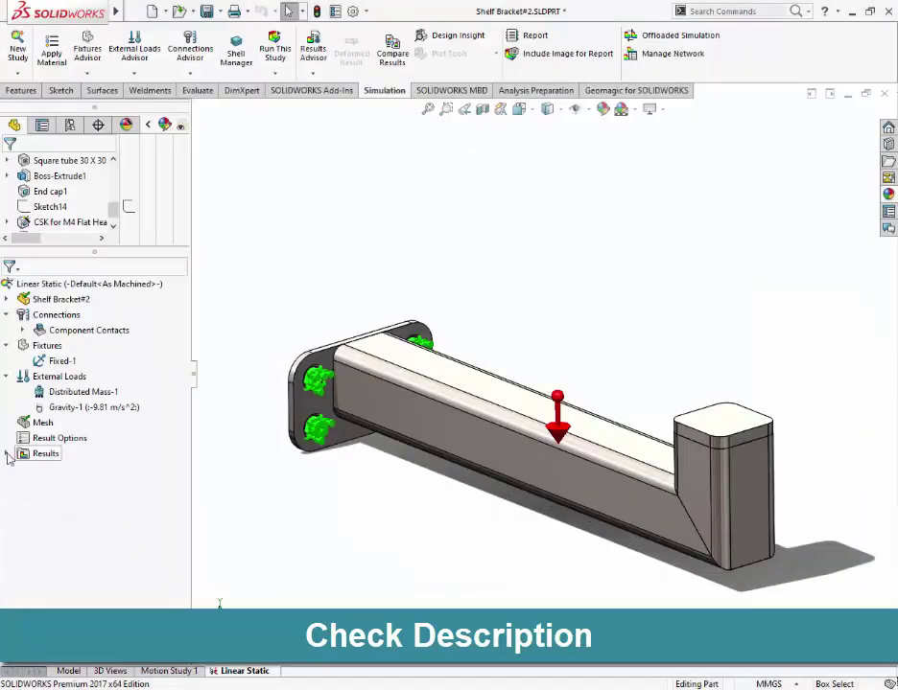
# Expand the Linear Static Results and open Results Equations, then cancel it
pyautogui.click(8, 454)
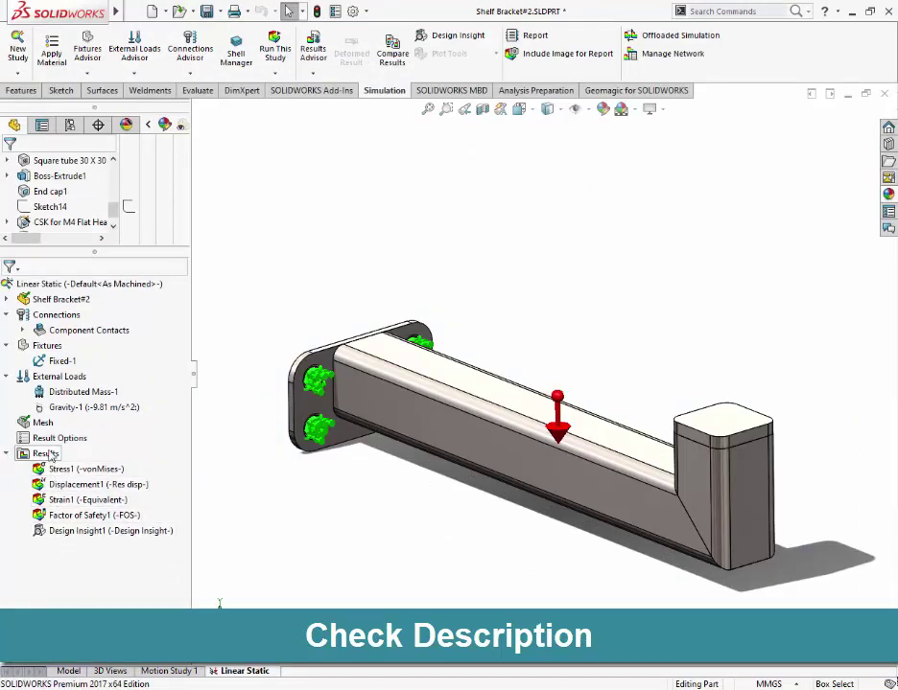
pyautogui.rightClick(51, 457)
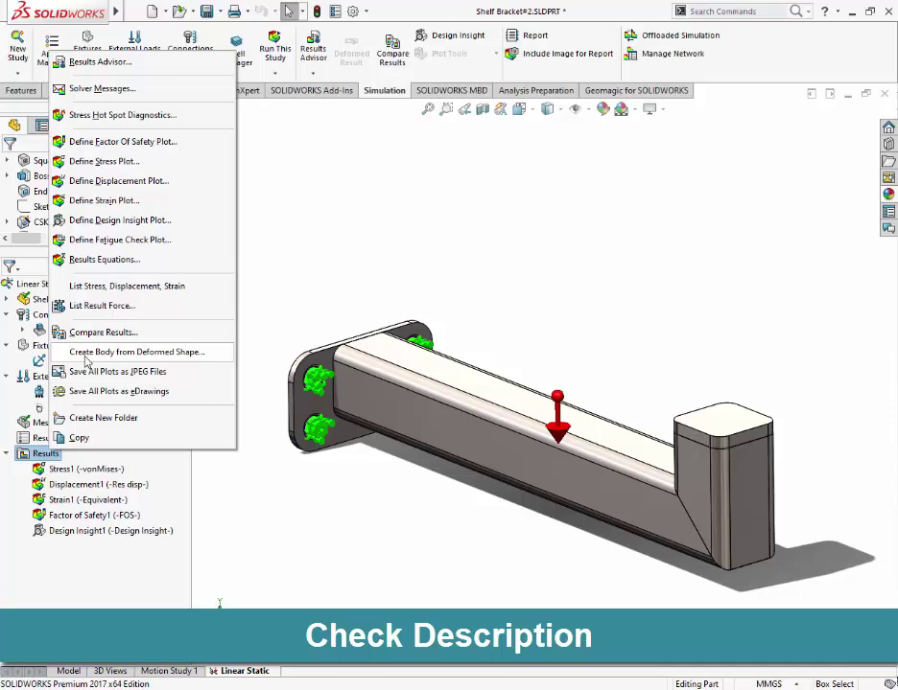
pyautogui.click(110, 268)
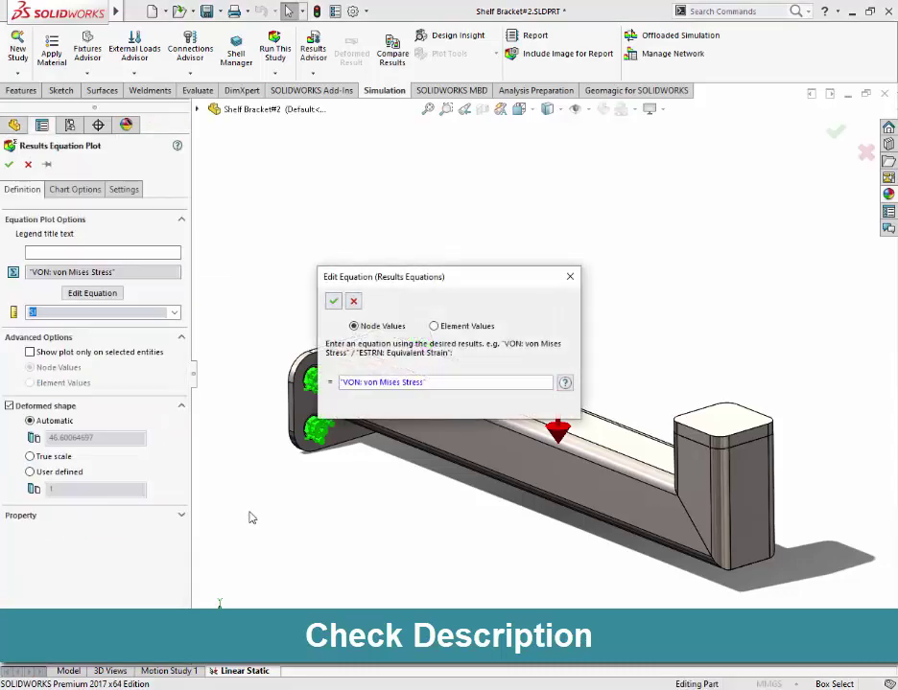
pyautogui.click(569, 277)
pyautogui.click(28, 164)
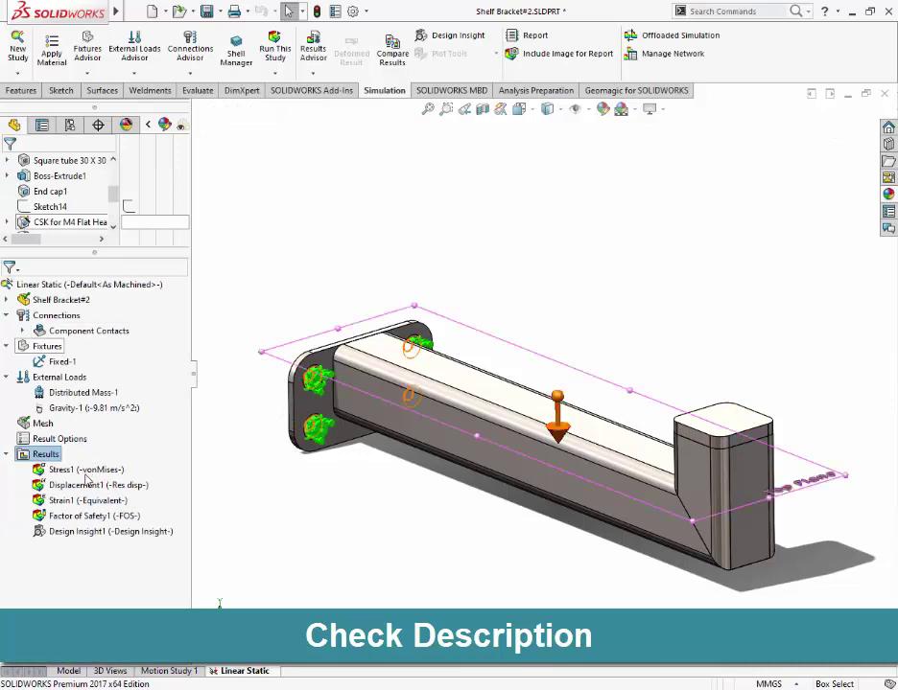
# Open Compare Results from the Results menu, cancel it, and reopen the Results menu
pyautogui.rightClick(56, 458)
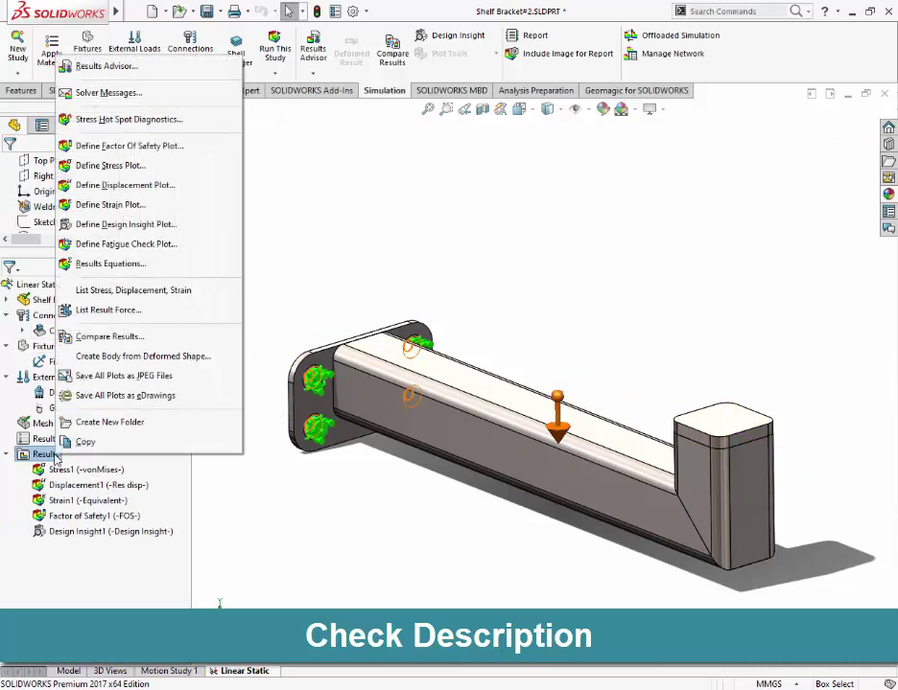
pyautogui.click(107, 336)
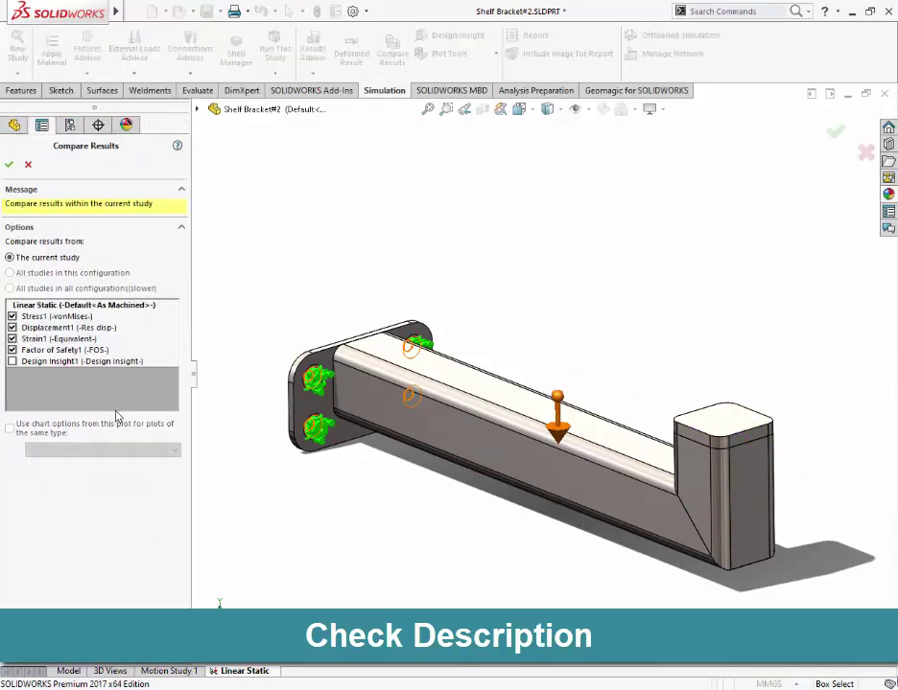
pyautogui.click(28, 164)
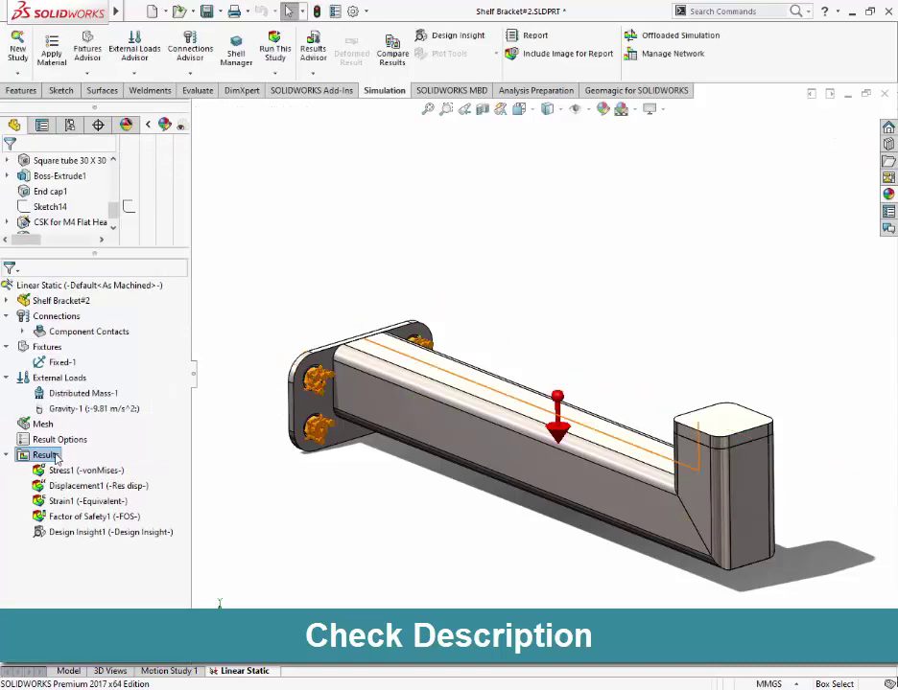
pyautogui.rightClick(55, 459)
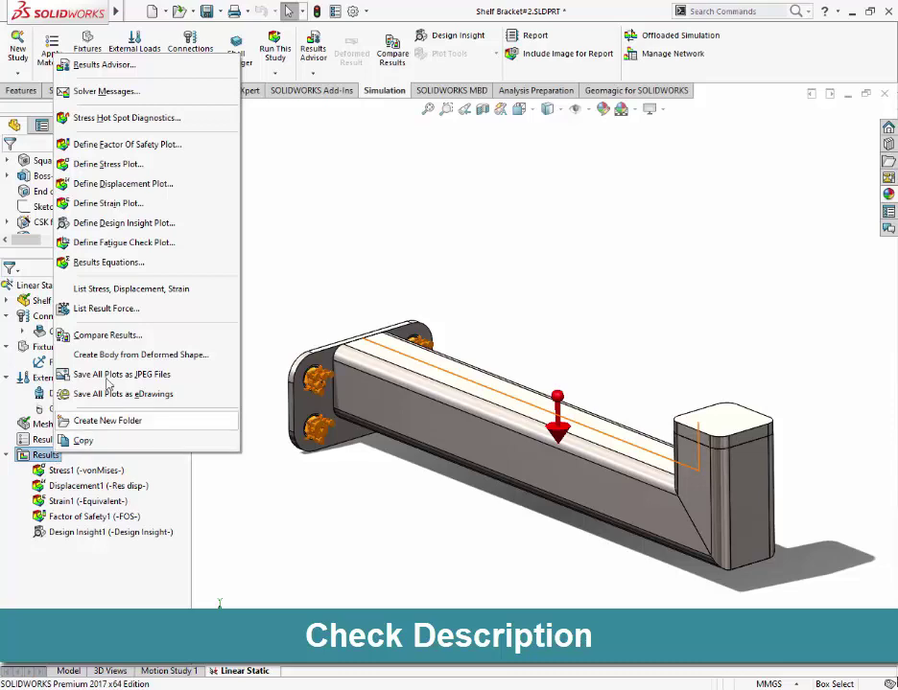
# Start a Result Force listing and select the first four bolt-hole faces on the bracket
pyautogui.click(105, 307)
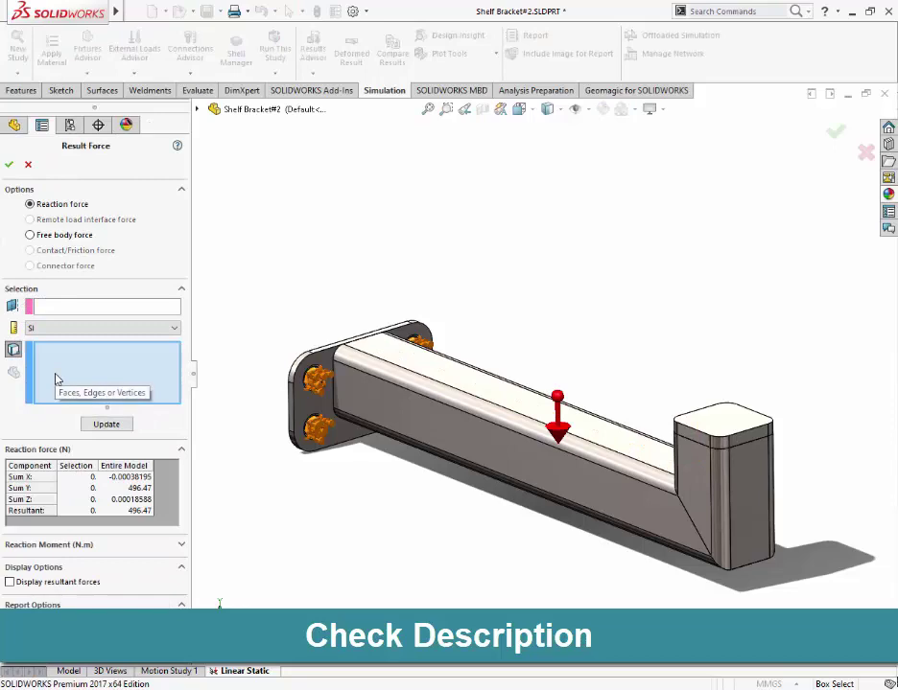
pyautogui.scroll(-5, 336, 412)
pyautogui.scroll(-3, 457, 317)
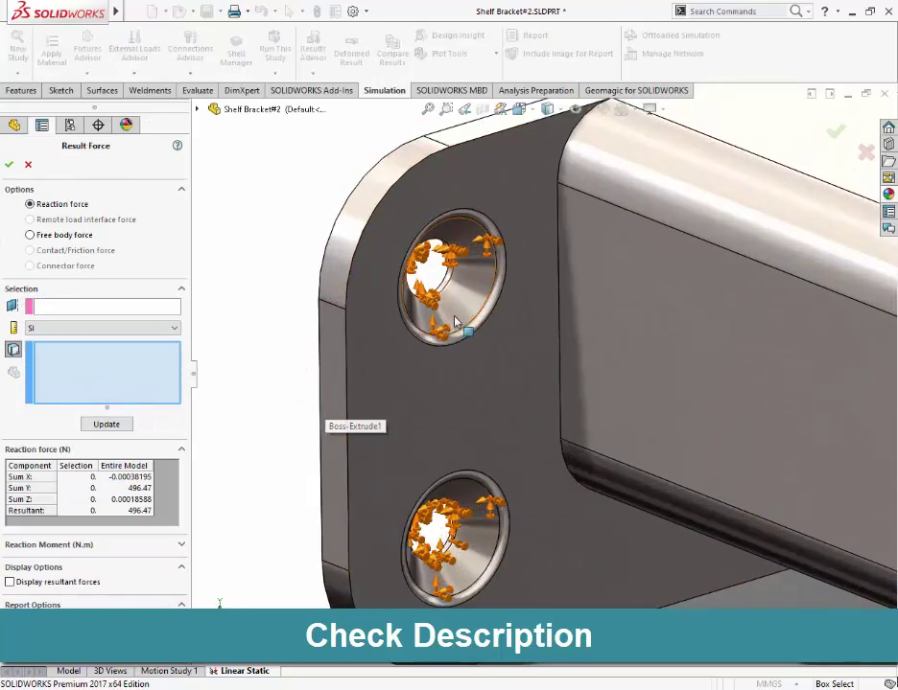
pyautogui.click(459, 313)
pyautogui.scroll(-3, 458, 305)
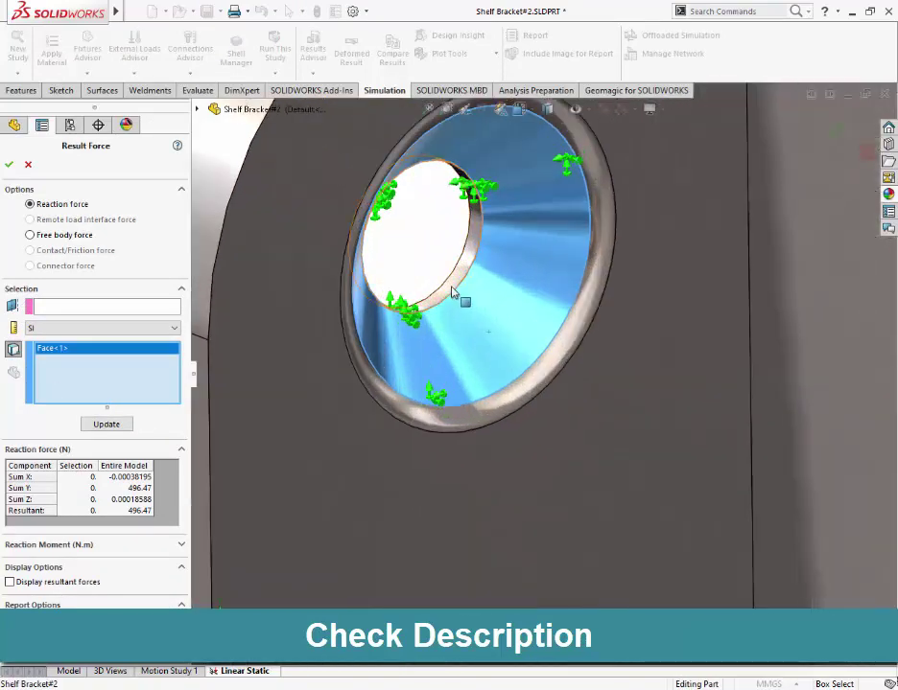
pyautogui.click(457, 299)
pyautogui.scroll(3, 462, 306)
pyautogui.scroll(4, 475, 345)
pyautogui.scroll(-3, 500, 479)
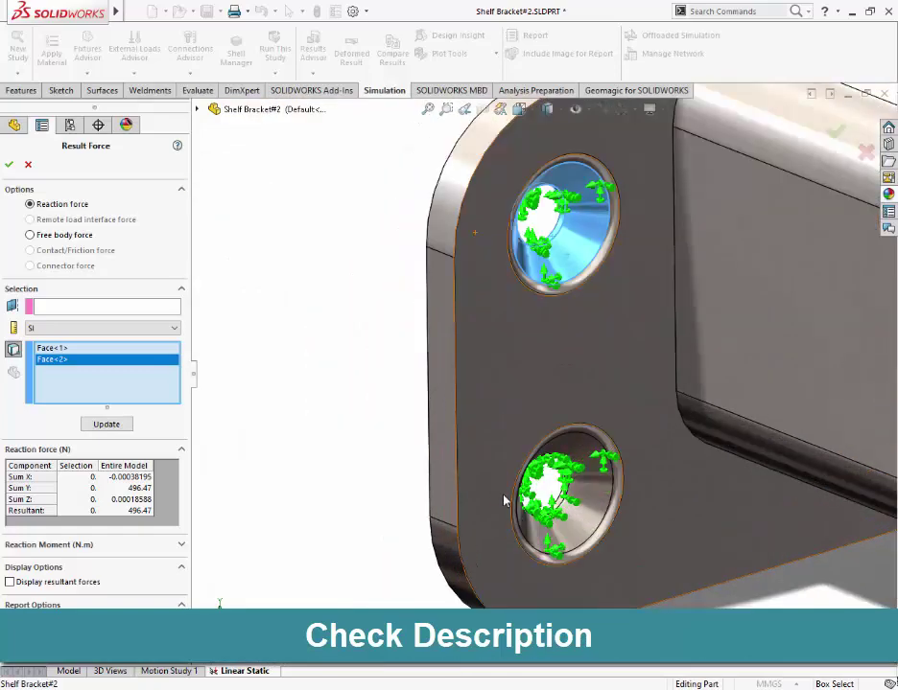
pyautogui.scroll(-2, 537, 470)
pyautogui.click(653, 506)
pyautogui.scroll(-2, 473, 465)
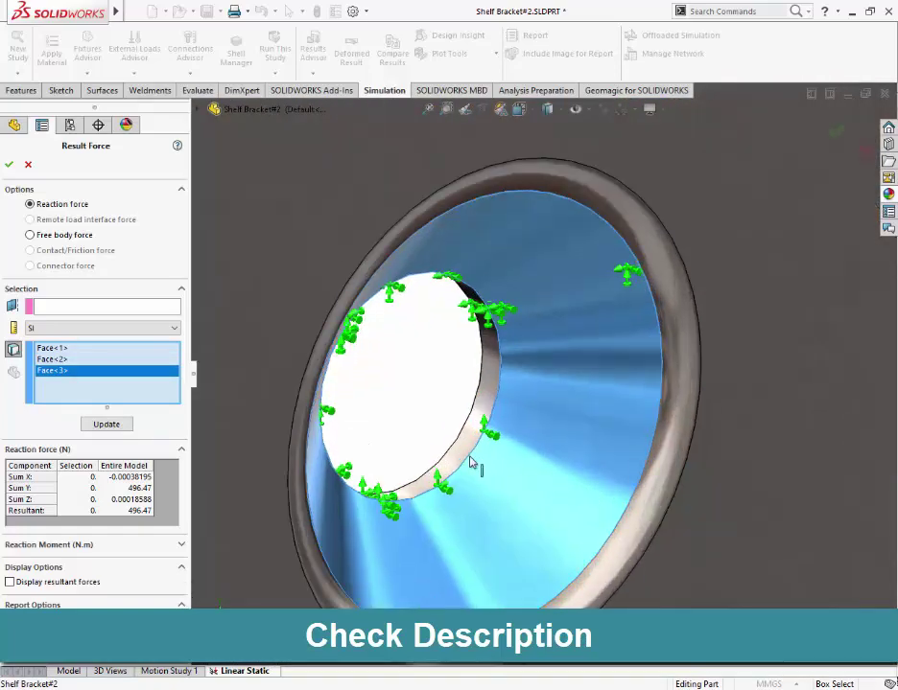
pyautogui.click(468, 464)
pyautogui.scroll(4, 461, 462)
pyautogui.scroll(3, 461, 463)
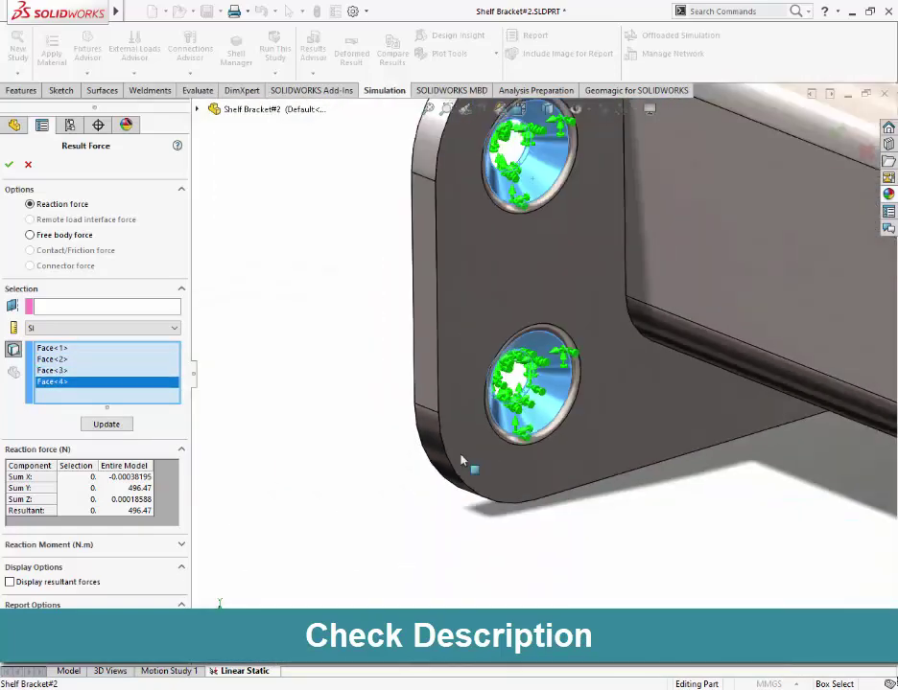
# Orbit around the bracket and add the remaining four bolt-hole faces to the selection
pyautogui.moveTo(465, 465); pyautogui.dragTo(637, 341, button='middle')
pyautogui.scroll(-3, 685, 271)
pyautogui.scroll(-3, 685, 271)
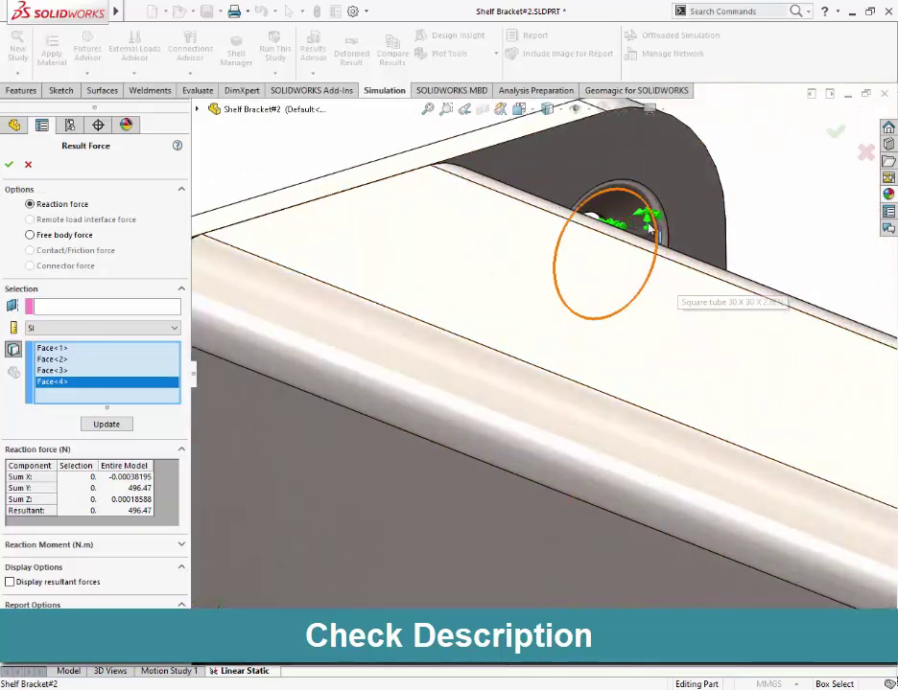
pyautogui.scroll(-2, 586, 250)
pyautogui.click(582, 240)
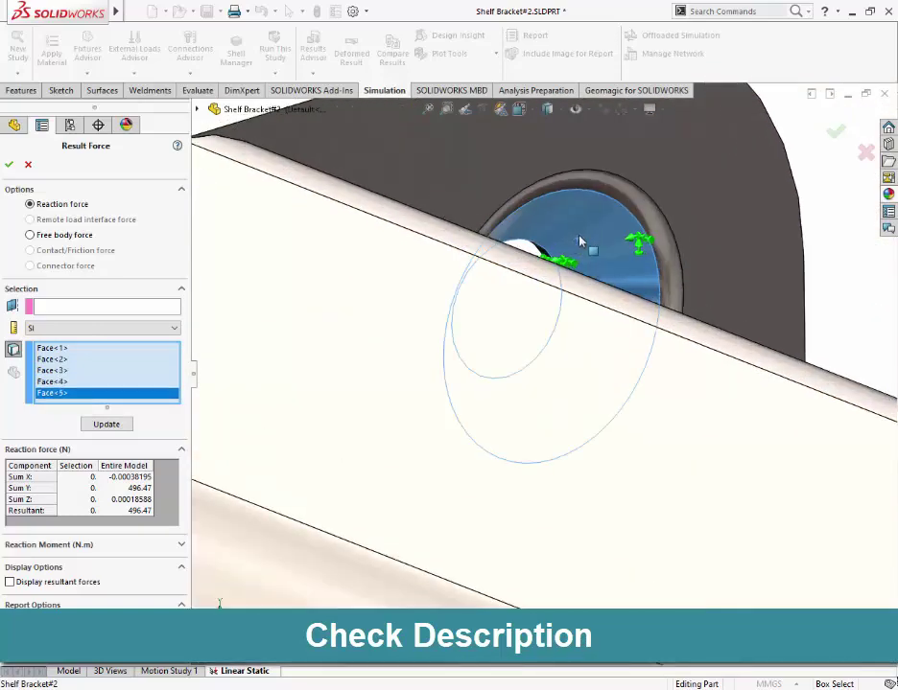
pyautogui.scroll(-2, 581, 241)
pyautogui.scroll(-2, 508, 326)
pyautogui.click(509, 326)
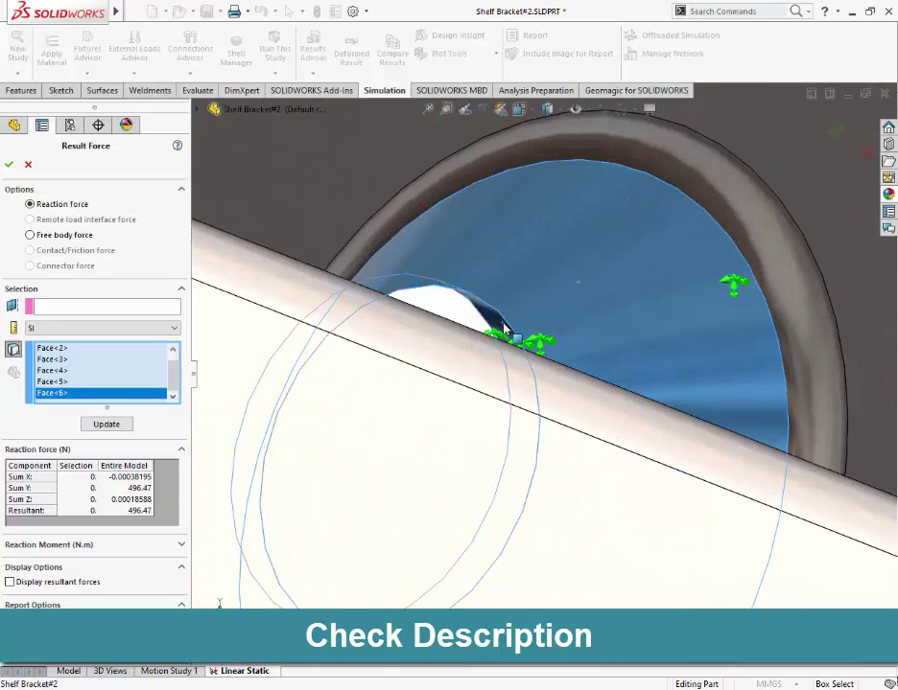
pyautogui.scroll(2, 508, 329)
pyautogui.scroll(2, 507, 335)
pyautogui.moveTo(508, 335)
pyautogui.mouseDown(button='middle')
pyautogui.moveTo(541, 394)
pyautogui.moveTo(543, 421)
pyautogui.moveTo(499, 350)
pyautogui.mouseUp(button='middle')
pyautogui.scroll(3, 499, 355)
pyautogui.scroll(-1, 624, 484)
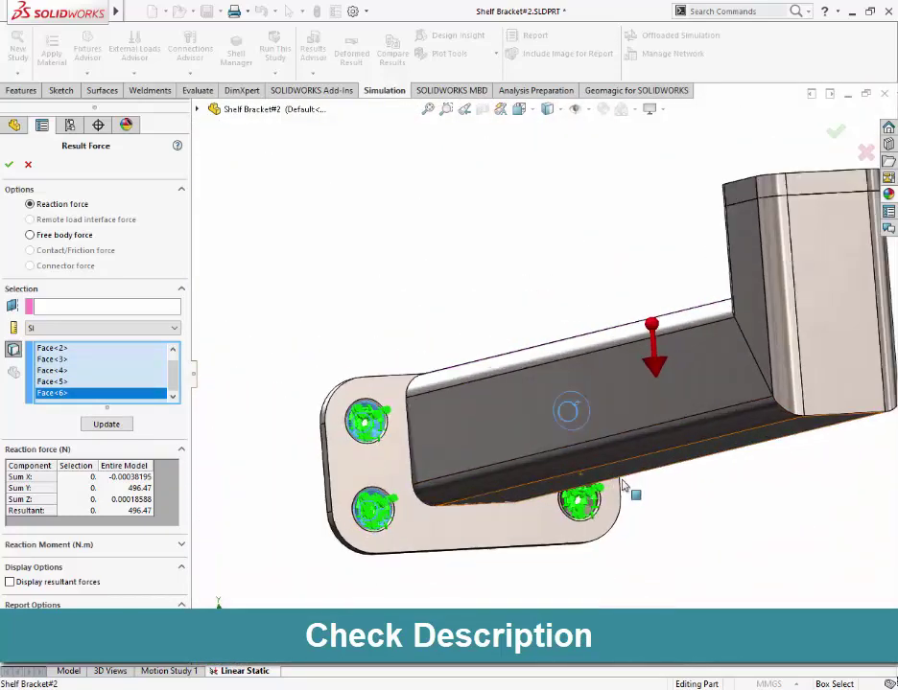
pyautogui.scroll(-4, 474, 513)
pyautogui.scroll(-1, 470, 499)
pyautogui.click(472, 500)
pyautogui.scroll(-1, 474, 500)
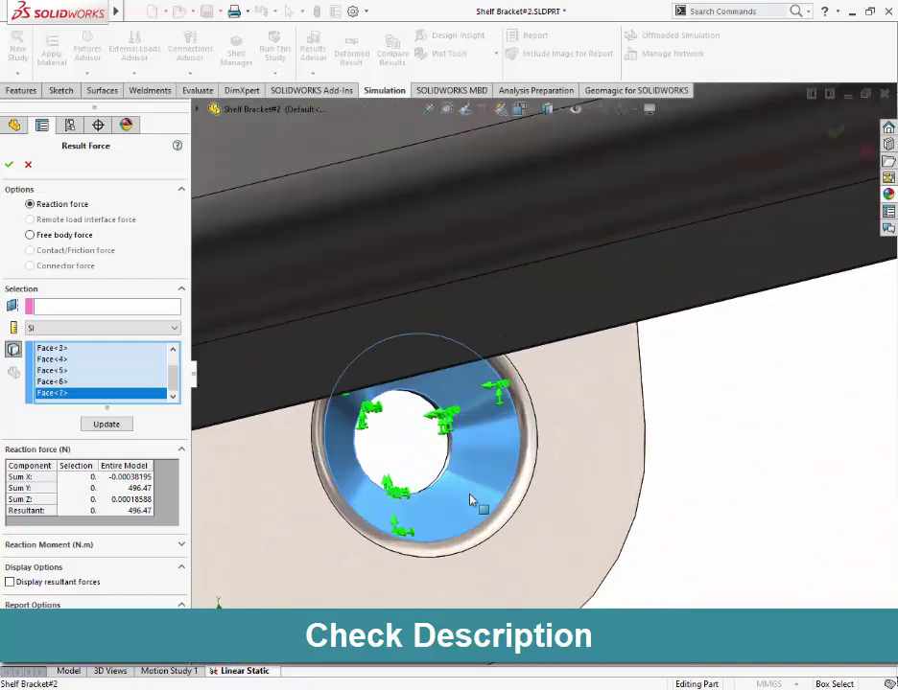
pyautogui.scroll(-2, 460, 479)
pyautogui.scroll(-1, 445, 455)
pyautogui.click(481, 384)
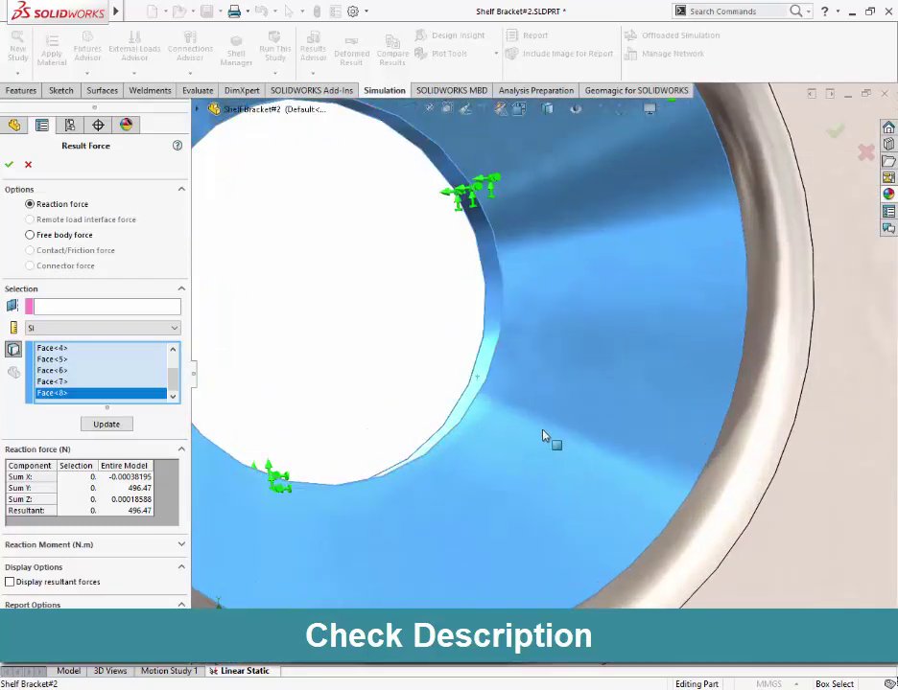
pyautogui.scroll(3, 548, 437)
pyautogui.scroll(1, 552, 440)
# Compute the reaction forces on the eight faces, giving a 496.47 N resultant
pyautogui.click(107, 424)
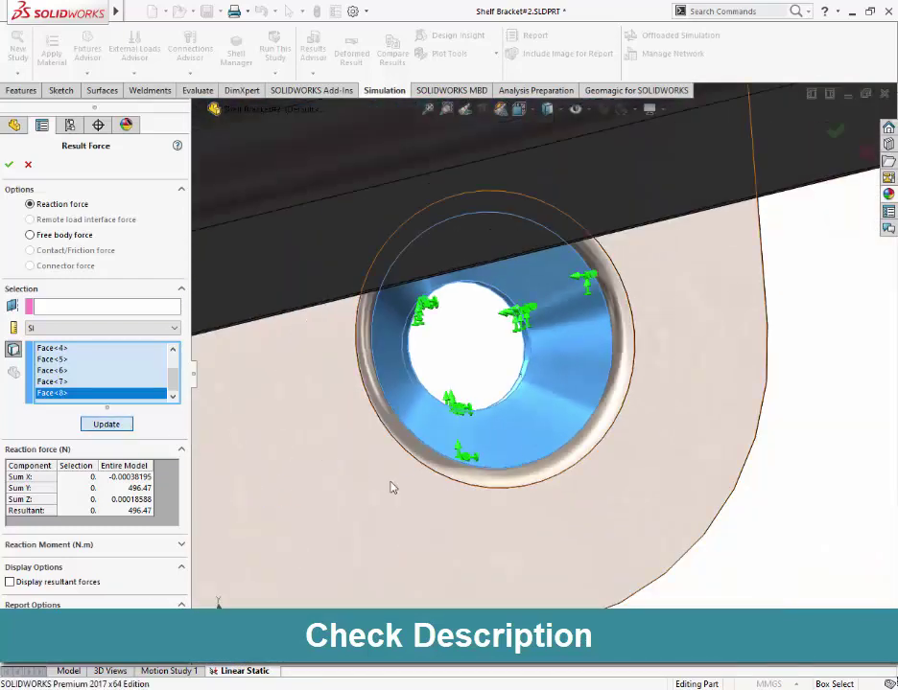
pyautogui.scroll(2, 433, 528)
pyautogui.scroll(3, 434, 527)
pyautogui.scroll(2, 434, 528)
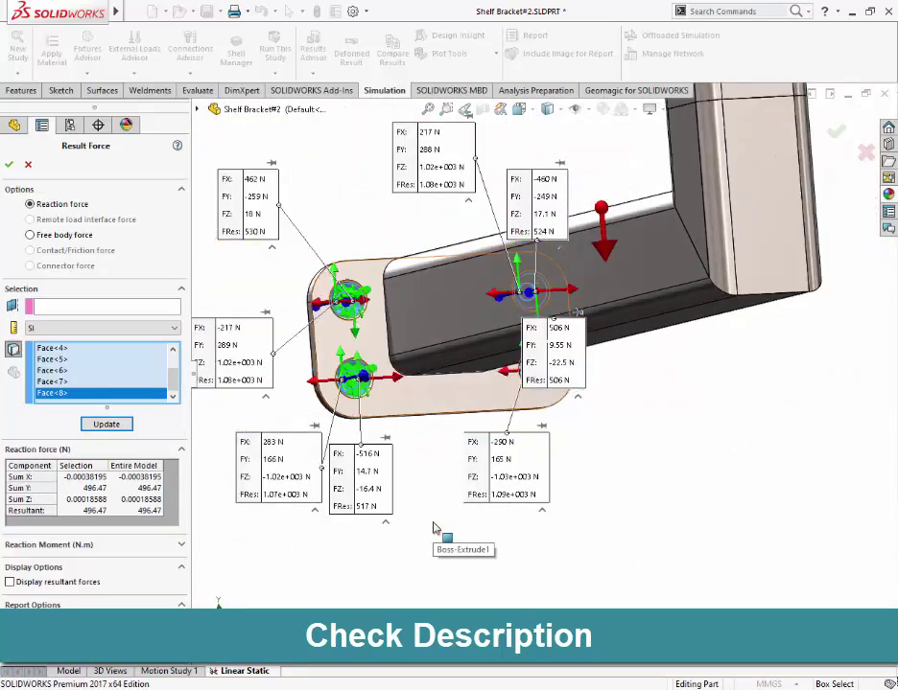
pyautogui.scroll(1, 434, 527)
pyautogui.moveTo(434, 528)
pyautogui.mouseDown(button='middle')
pyautogui.moveTo(447, 579)
pyautogui.moveTo(391, 513)
pyautogui.mouseUp(button='middle')
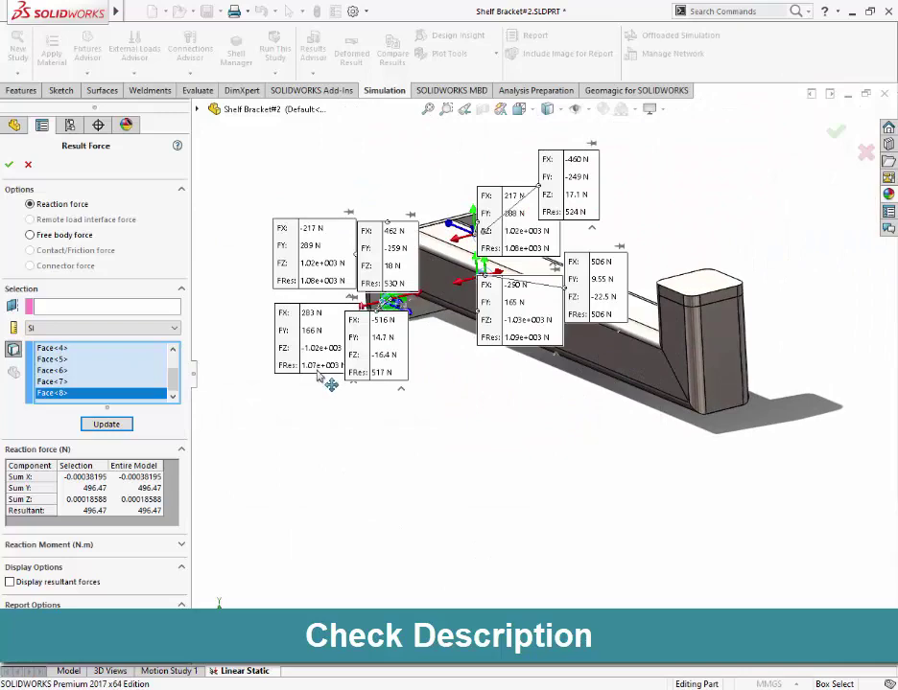
# Drag the 283, 517, -217 and 462 N force labels apart, then close Result Force
pyautogui.moveTo(329, 382); pyautogui.dragTo(299, 534)
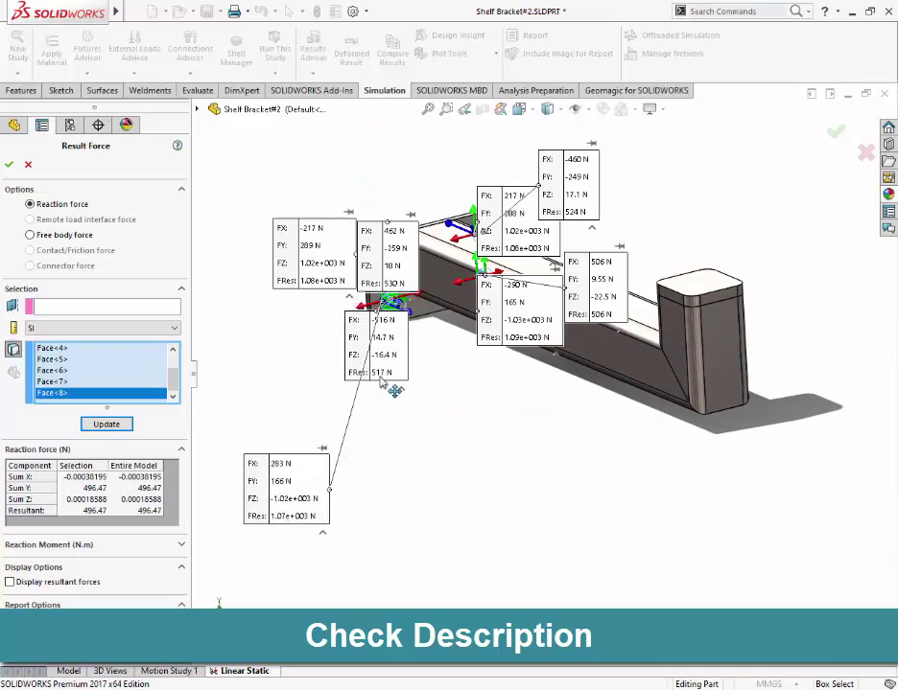
pyautogui.moveTo(373, 357)
pyautogui.mouseDown()
pyautogui.moveTo(399, 417)
pyautogui.moveTo(408, 492)
pyautogui.mouseUp()
pyautogui.moveTo(288, 245); pyautogui.dragTo(253, 209)
pyautogui.moveTo(382, 209); pyautogui.dragTo(372, 118)
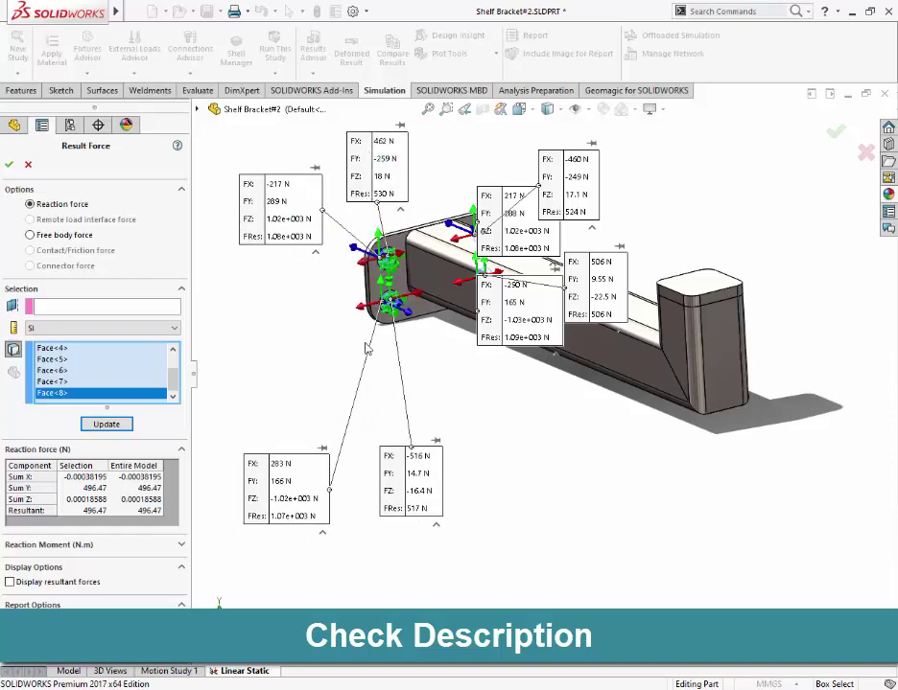
pyautogui.scroll(-3, 379, 213)
pyautogui.moveTo(393, 261); pyautogui.dragTo(477, 460, button='middle')
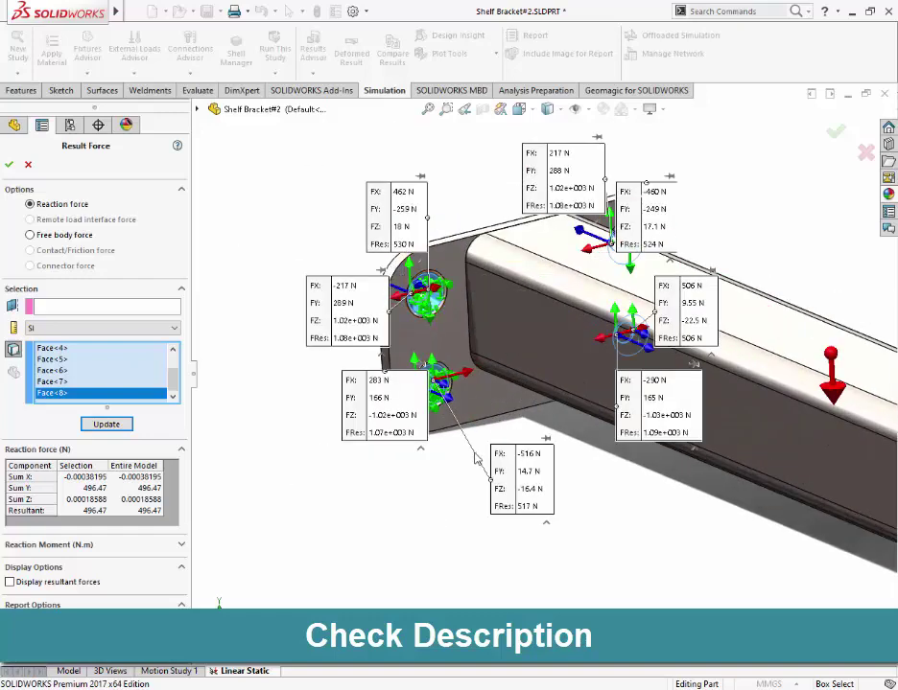
pyautogui.click(9, 164)
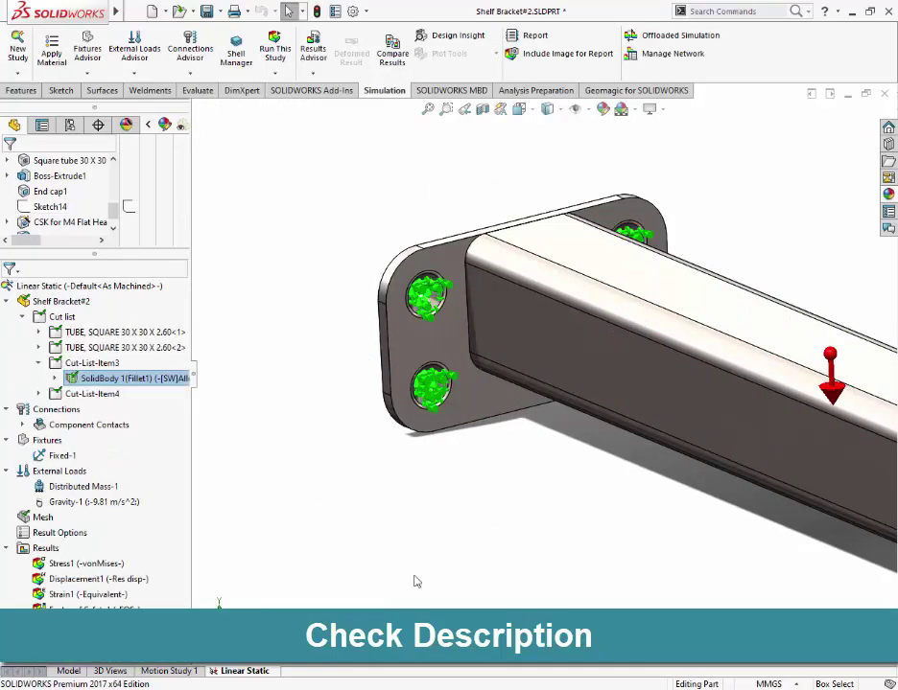
# Save all plots as JPEGs, choosing Shelf Bracket#2-Linear Static inside the 2of 50 folder
pyautogui.press('pagedown')
pyautogui.rightClick(45, 549)
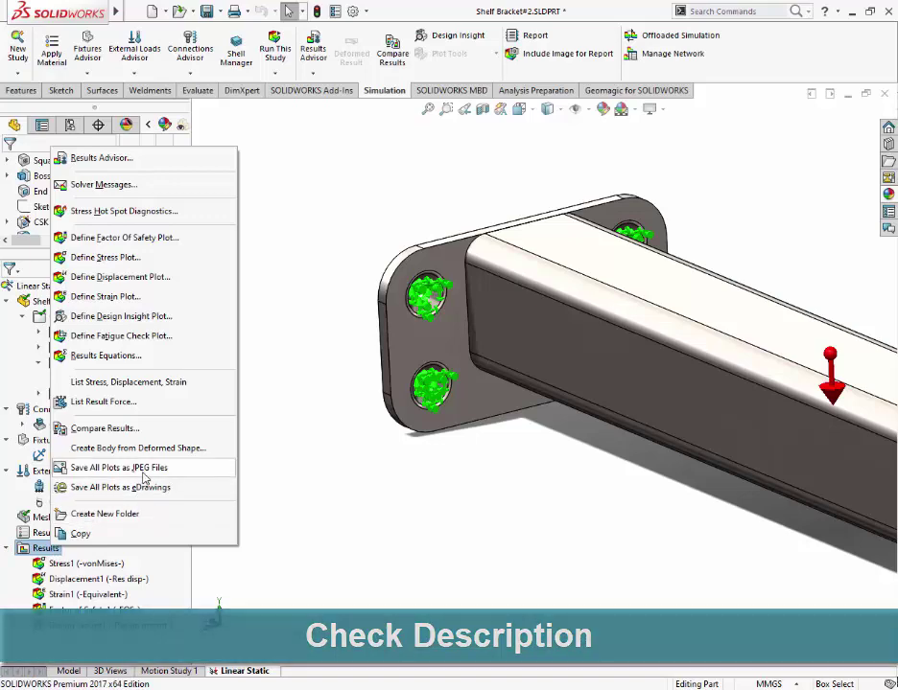
pyautogui.click(144, 476)
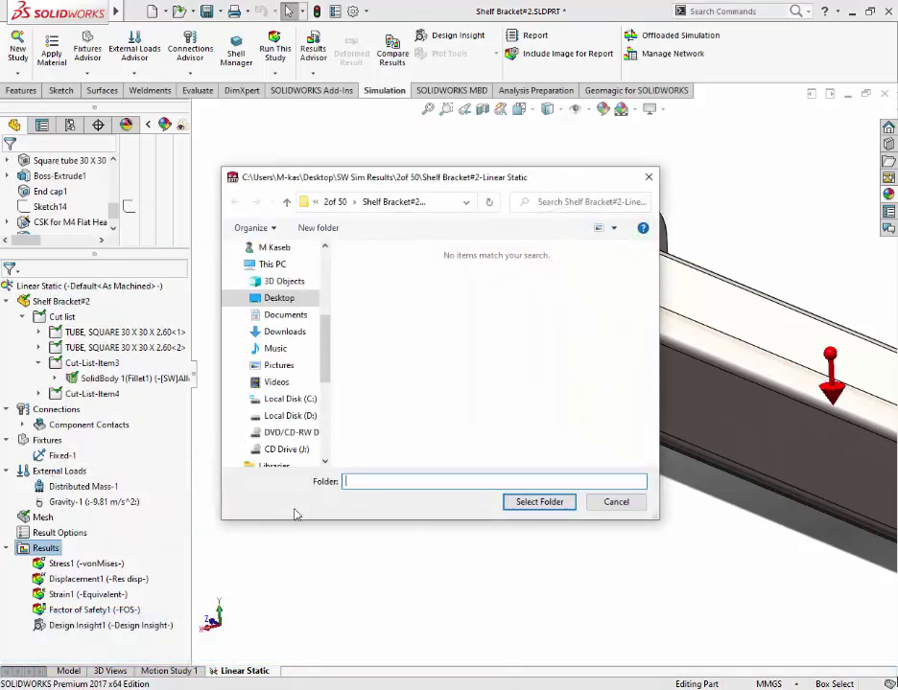
pyautogui.click(335, 202)
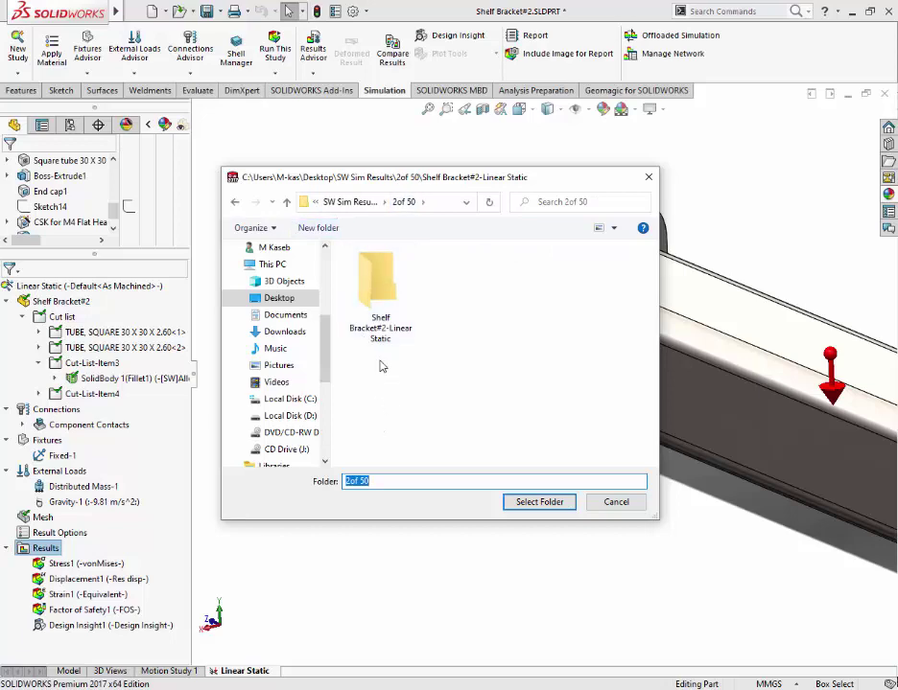
pyautogui.click(380, 331)
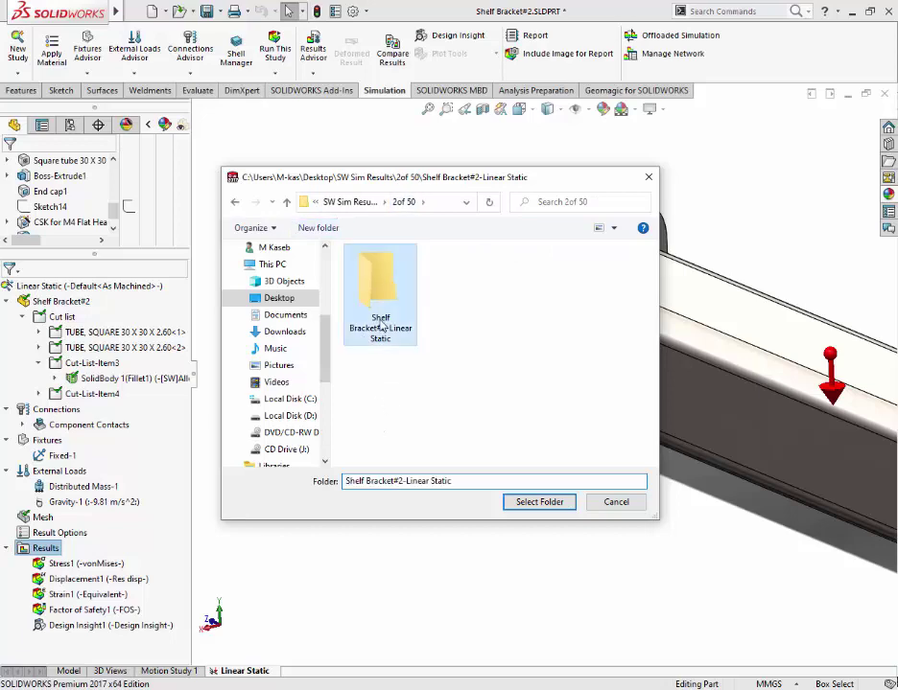
pyautogui.click(539, 503)
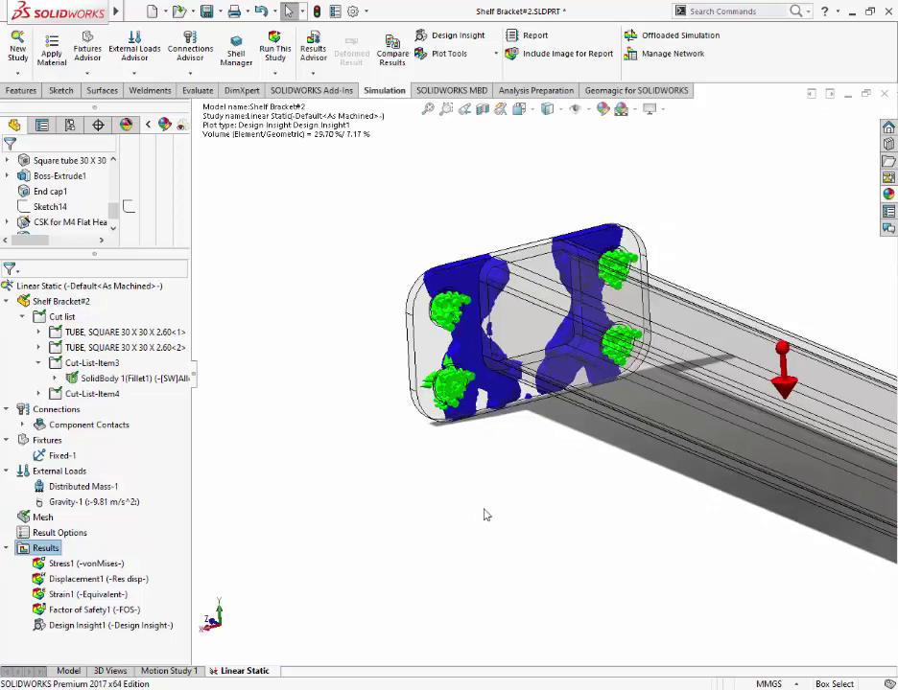
# Zoom to fit the bracket and resave all plots as JPEGs to Shelf Bracket#2-Linear Static
pyautogui.click(427, 109)
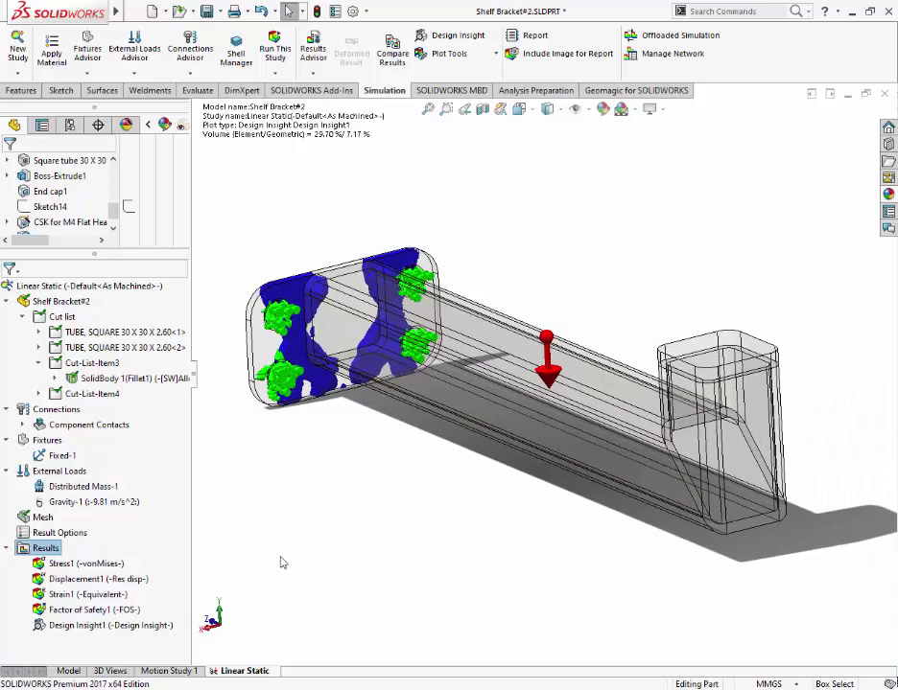
pyautogui.rightClick(53, 547)
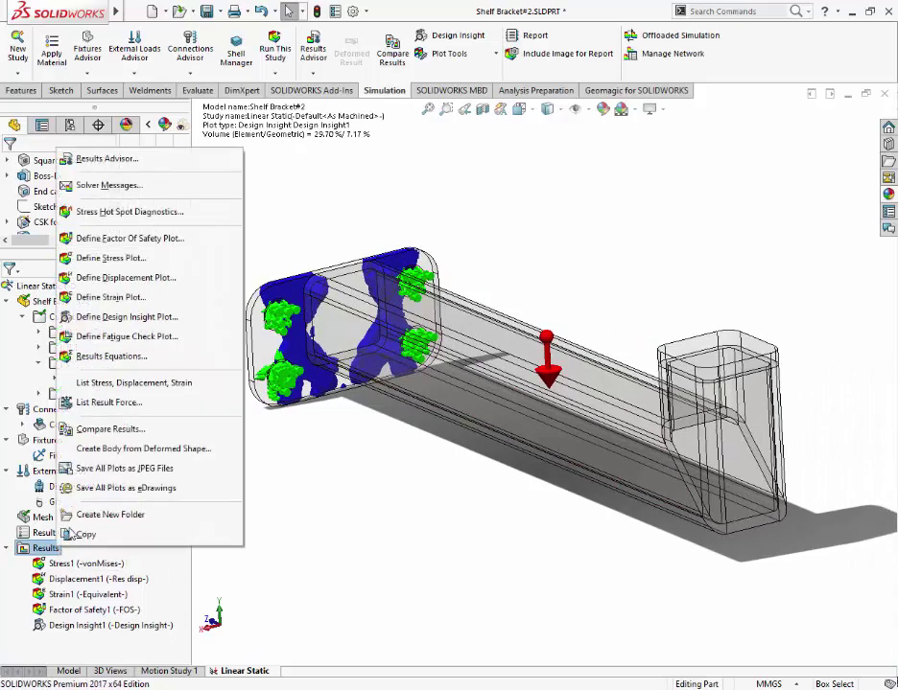
pyautogui.click(125, 468)
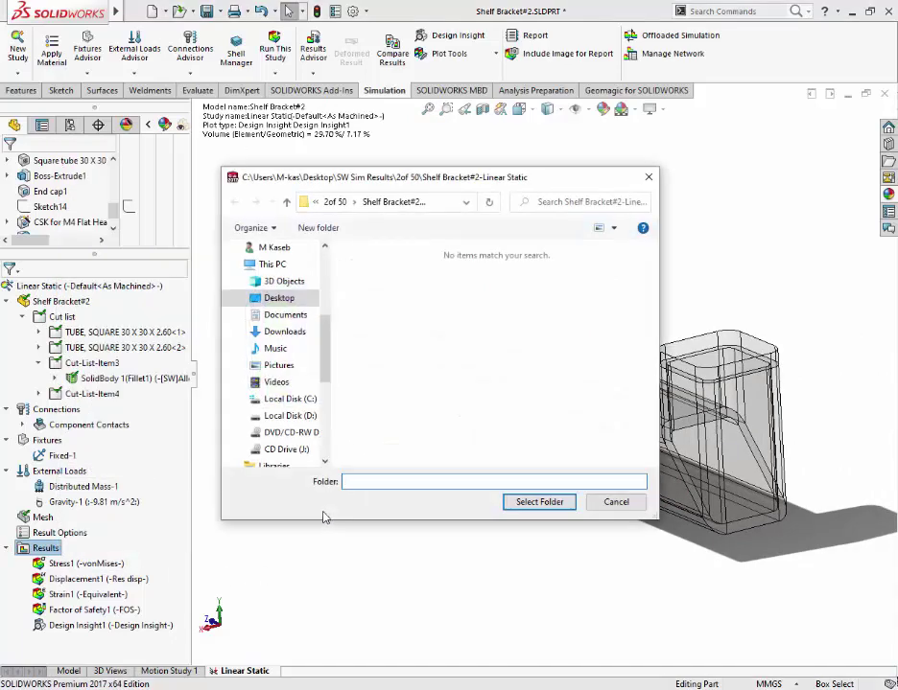
pyautogui.click(336, 201)
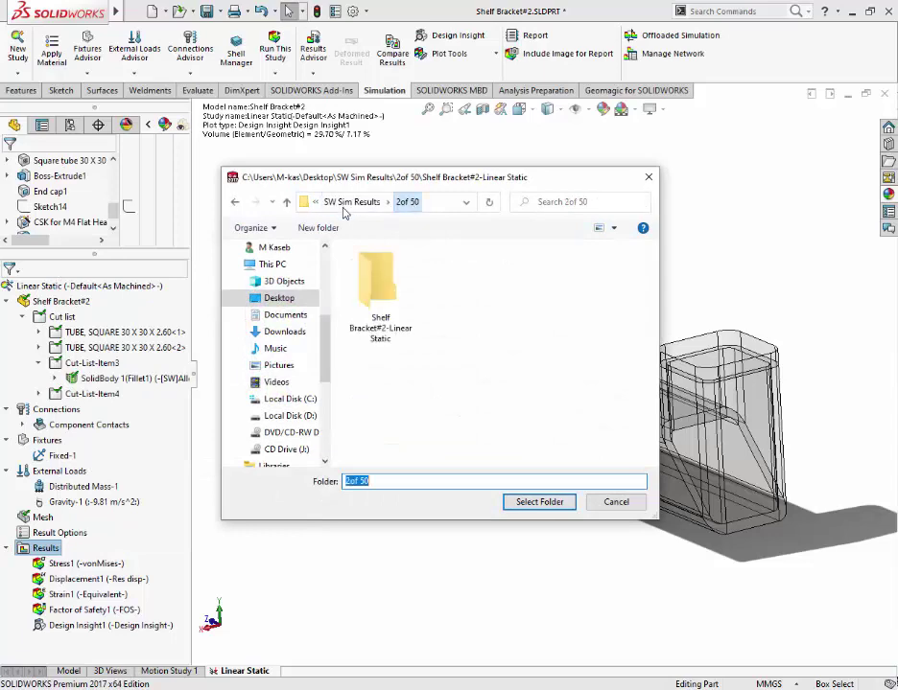
pyautogui.click(381, 321)
pyautogui.click(517, 502)
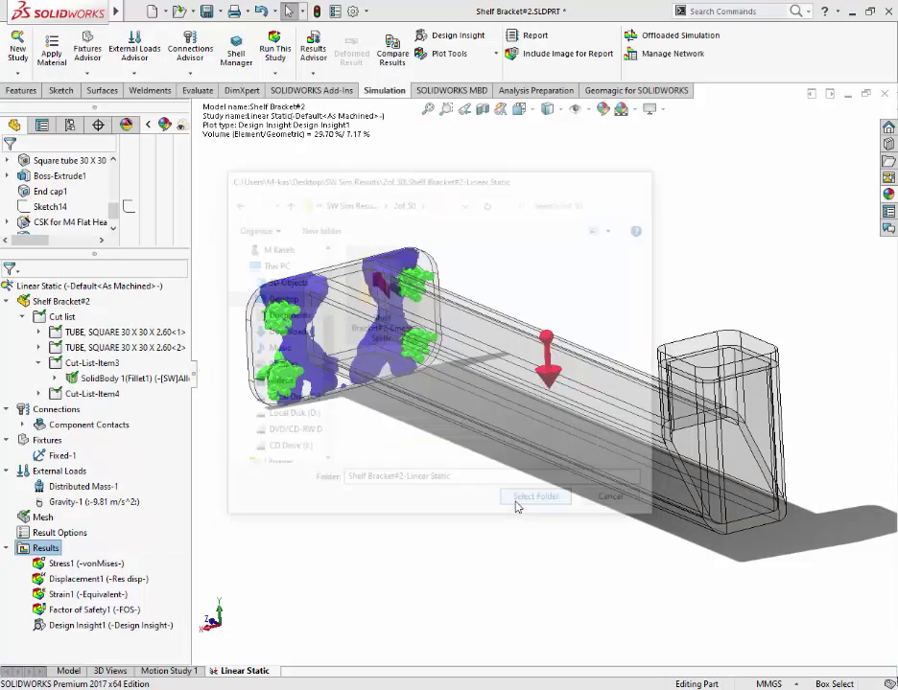